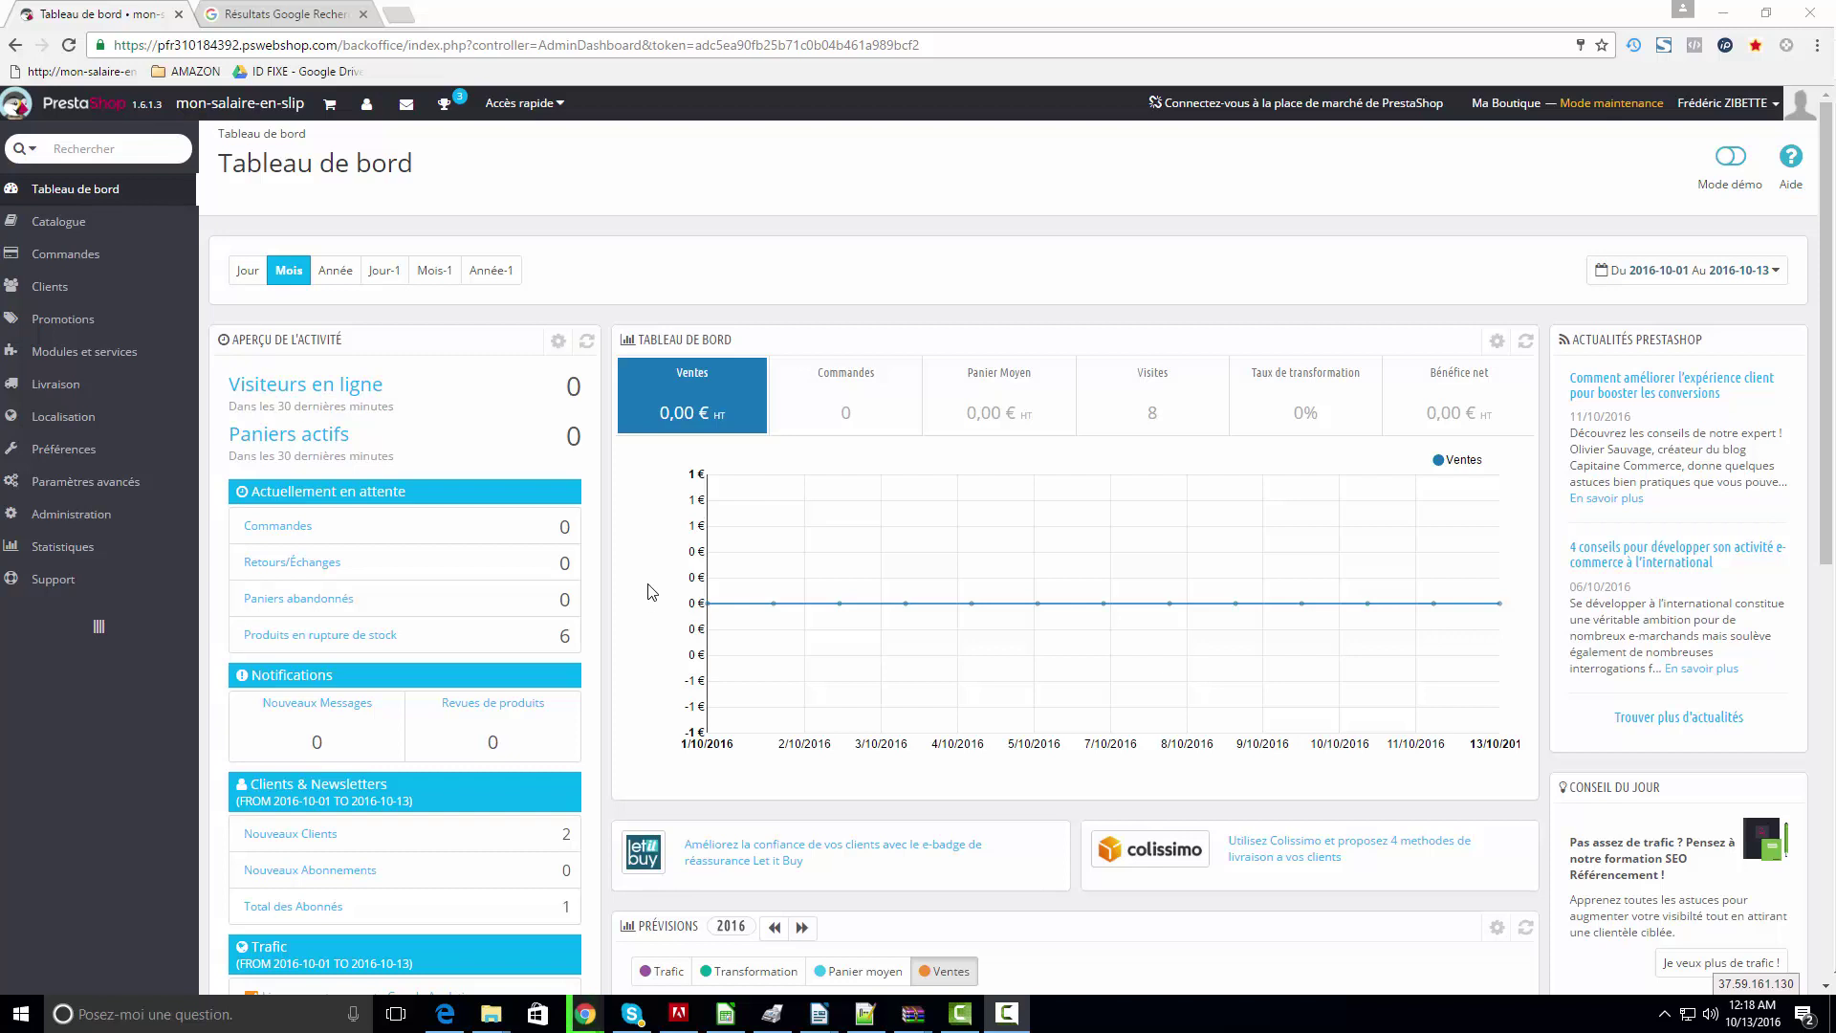
- Create an enabled delivery zone named France in the localisation zones and save it
mouse_move(91, 419)
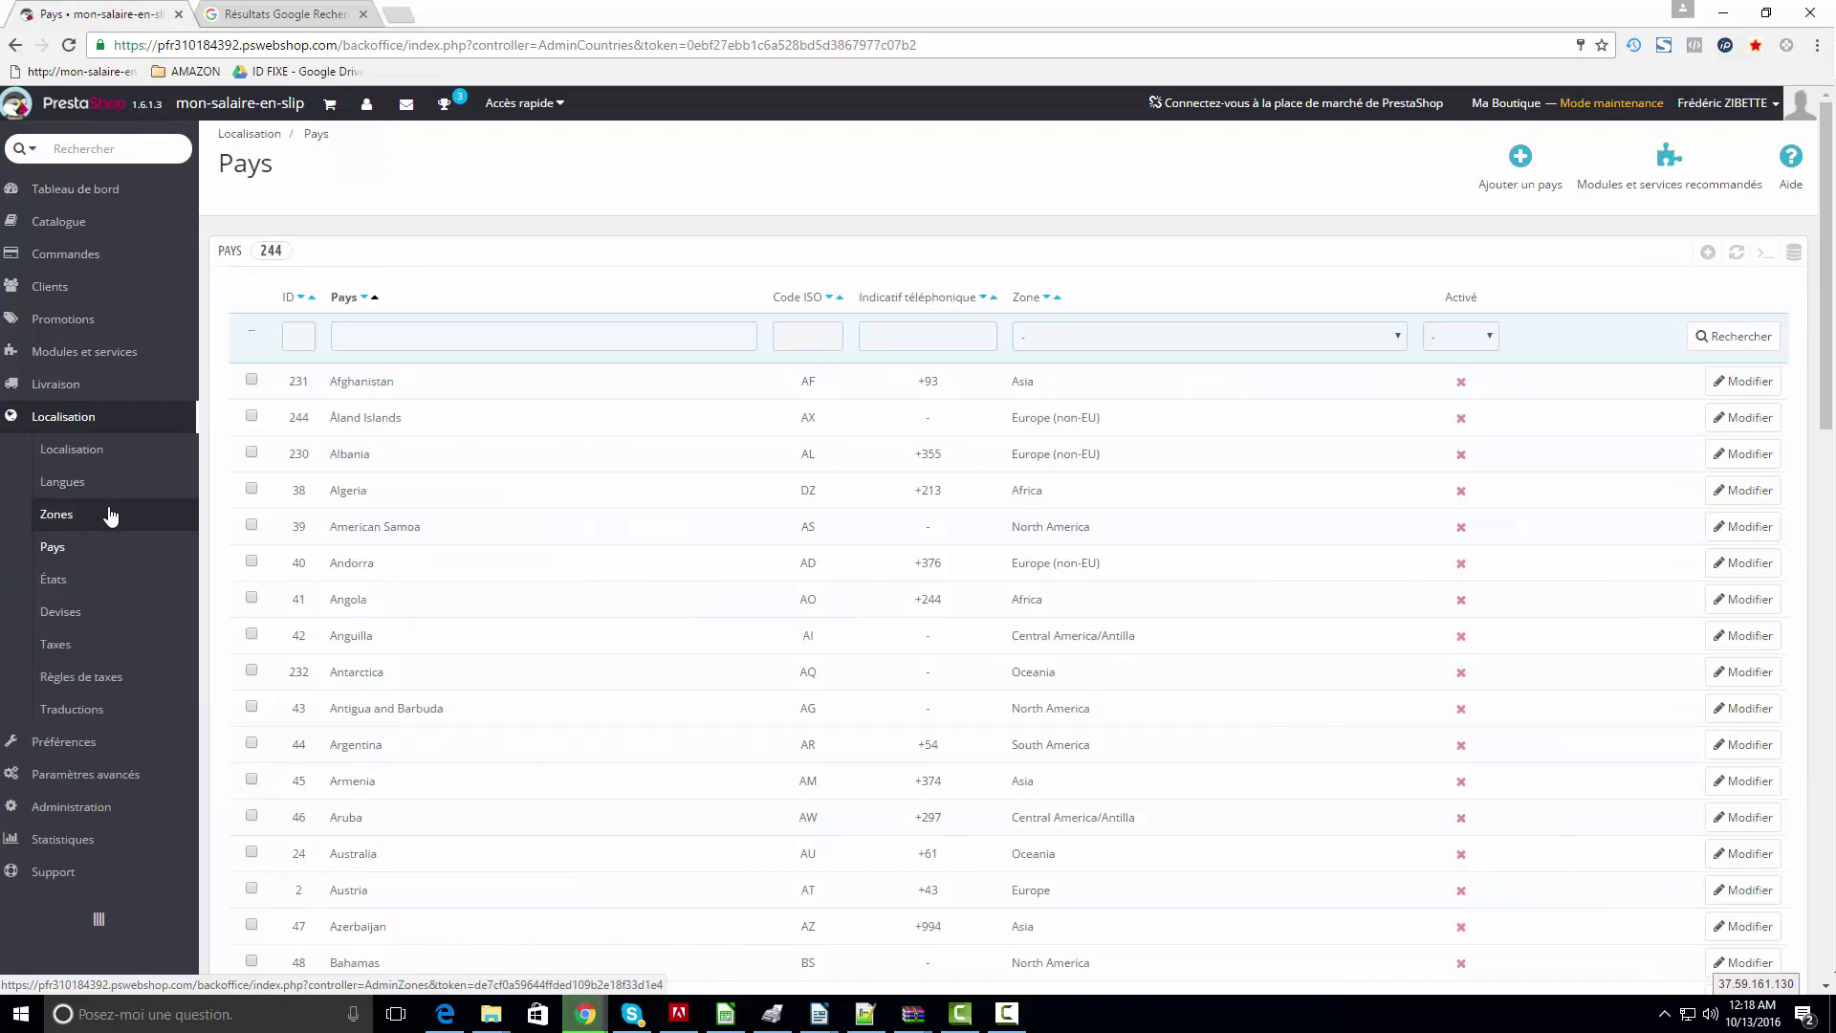
click(111, 515)
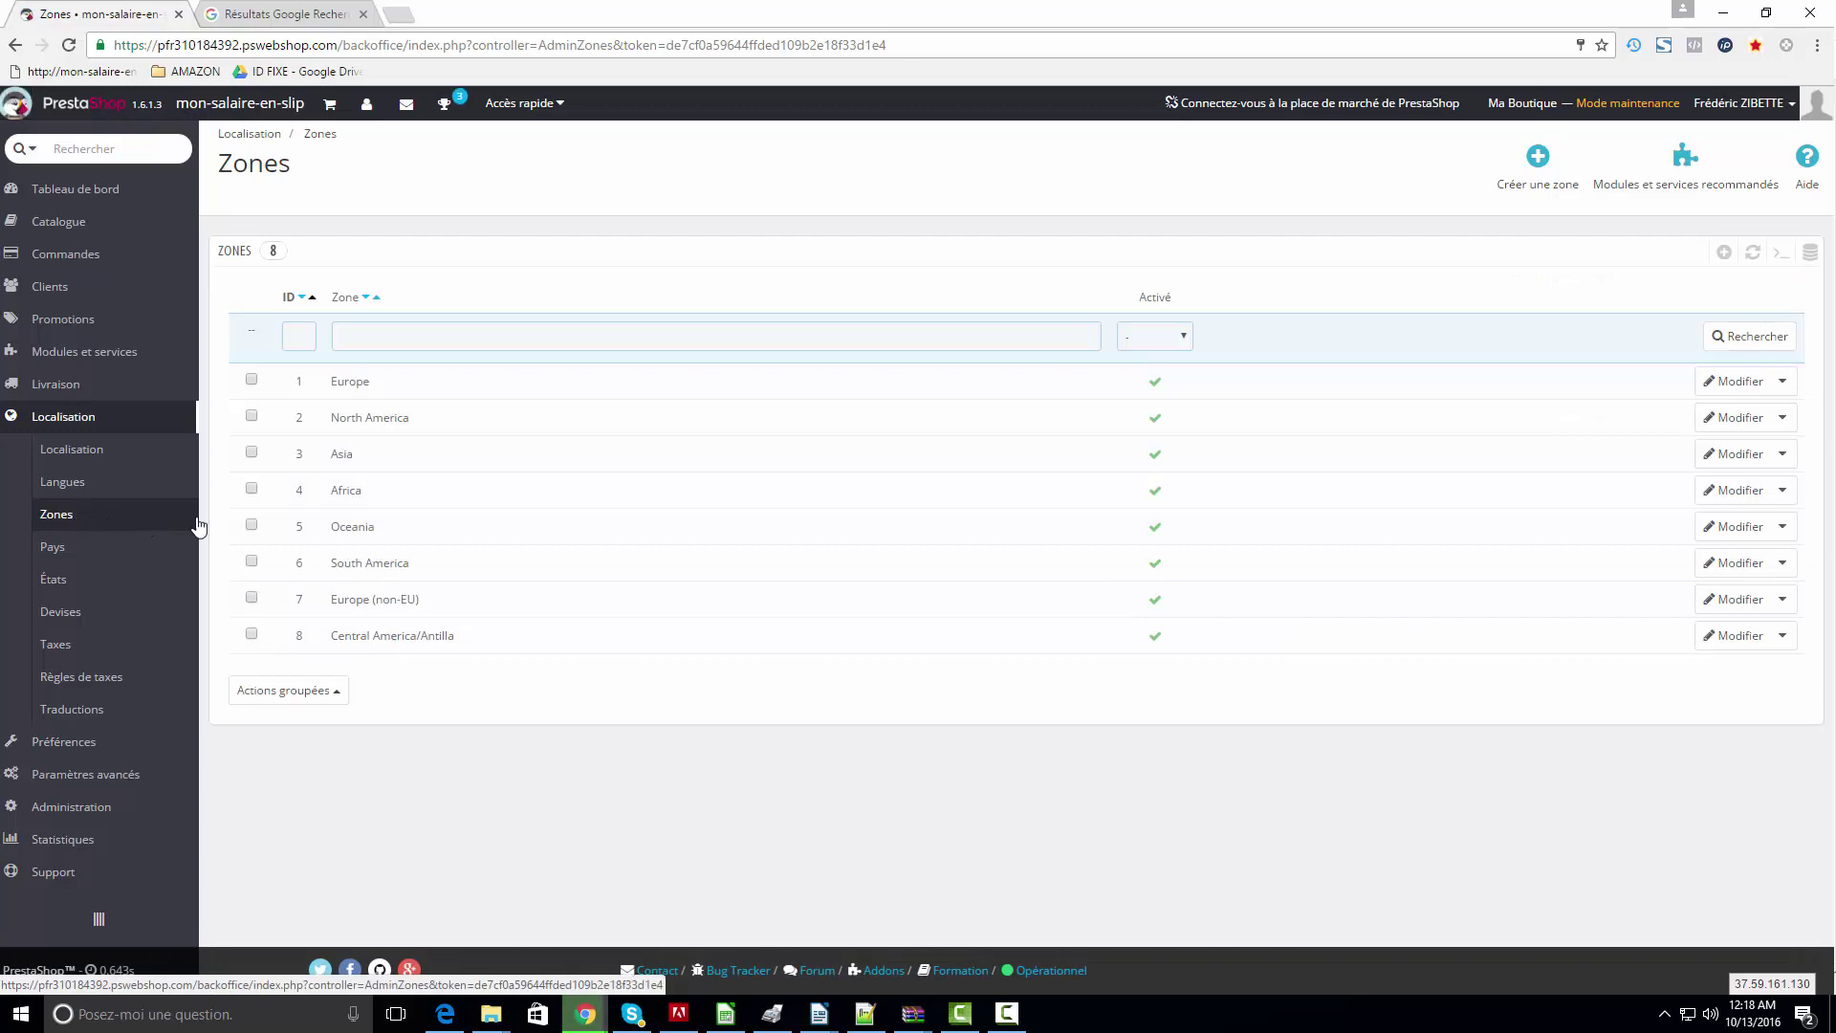
click(1538, 162)
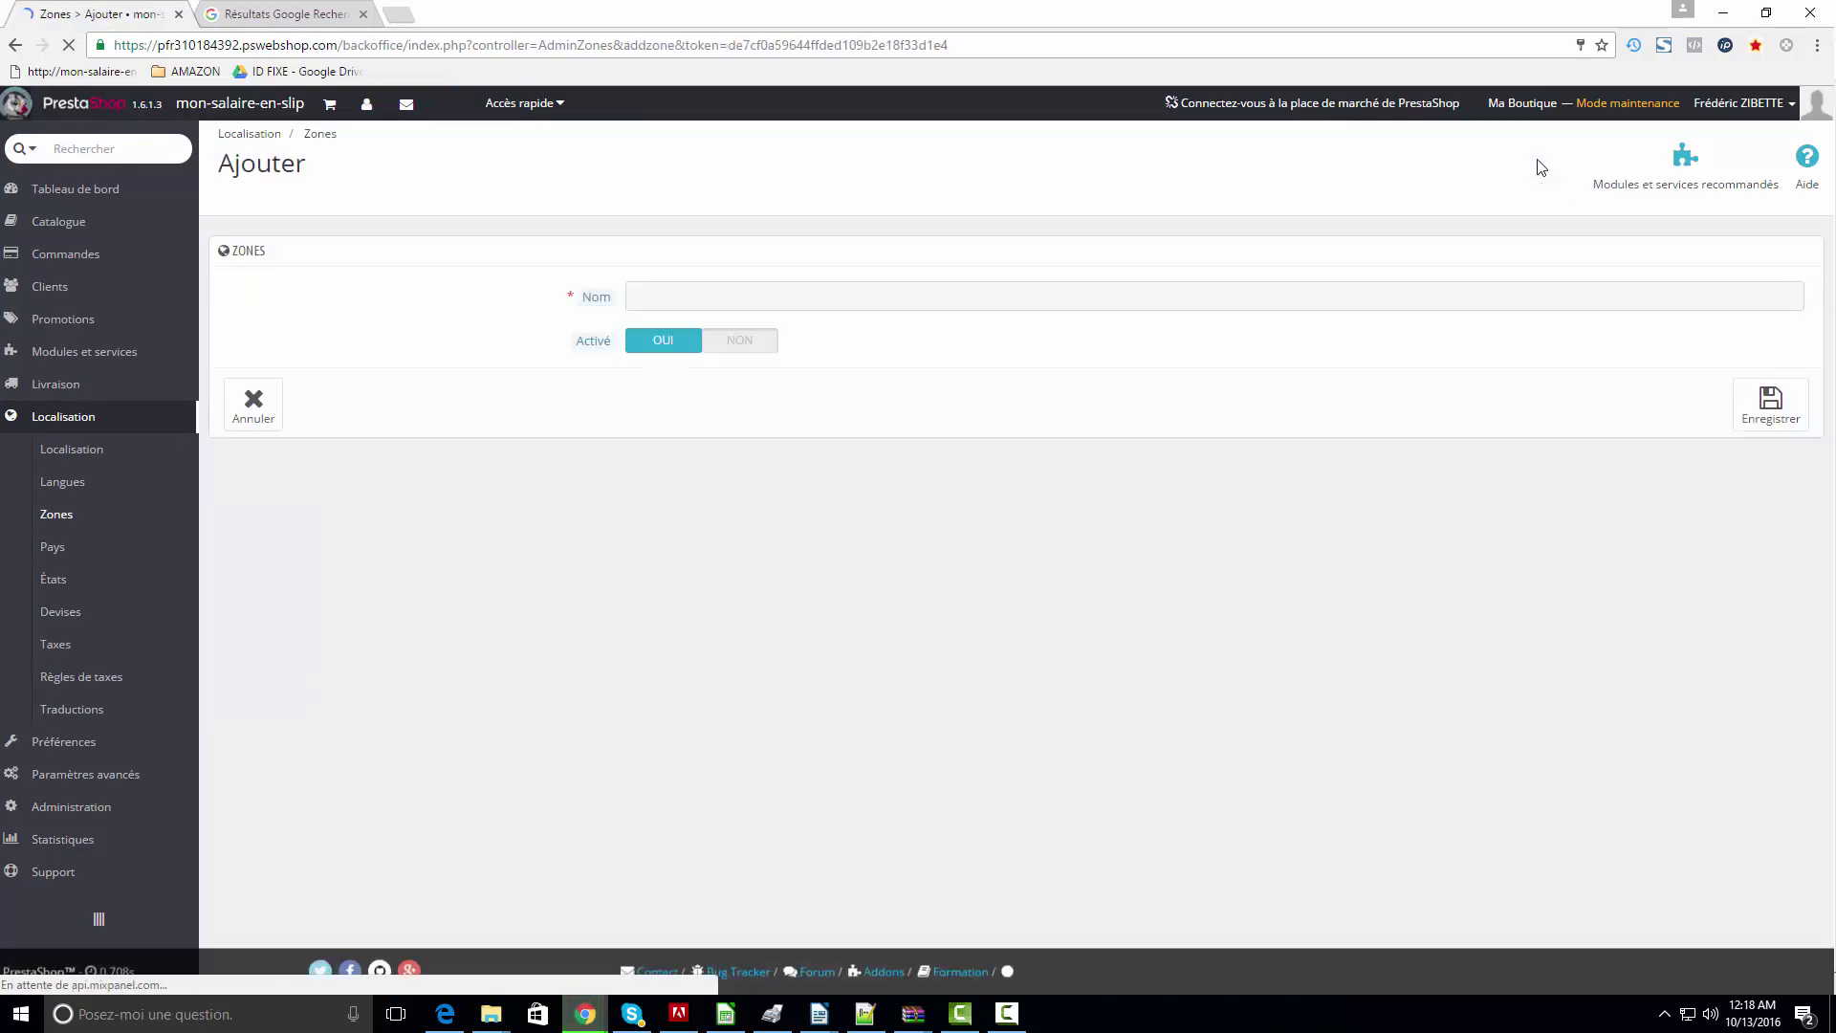
click(793, 297)
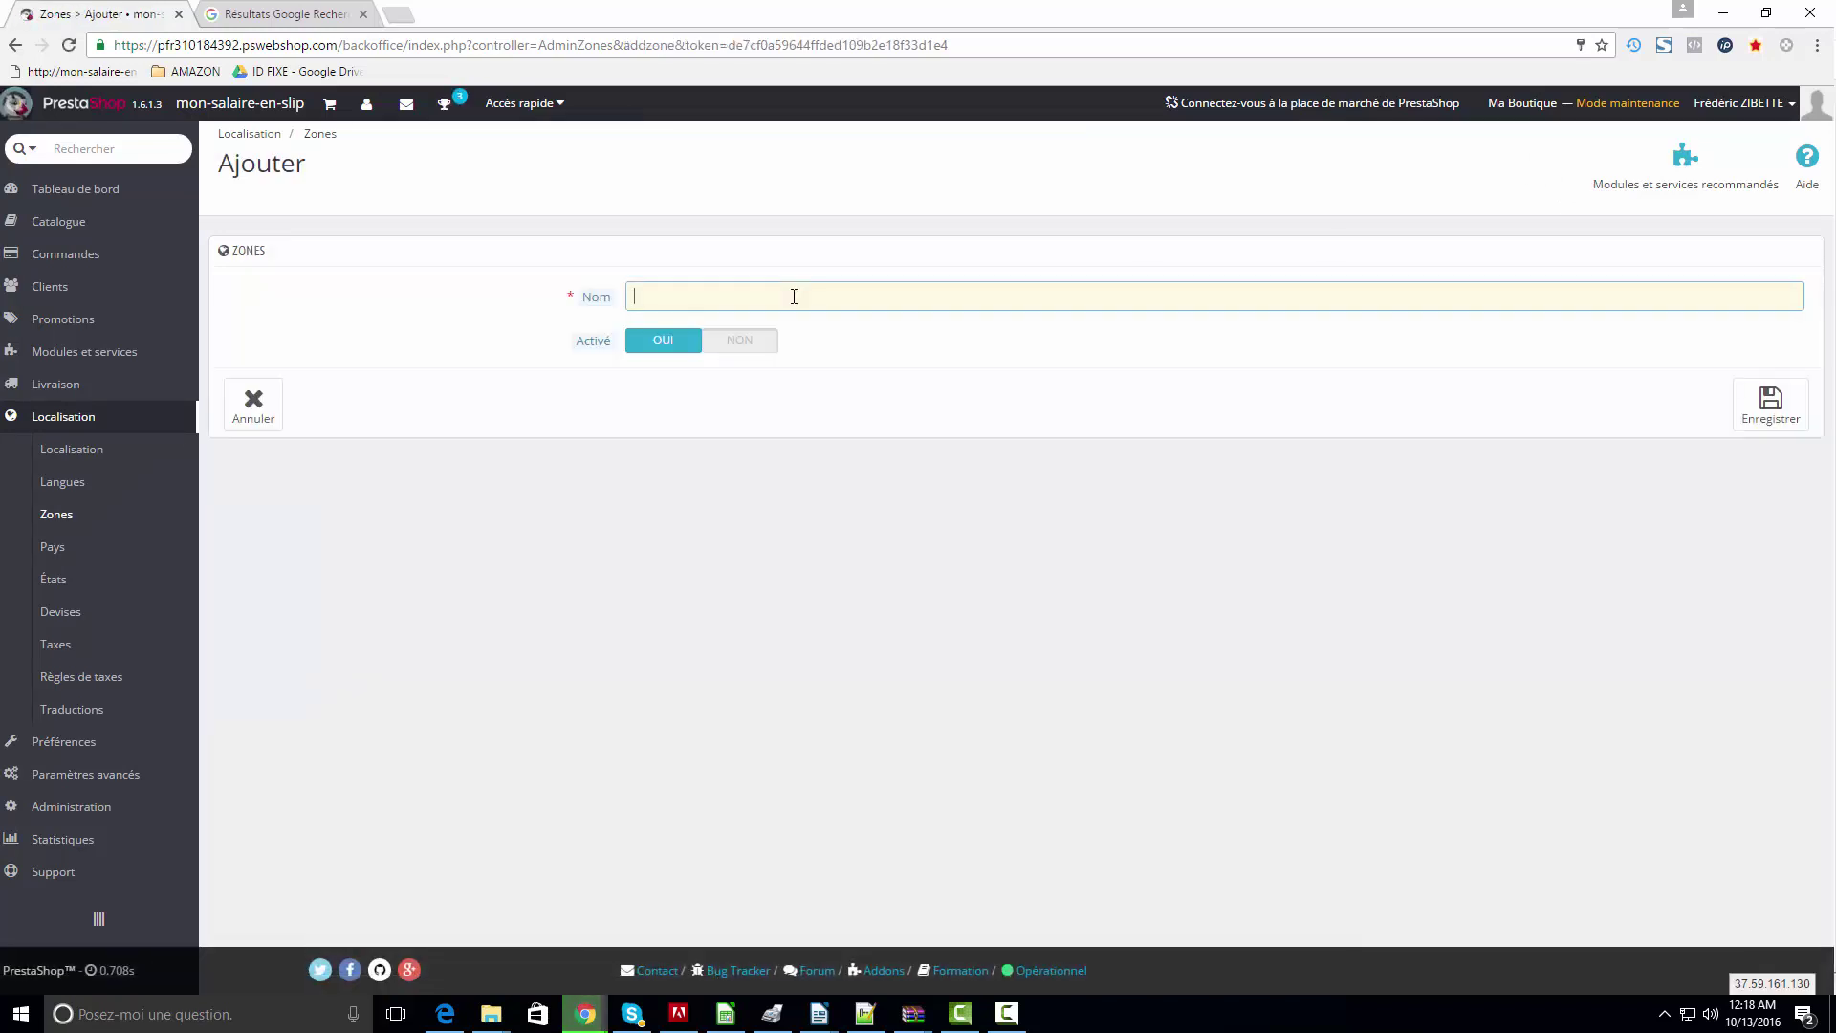
text(France)
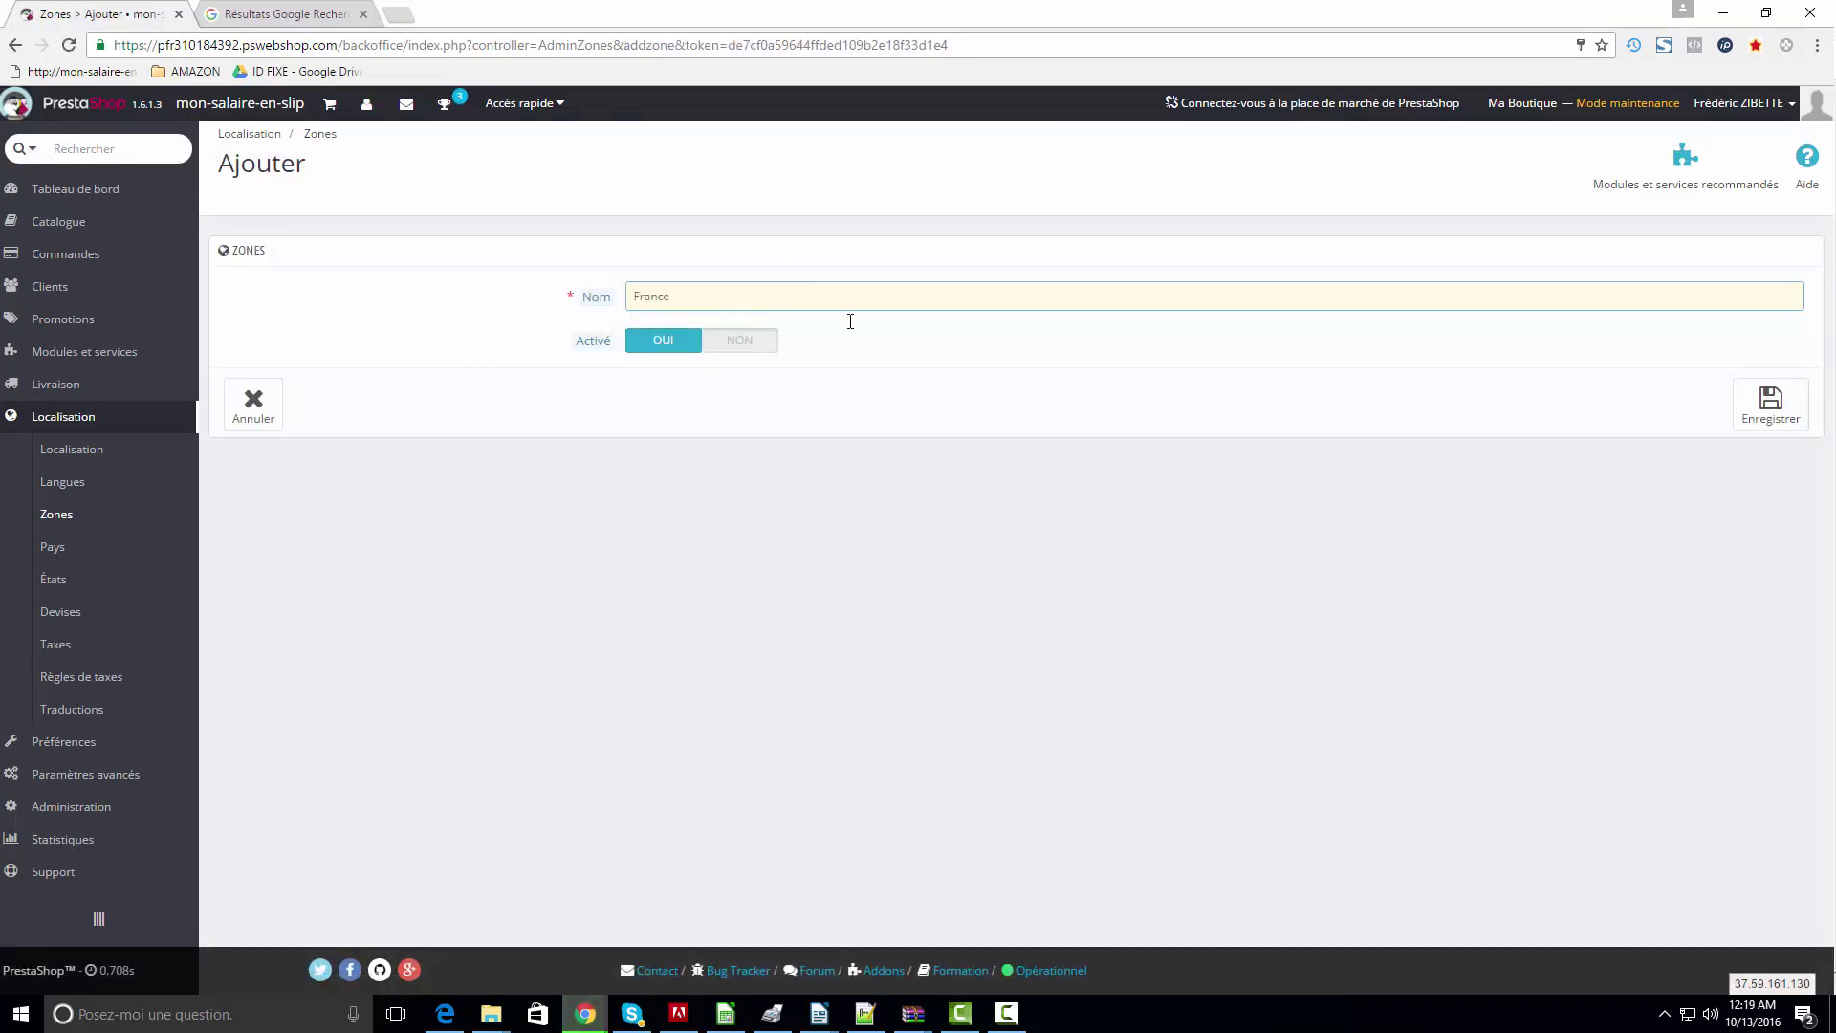
click(1767, 413)
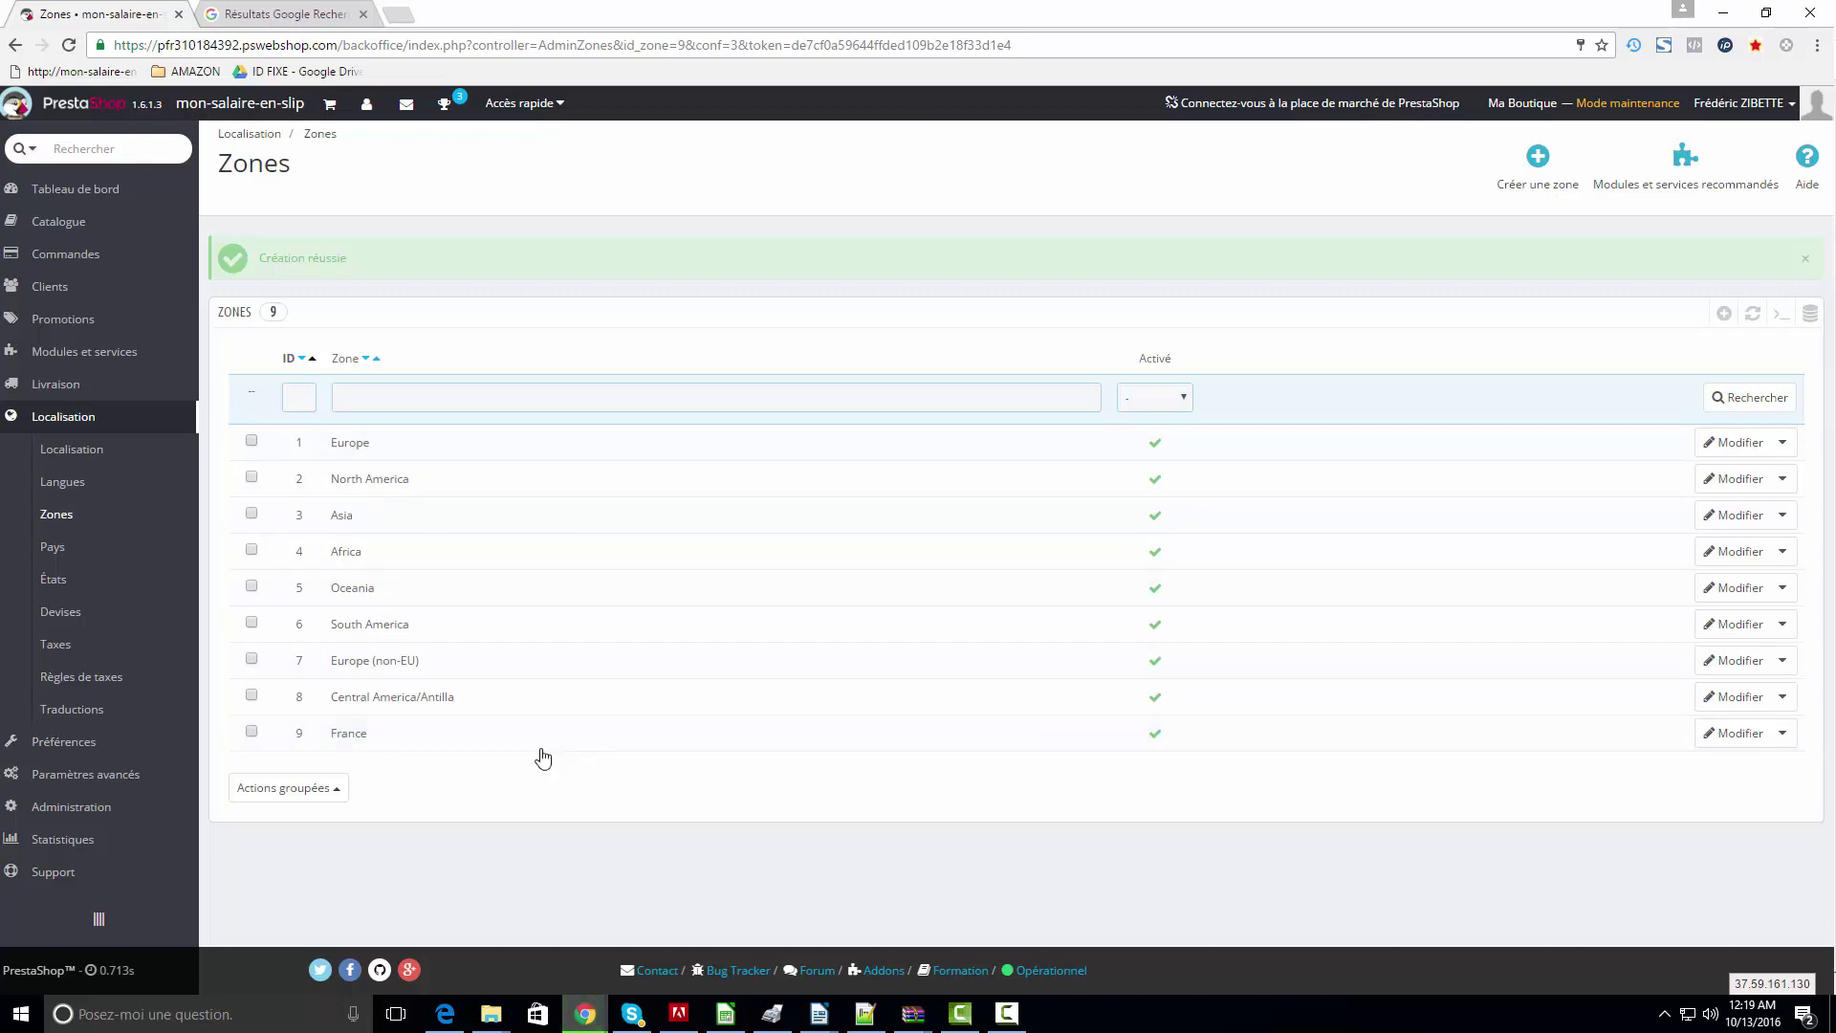
- Find the country France in the country list, assign it to the France zone and save
click(94, 549)
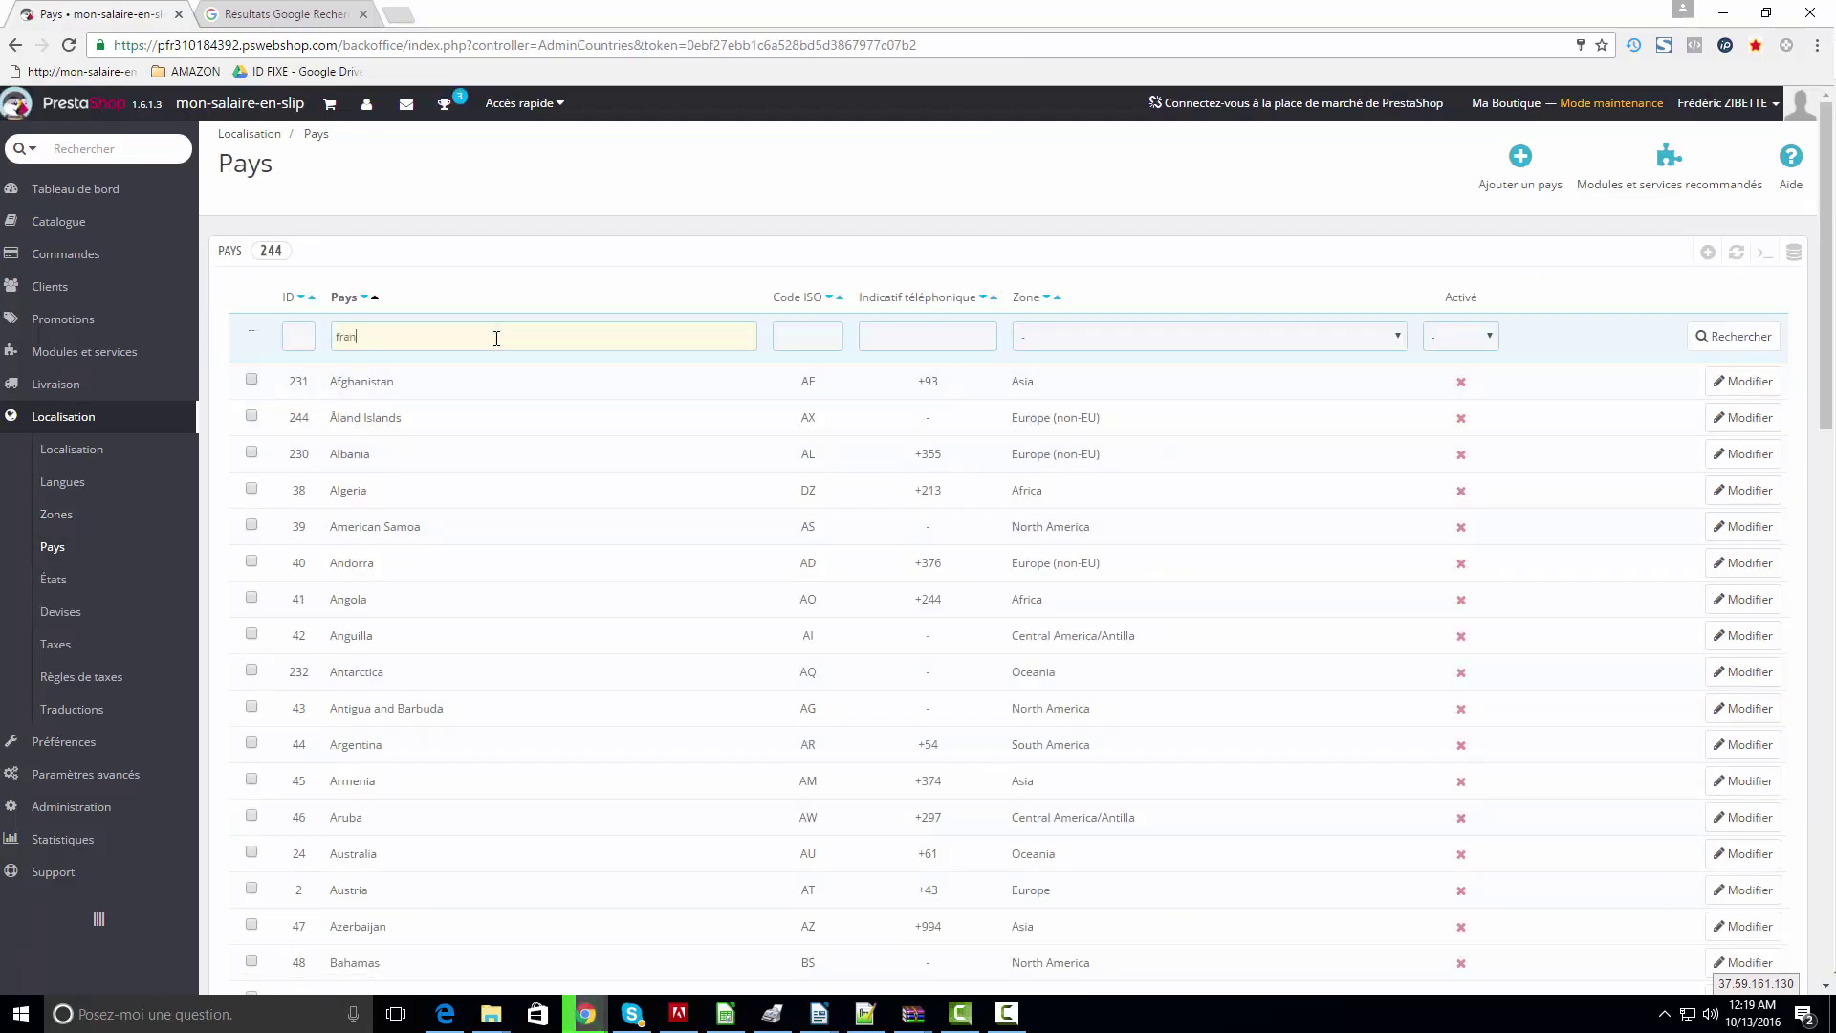
key(Return)
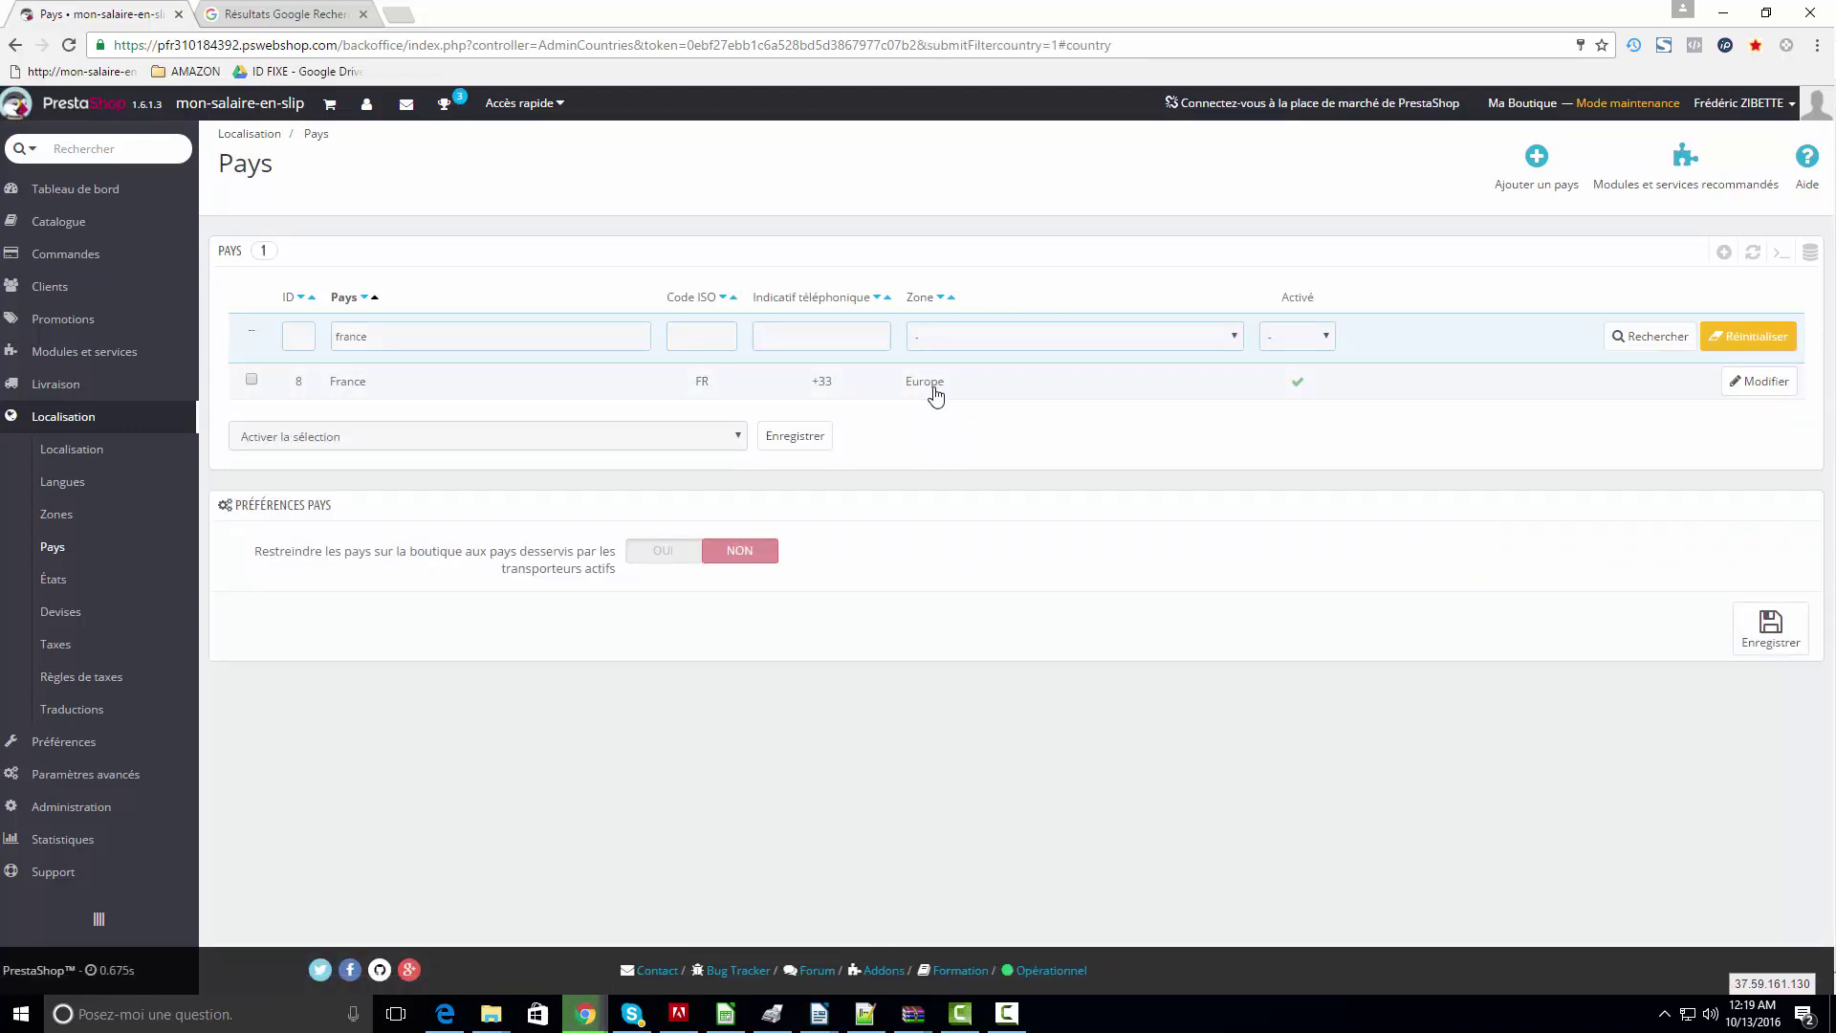
click(1760, 382)
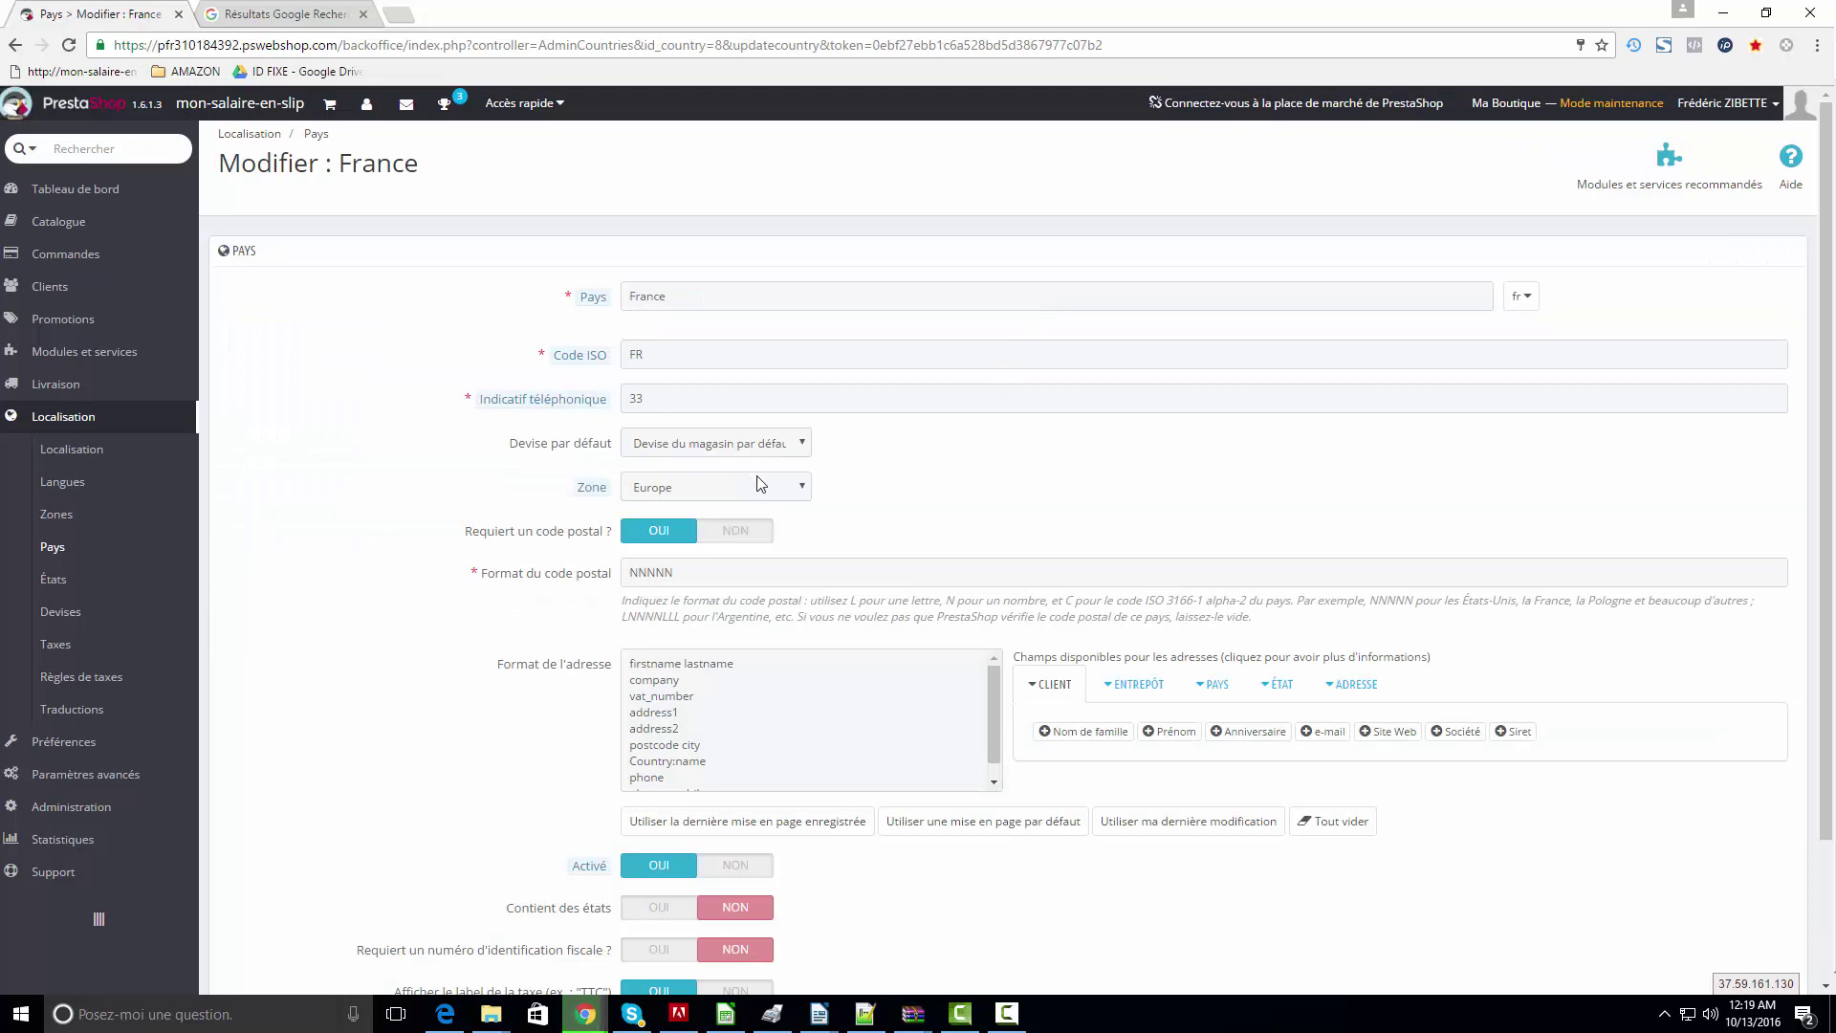
click(760, 484)
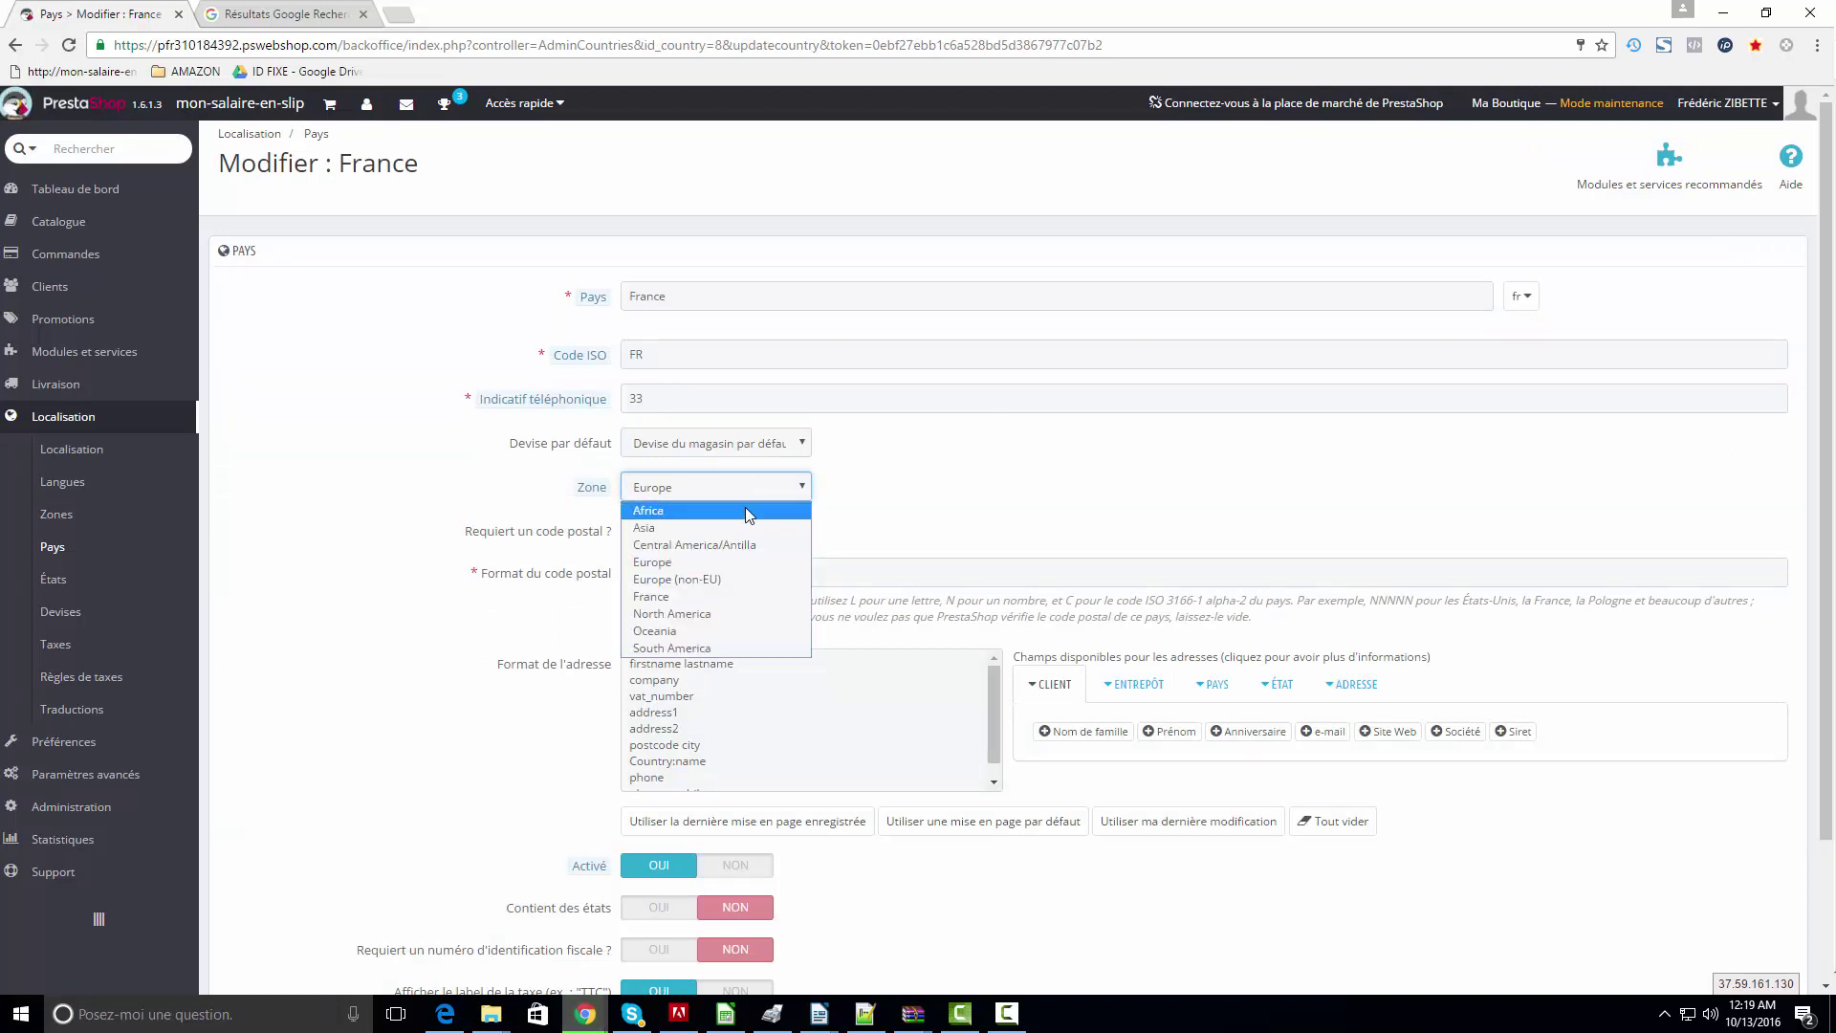
click(673, 599)
scroll(1243, 669, down, 3)
click(1737, 880)
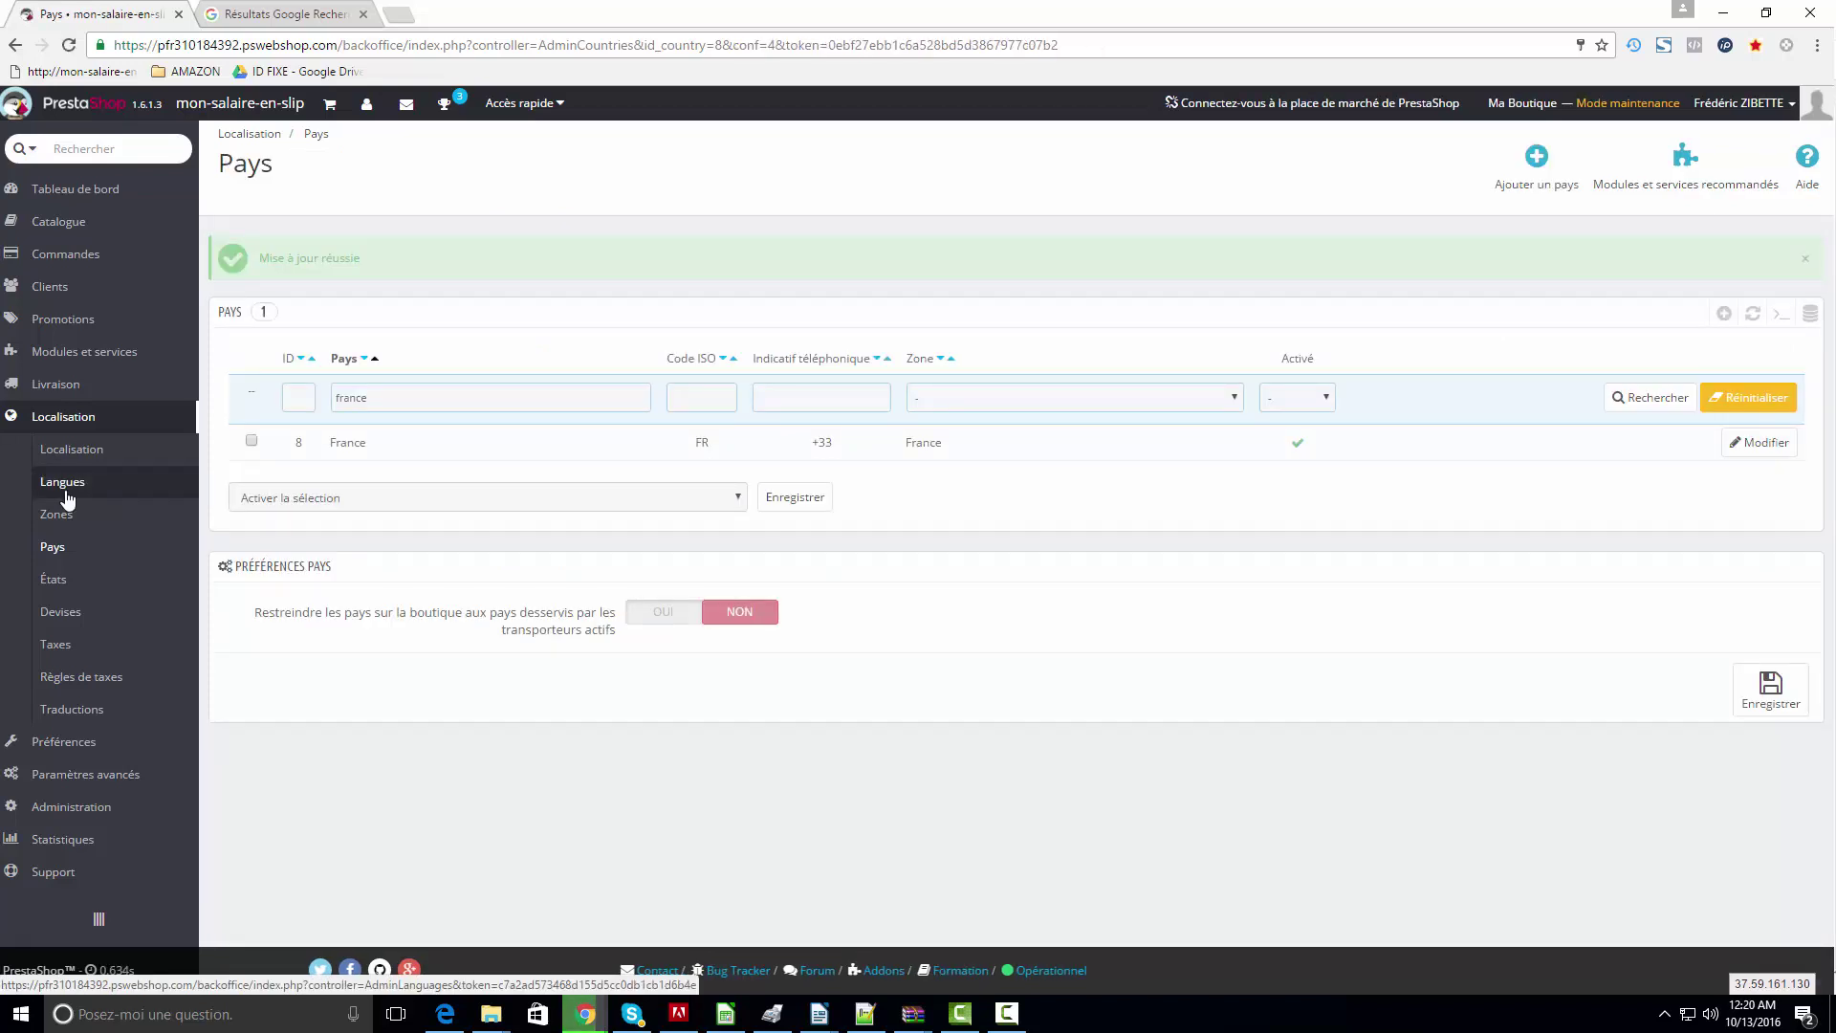
- Reset the name filter on the country list and filter the countries by the Europe zone
click(53, 546)
double_click(421, 343)
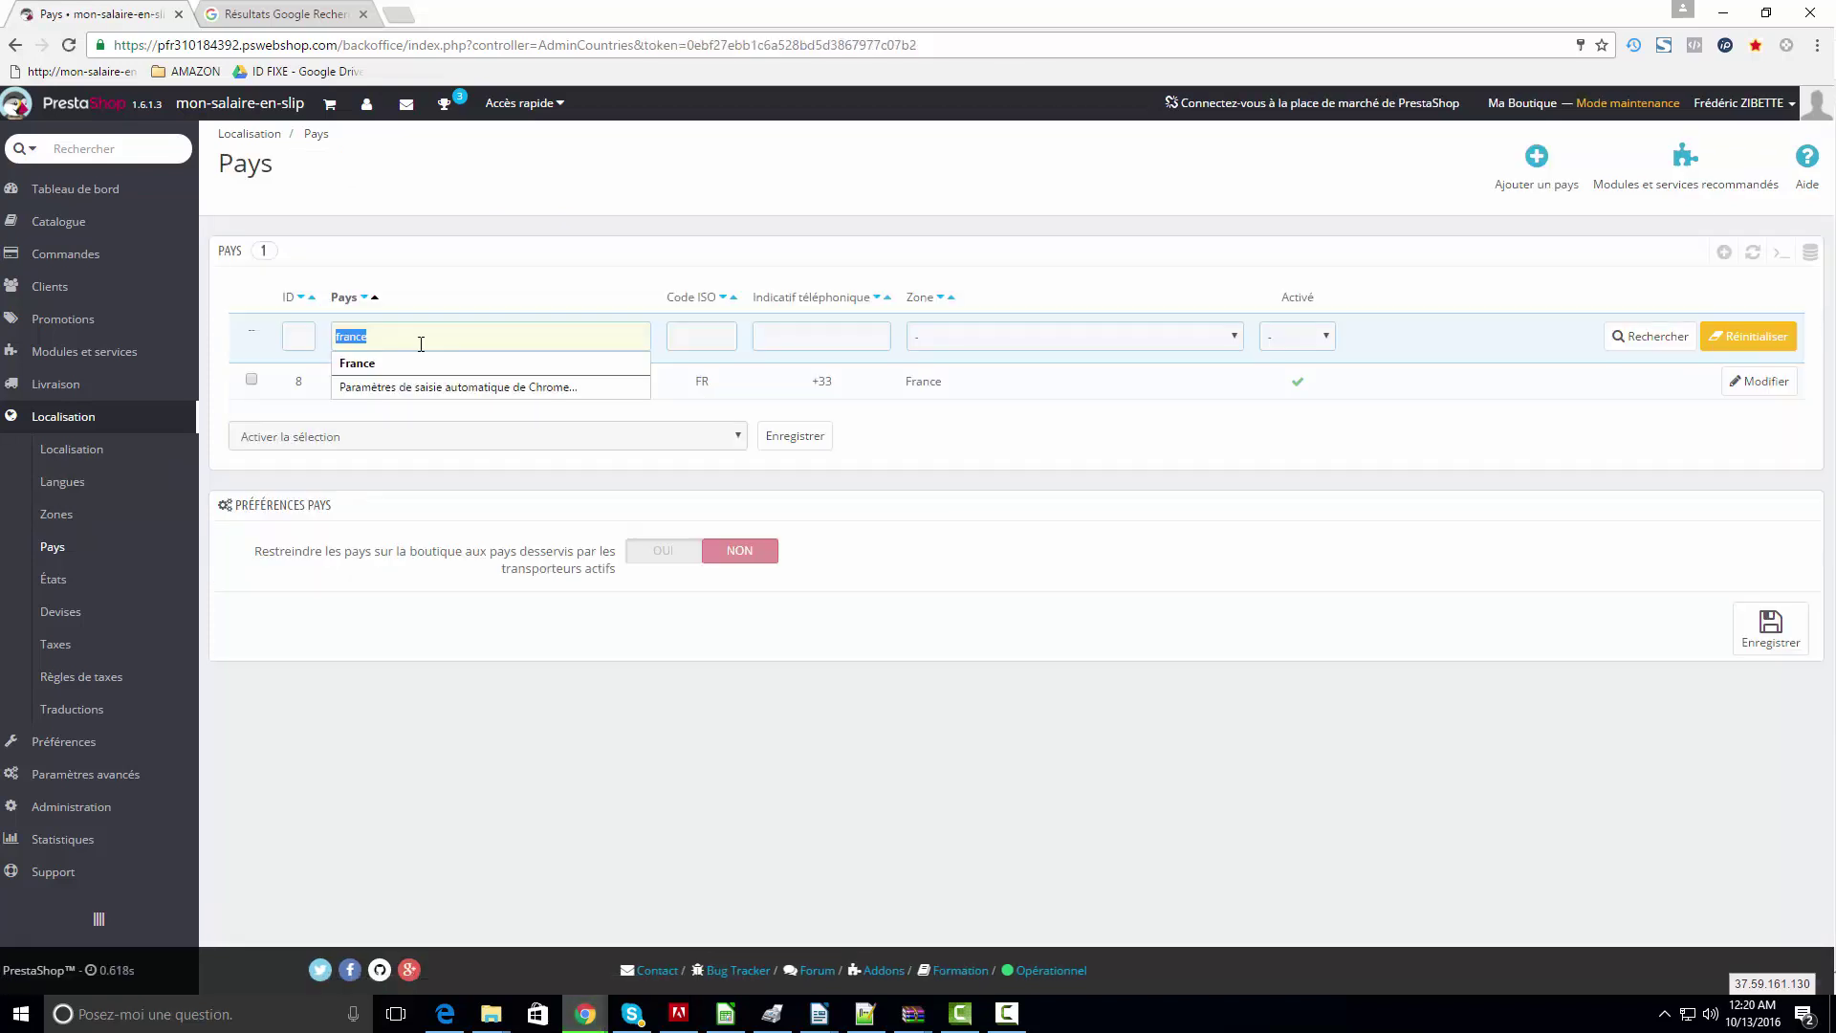
key(BackSpace)
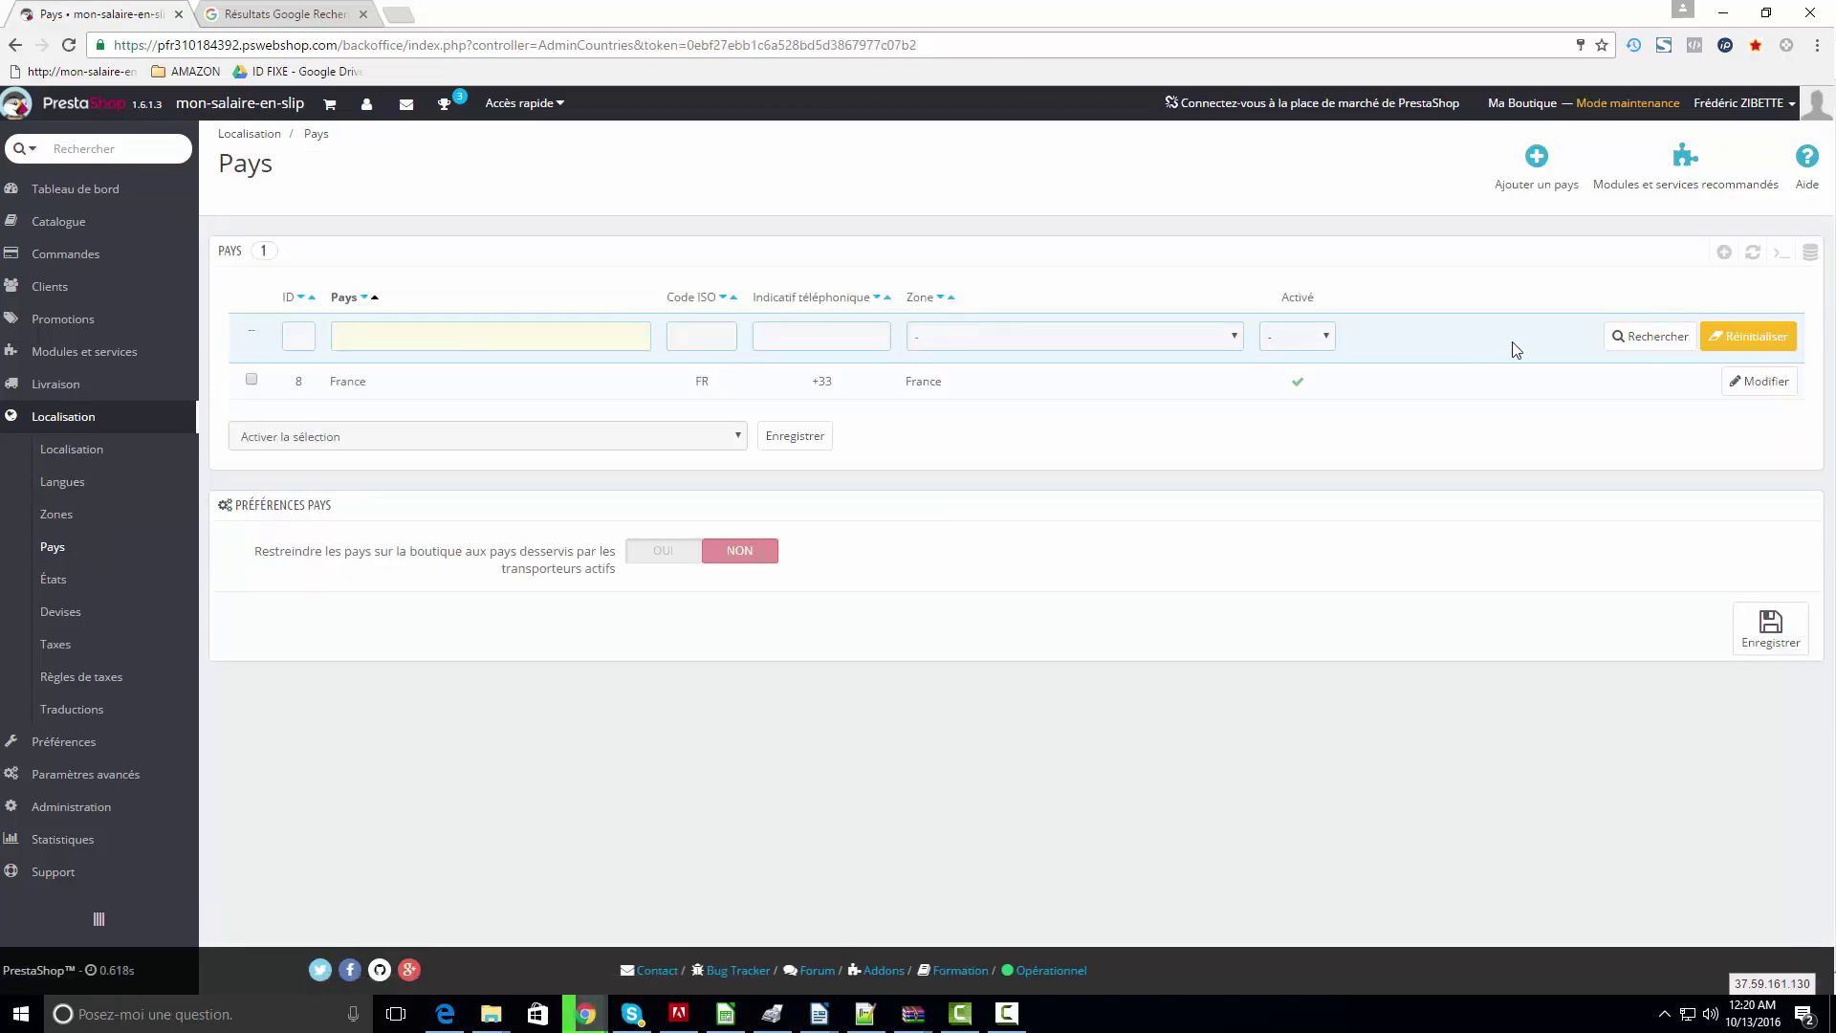
click(1733, 334)
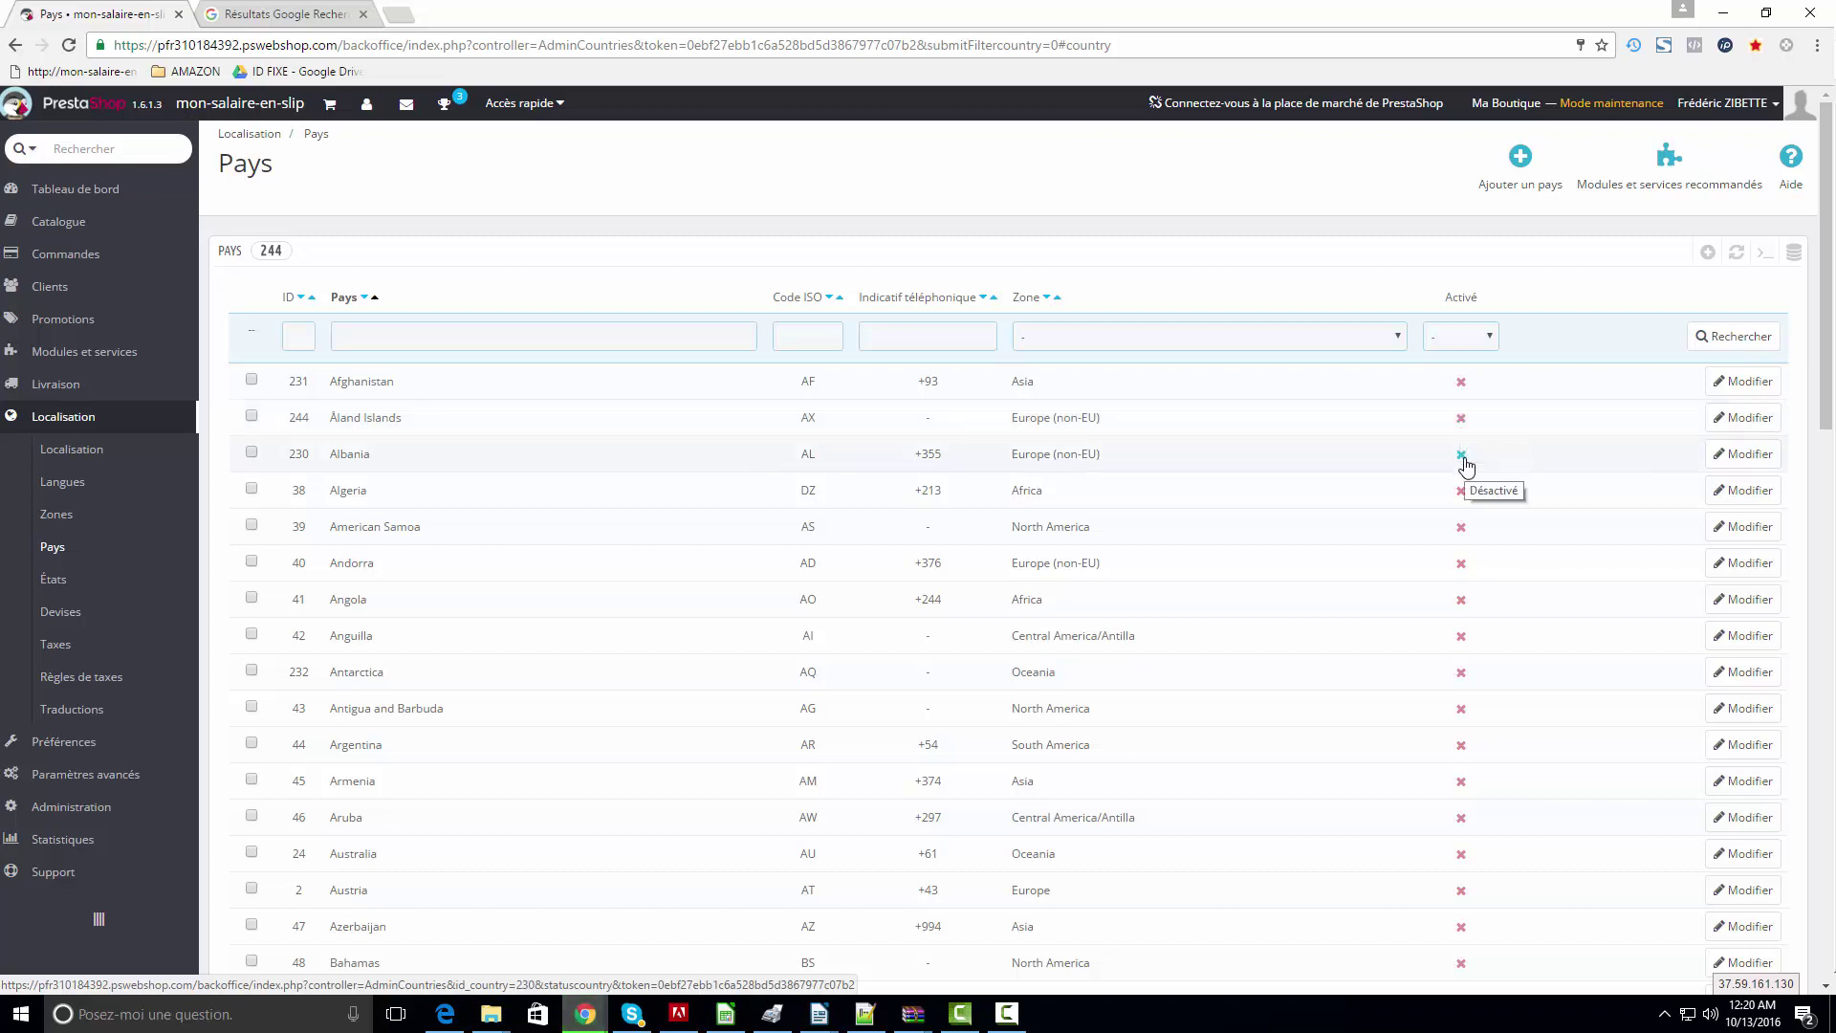
click(1136, 337)
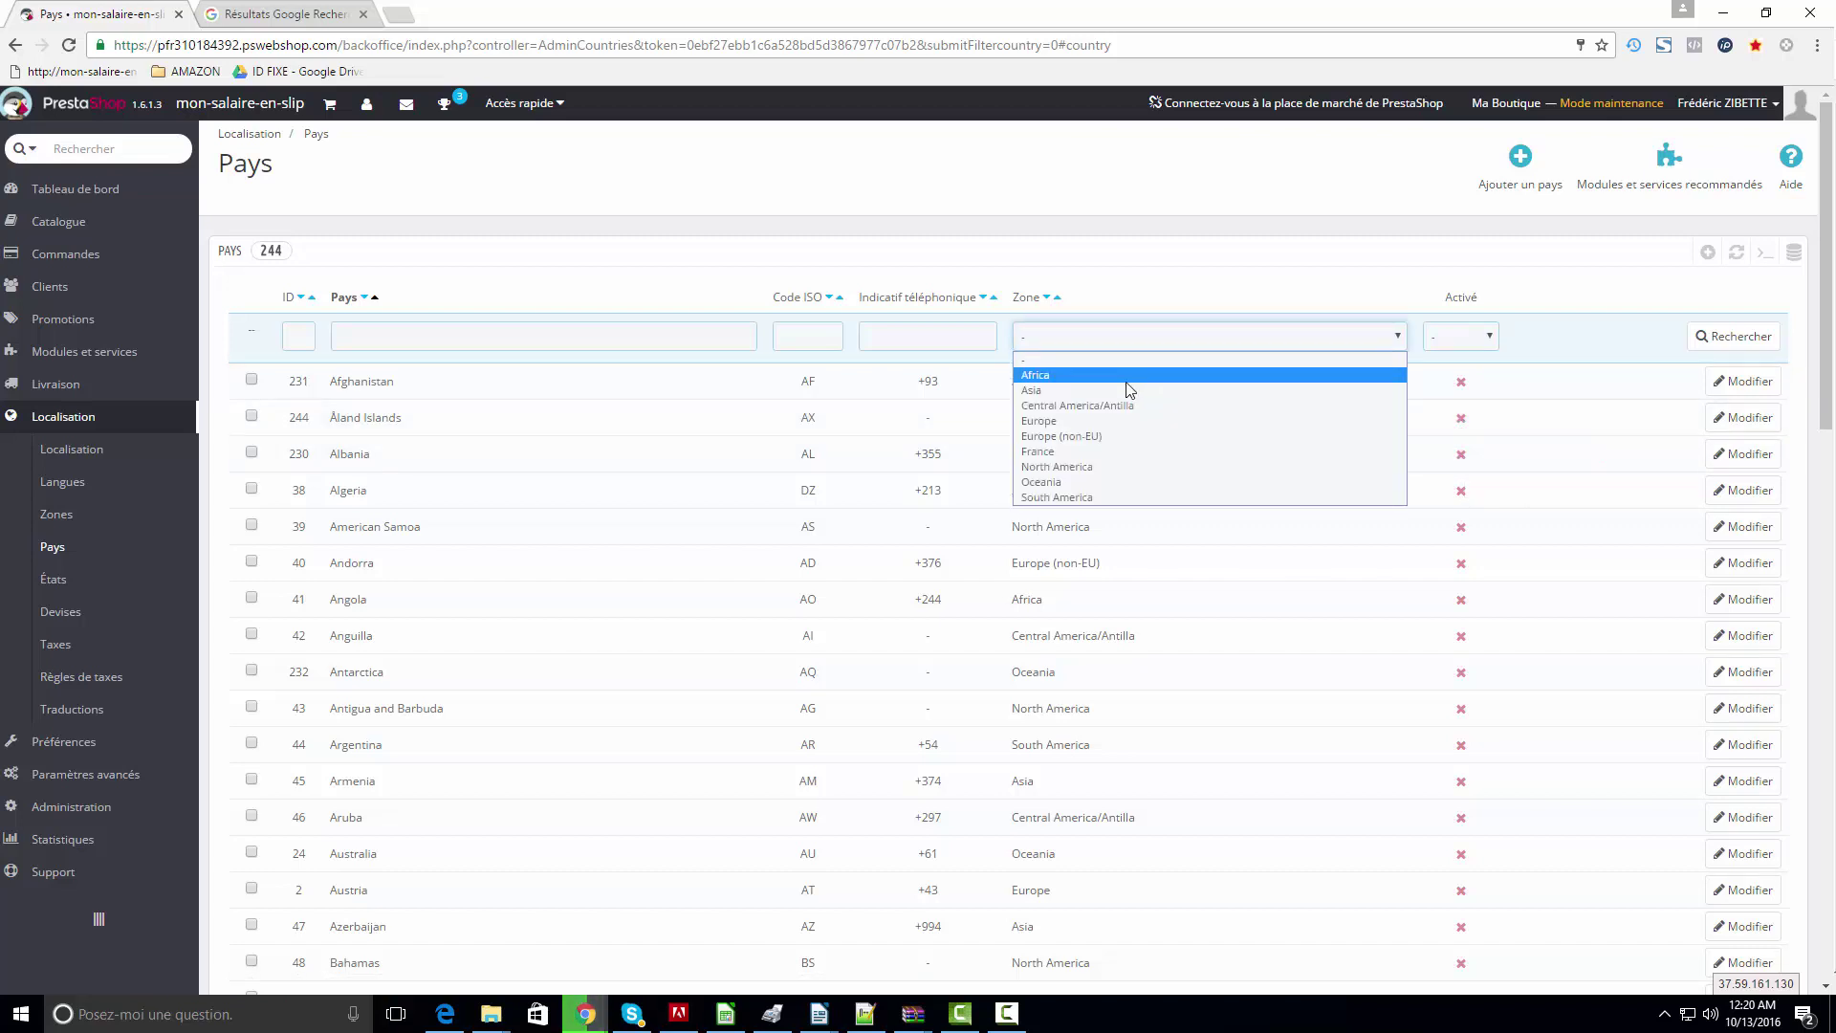
click(1109, 421)
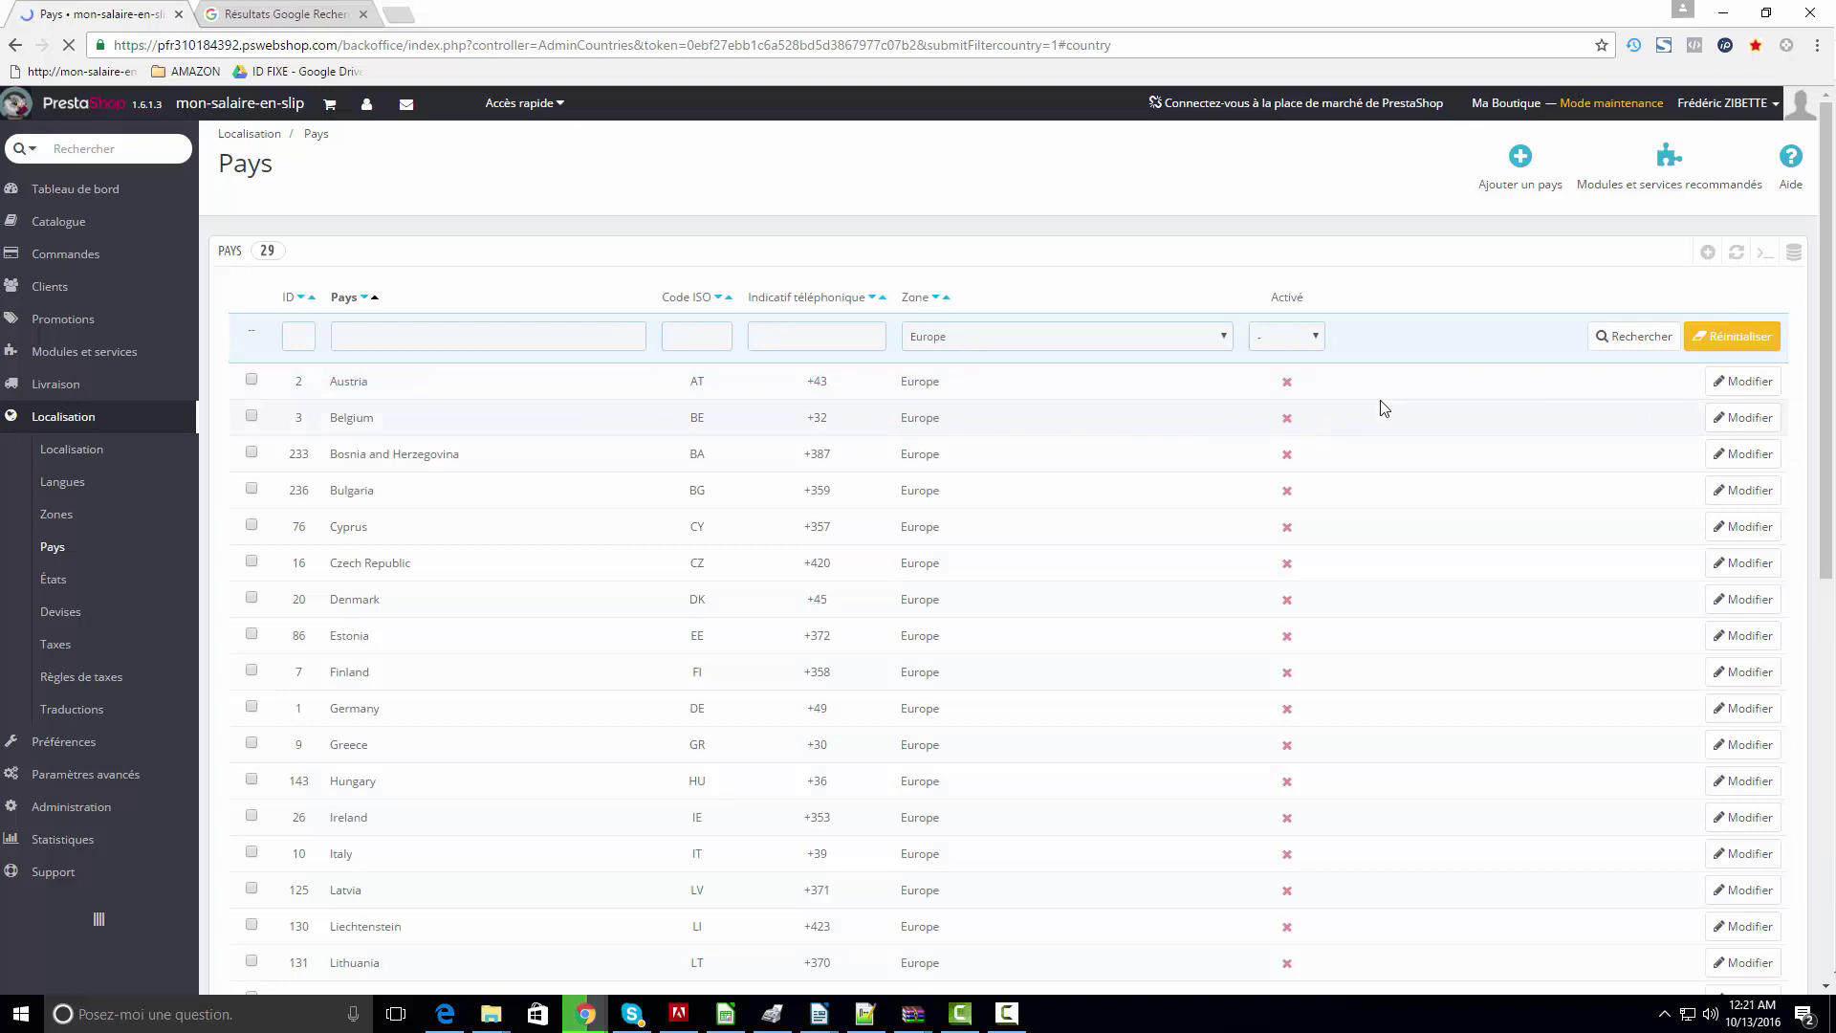
- Activate Belgium, Germany, Italy, Luxemburg, Portugal, Spain and United Kingdom together with the bulk action in the Europe country list
click(251, 418)
scroll(245, 650, down, 1)
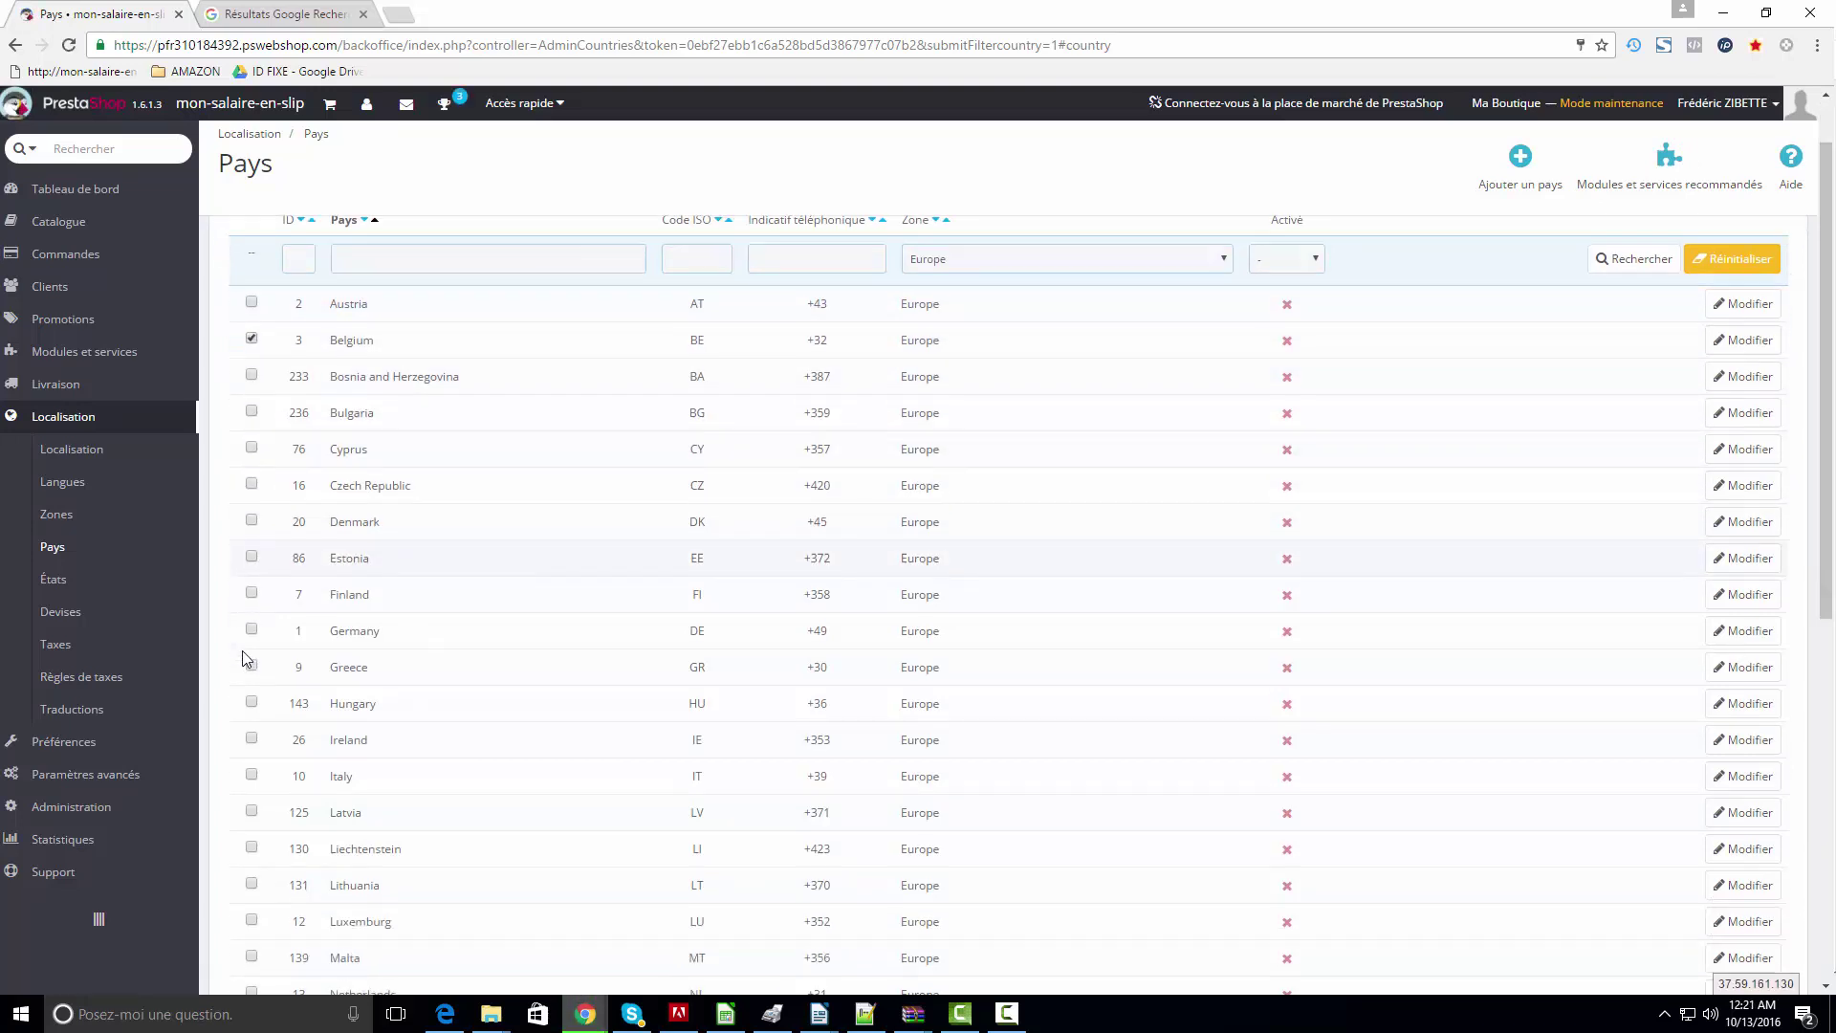
scroll(246, 658, down, 1)
click(252, 611)
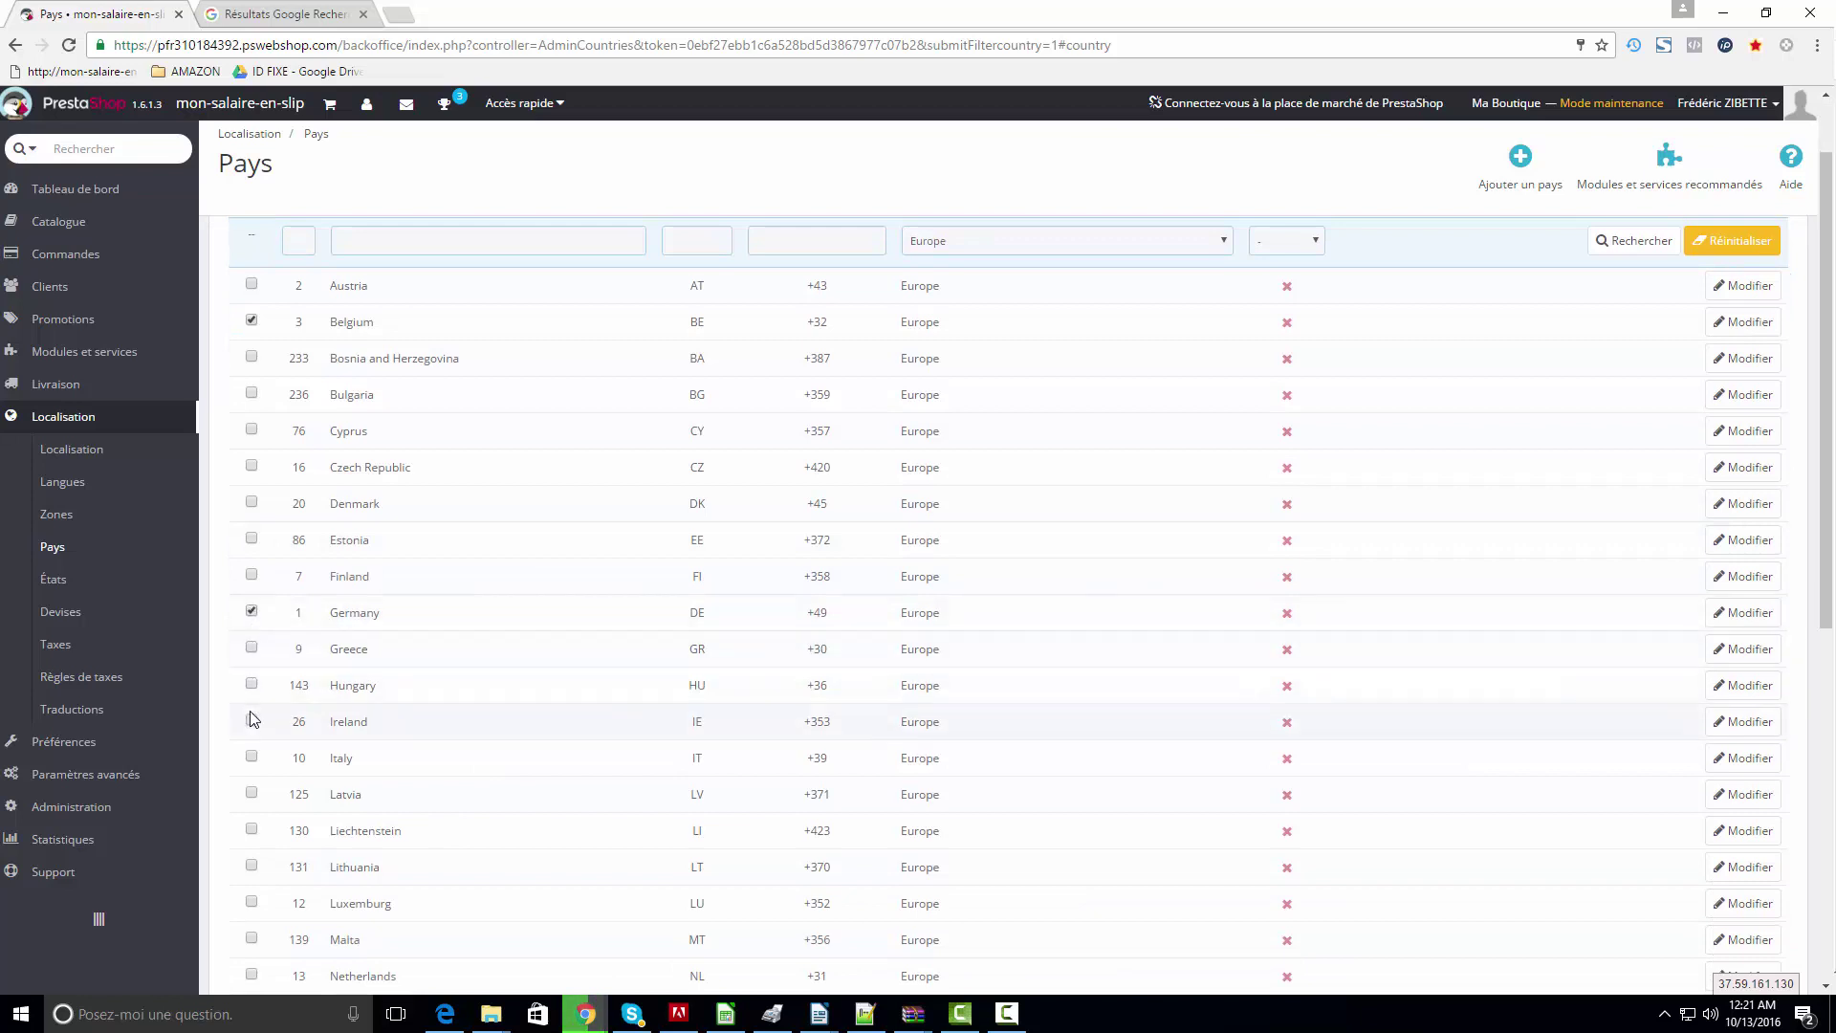
click(252, 758)
scroll(254, 760, down, 2)
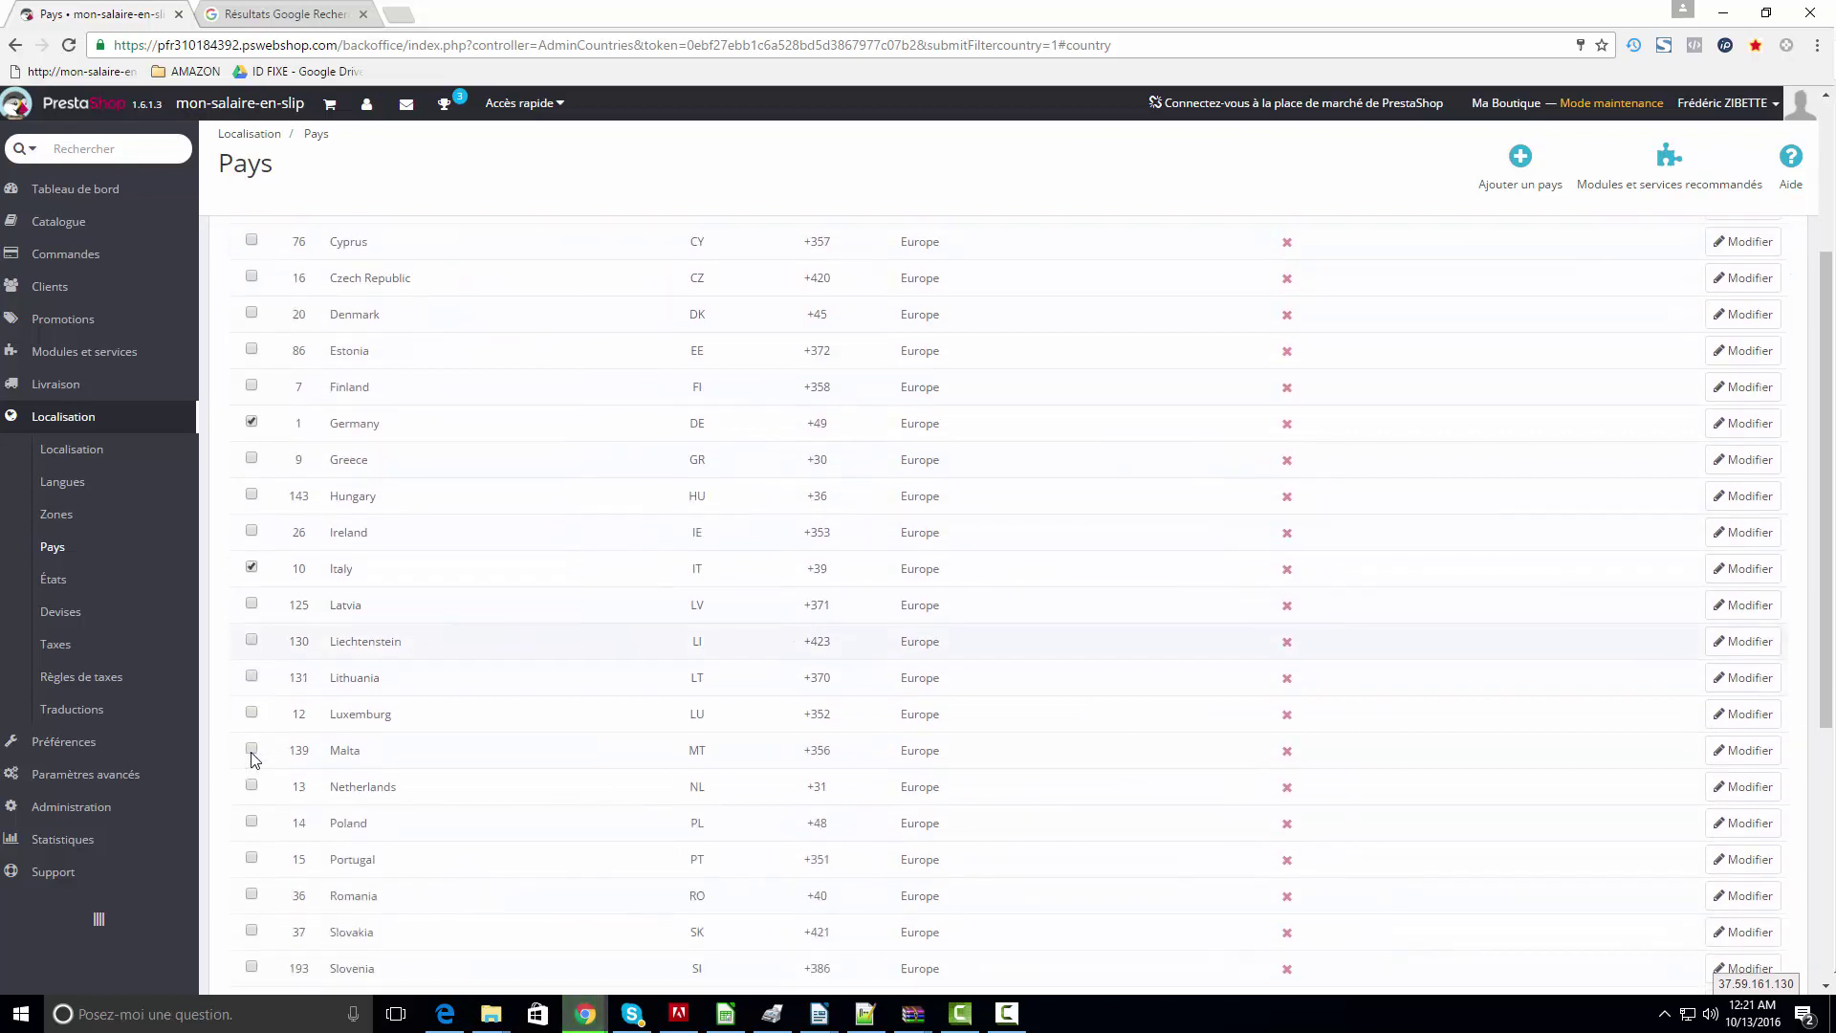
click(252, 713)
scroll(251, 755, down, 1)
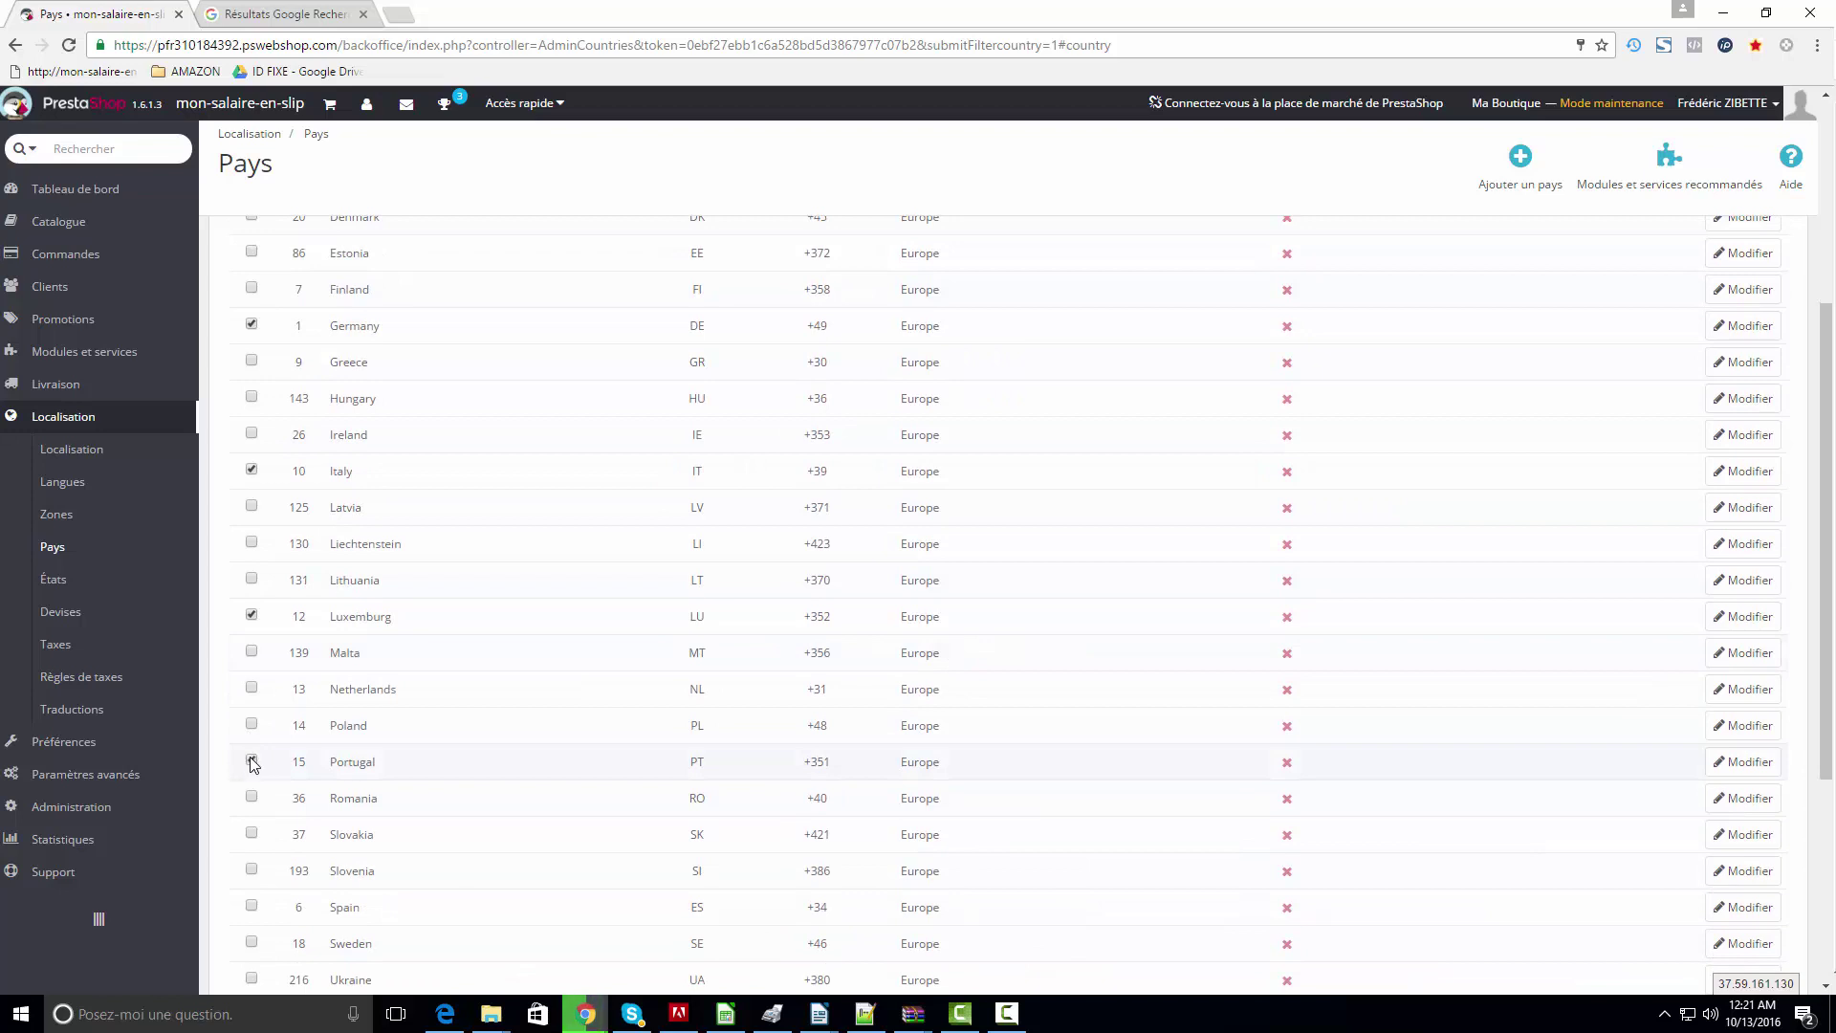
click(252, 761)
scroll(253, 760, down, 2)
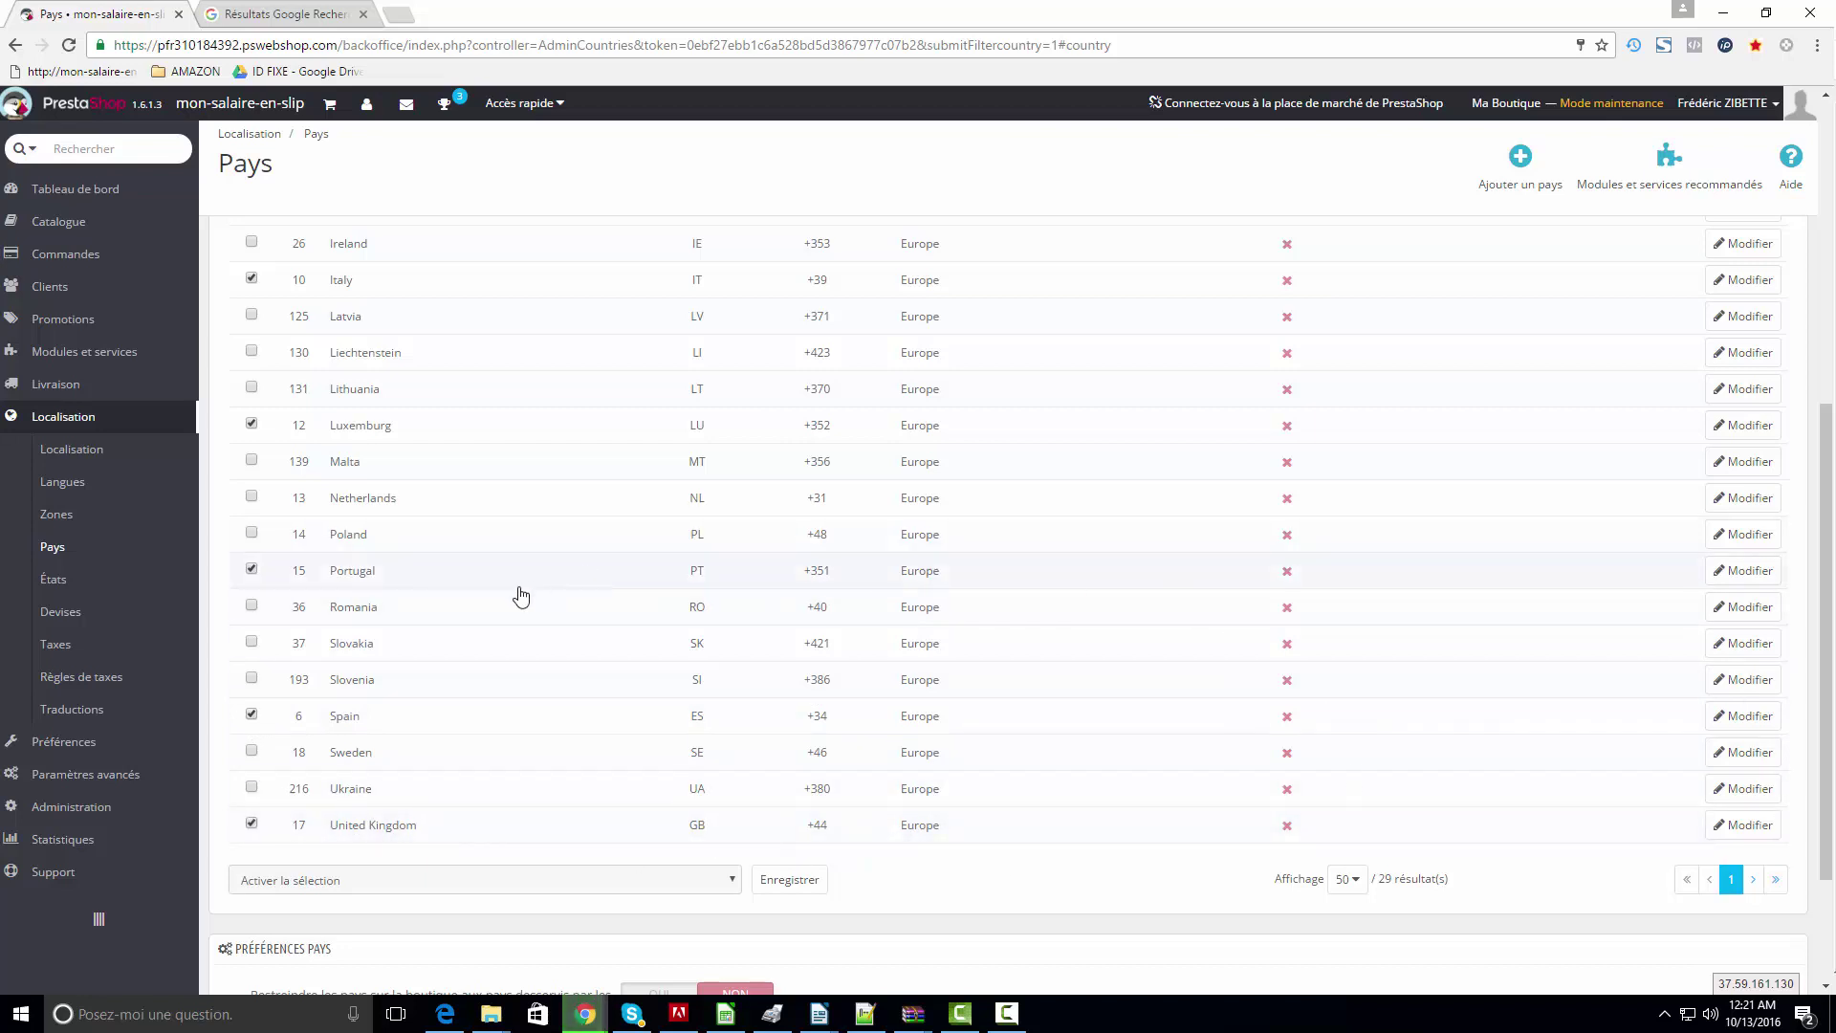
scroll(516, 596, up, 3)
scroll(515, 598, up, 4)
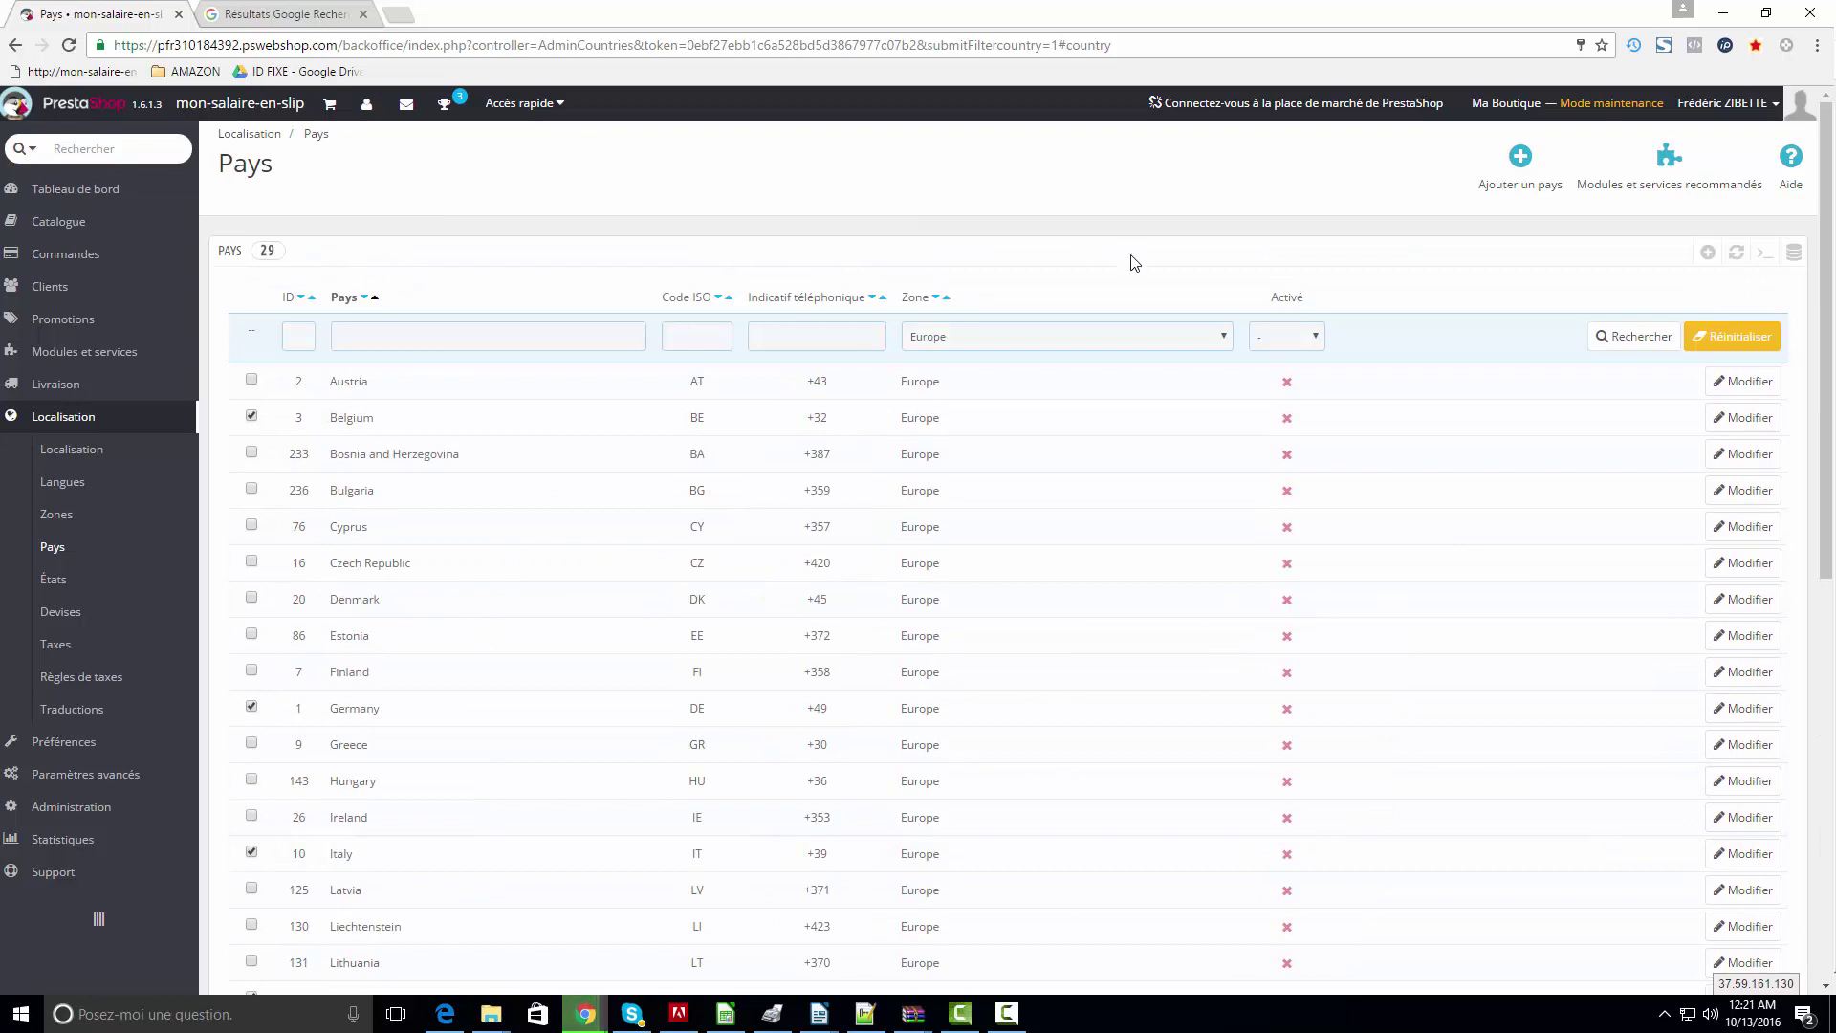
scroll(1078, 456, down, 9)
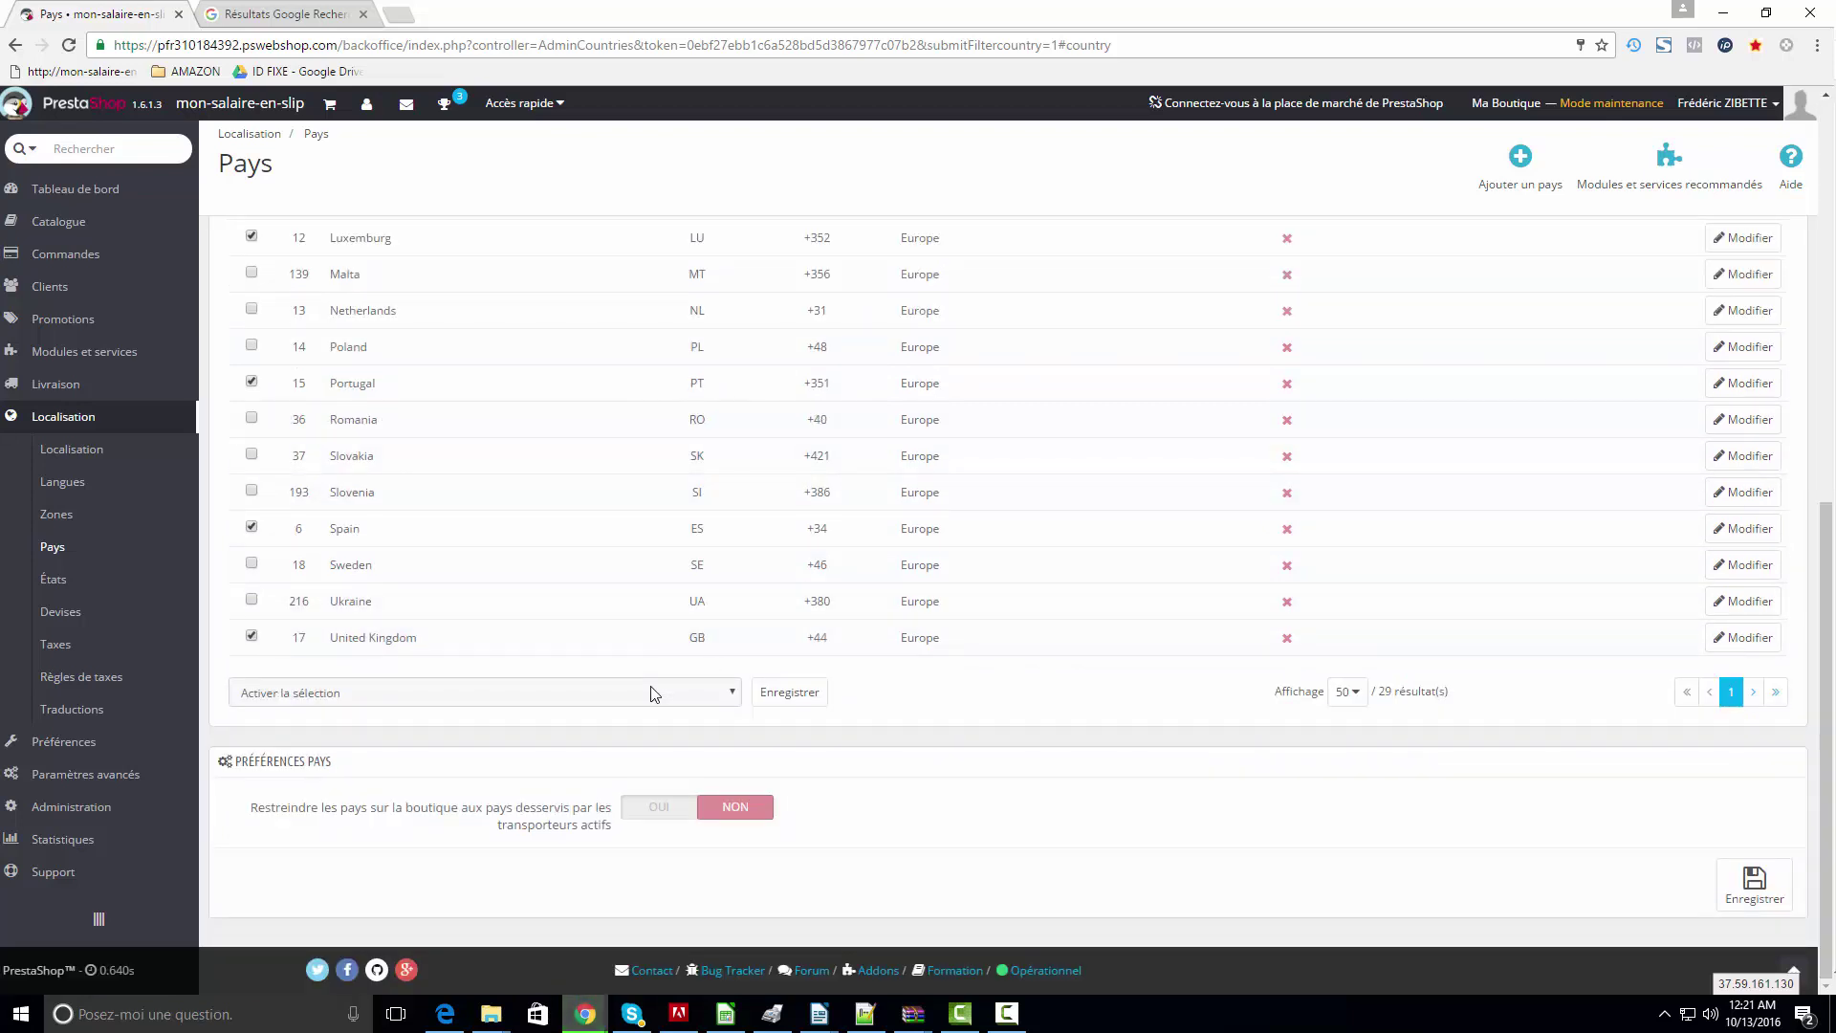
click(808, 692)
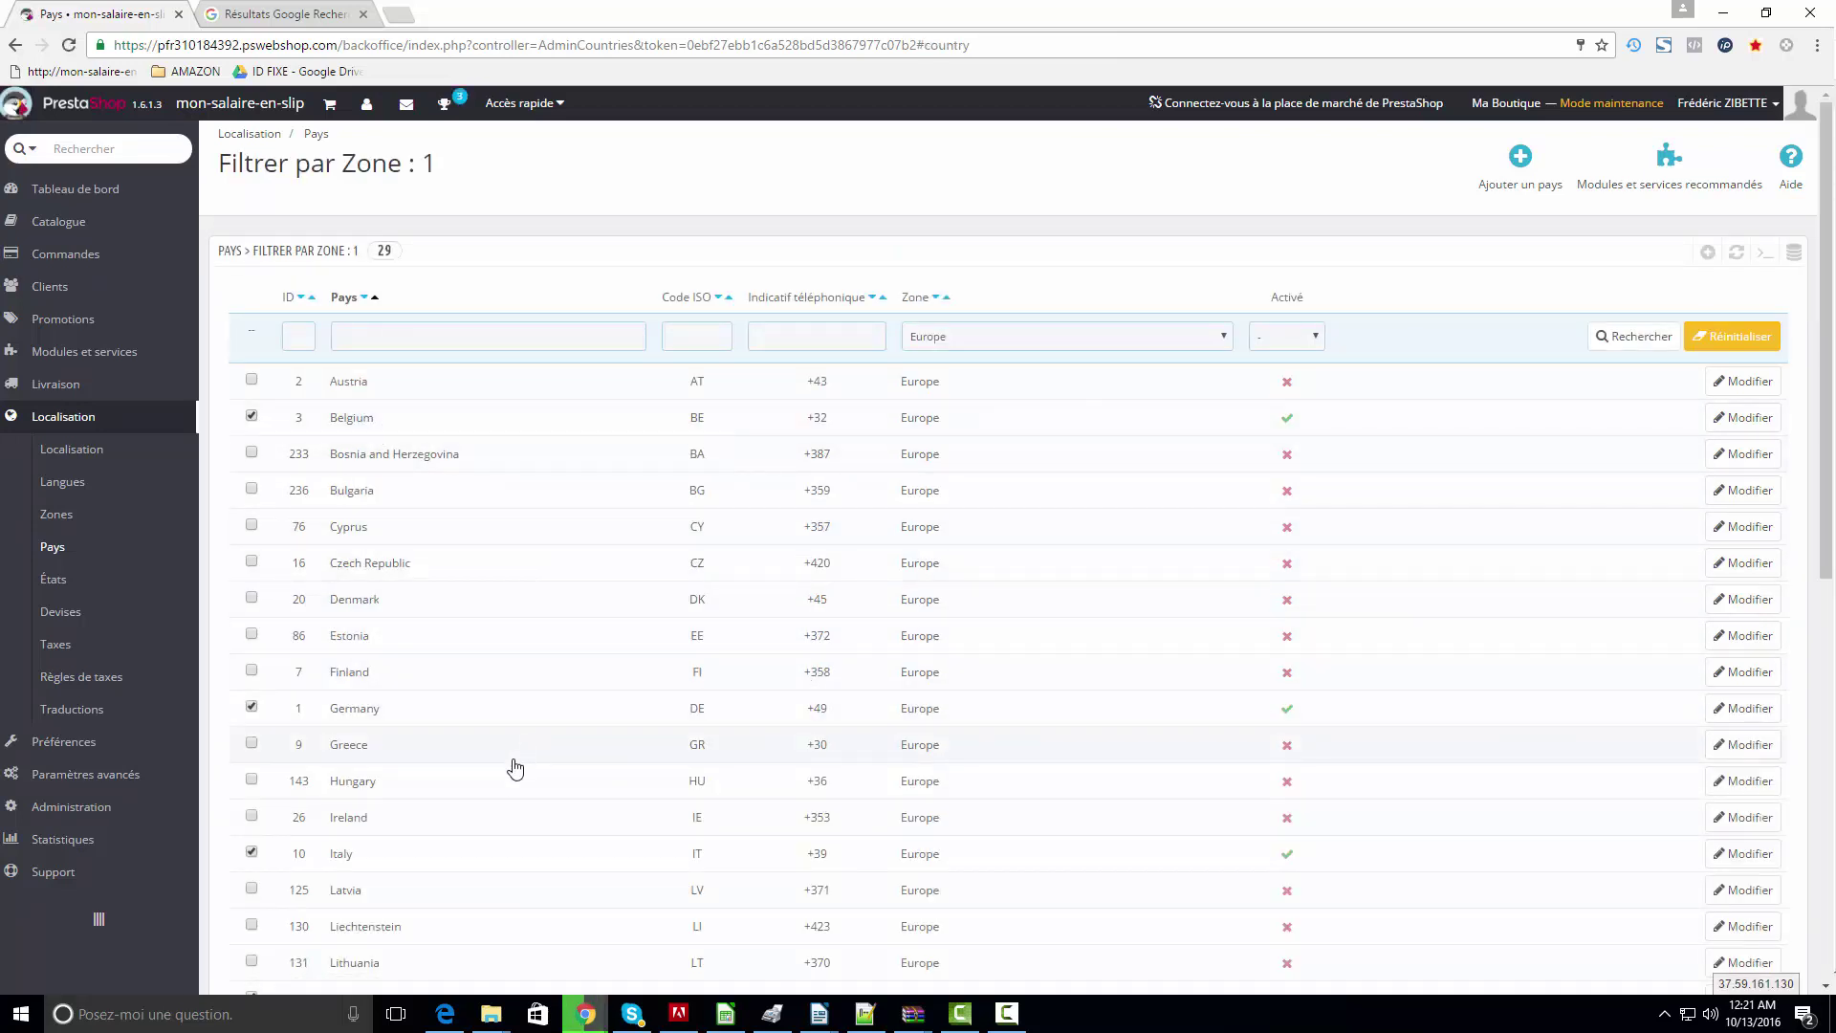
- Review the activation status of the countries in the Europe zone
scroll(511, 767, down, 4)
scroll(574, 758, up, 3)
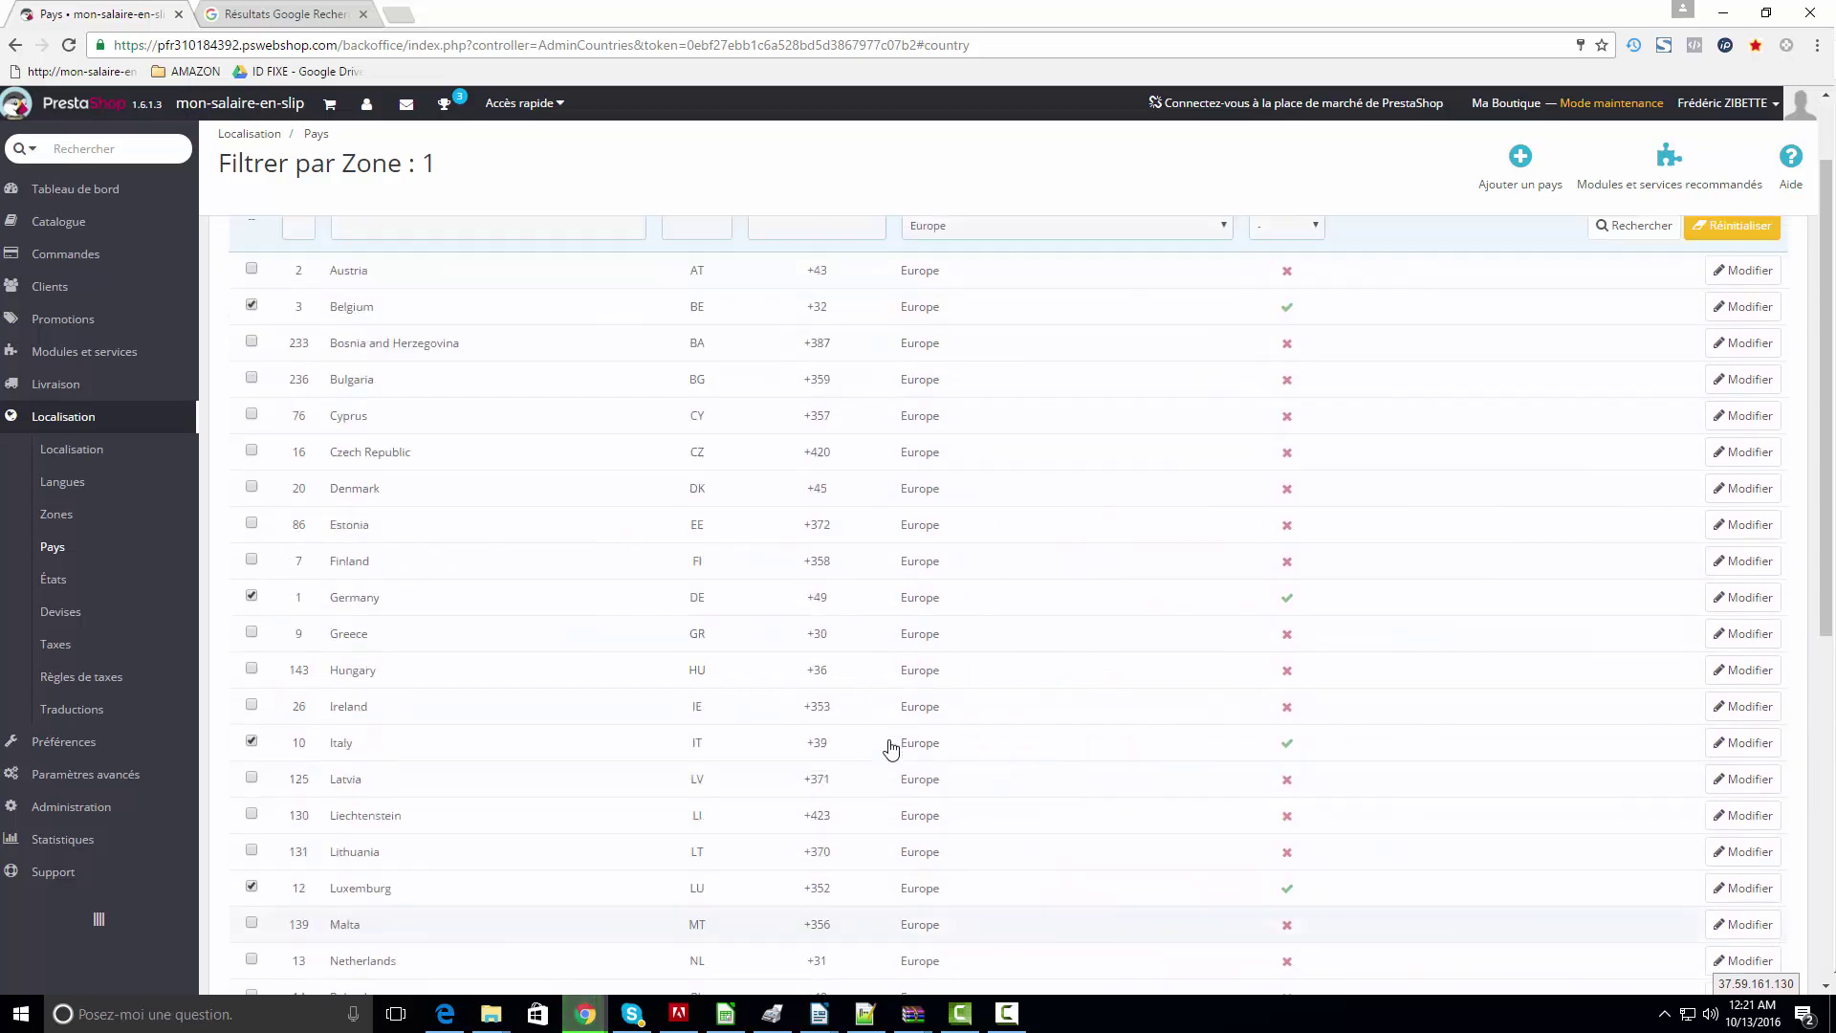
scroll(863, 458, down, 4)
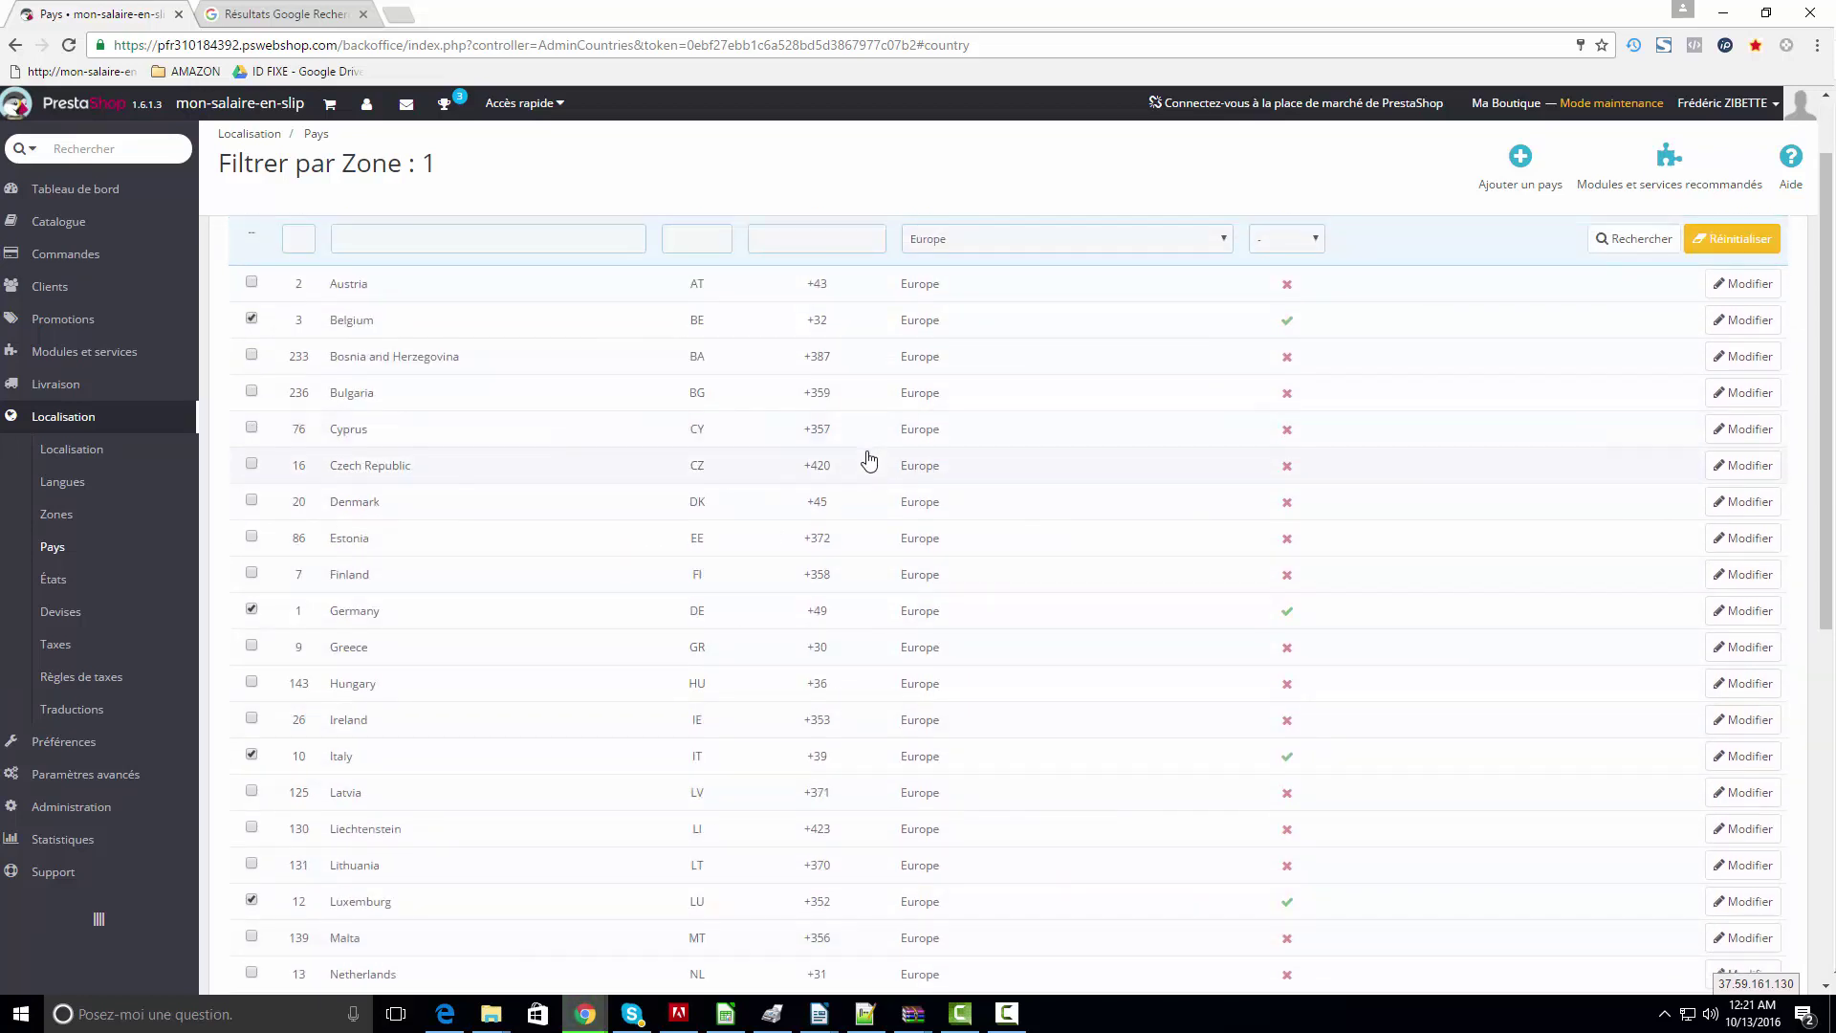
scroll(863, 458, up, 5)
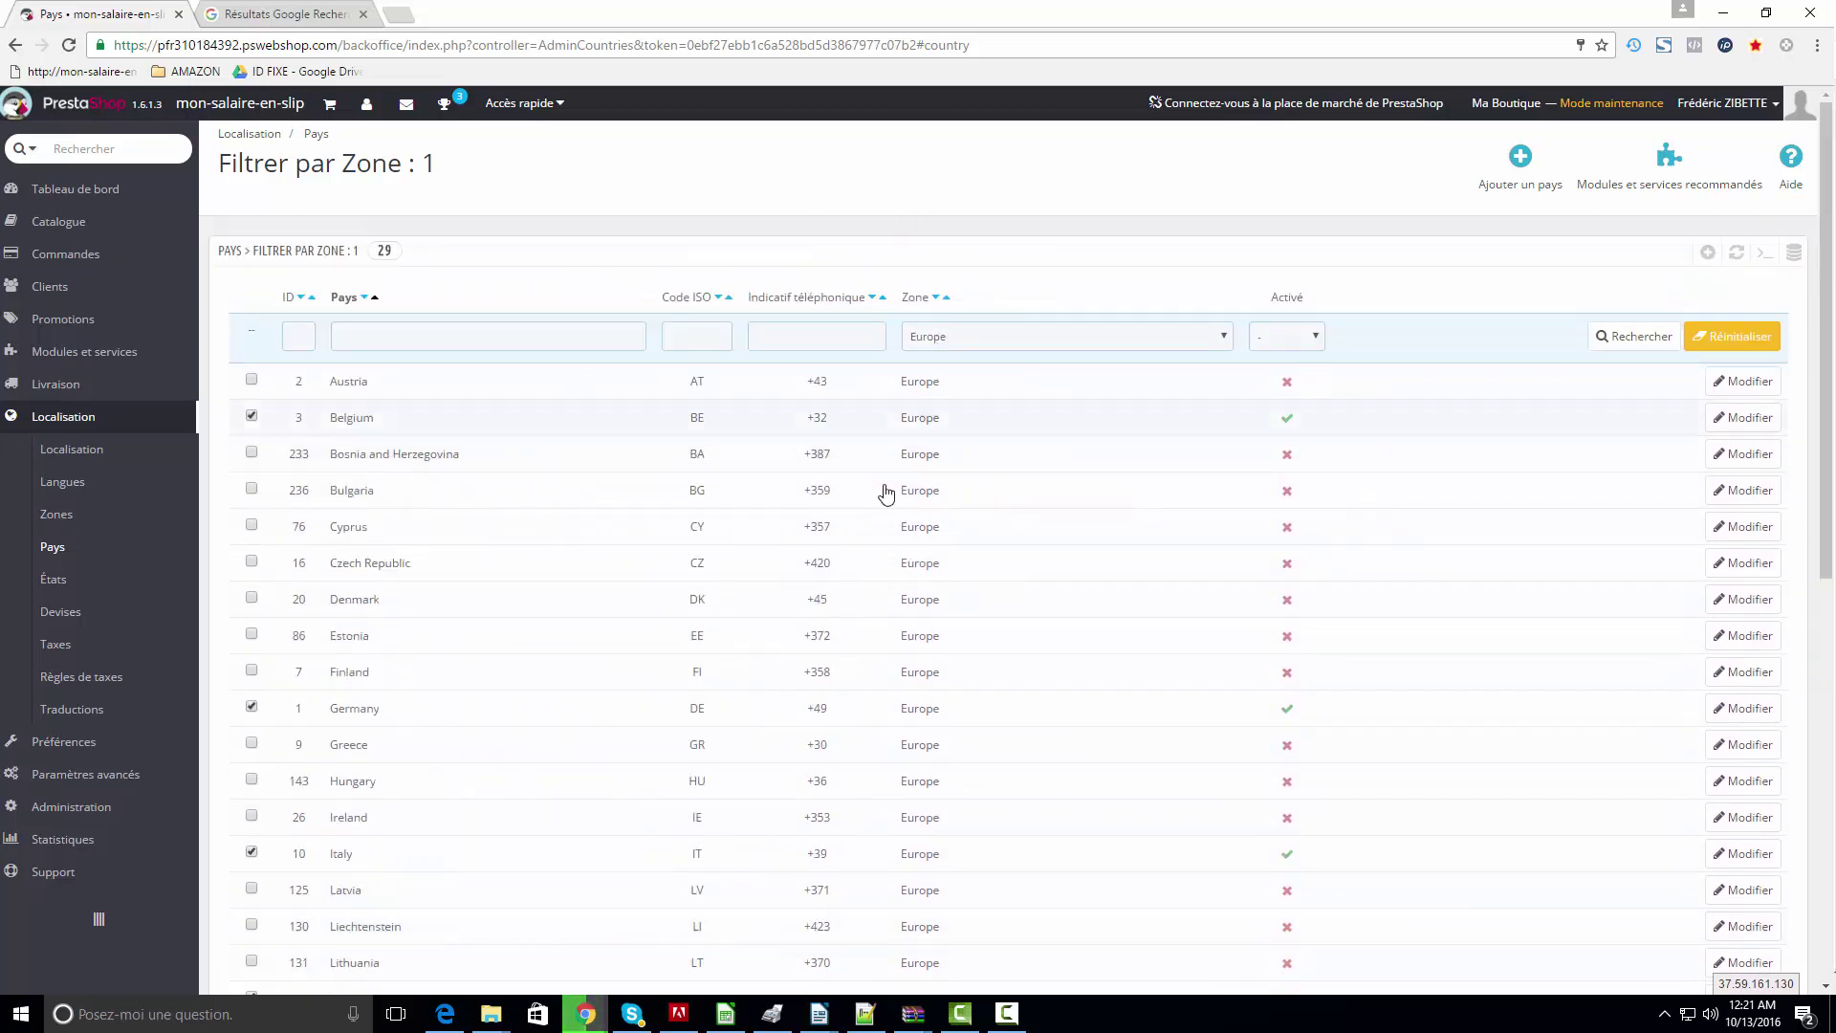
scroll(987, 766, down, 7)
scroll(988, 766, up, 2)
scroll(991, 768, up, 6)
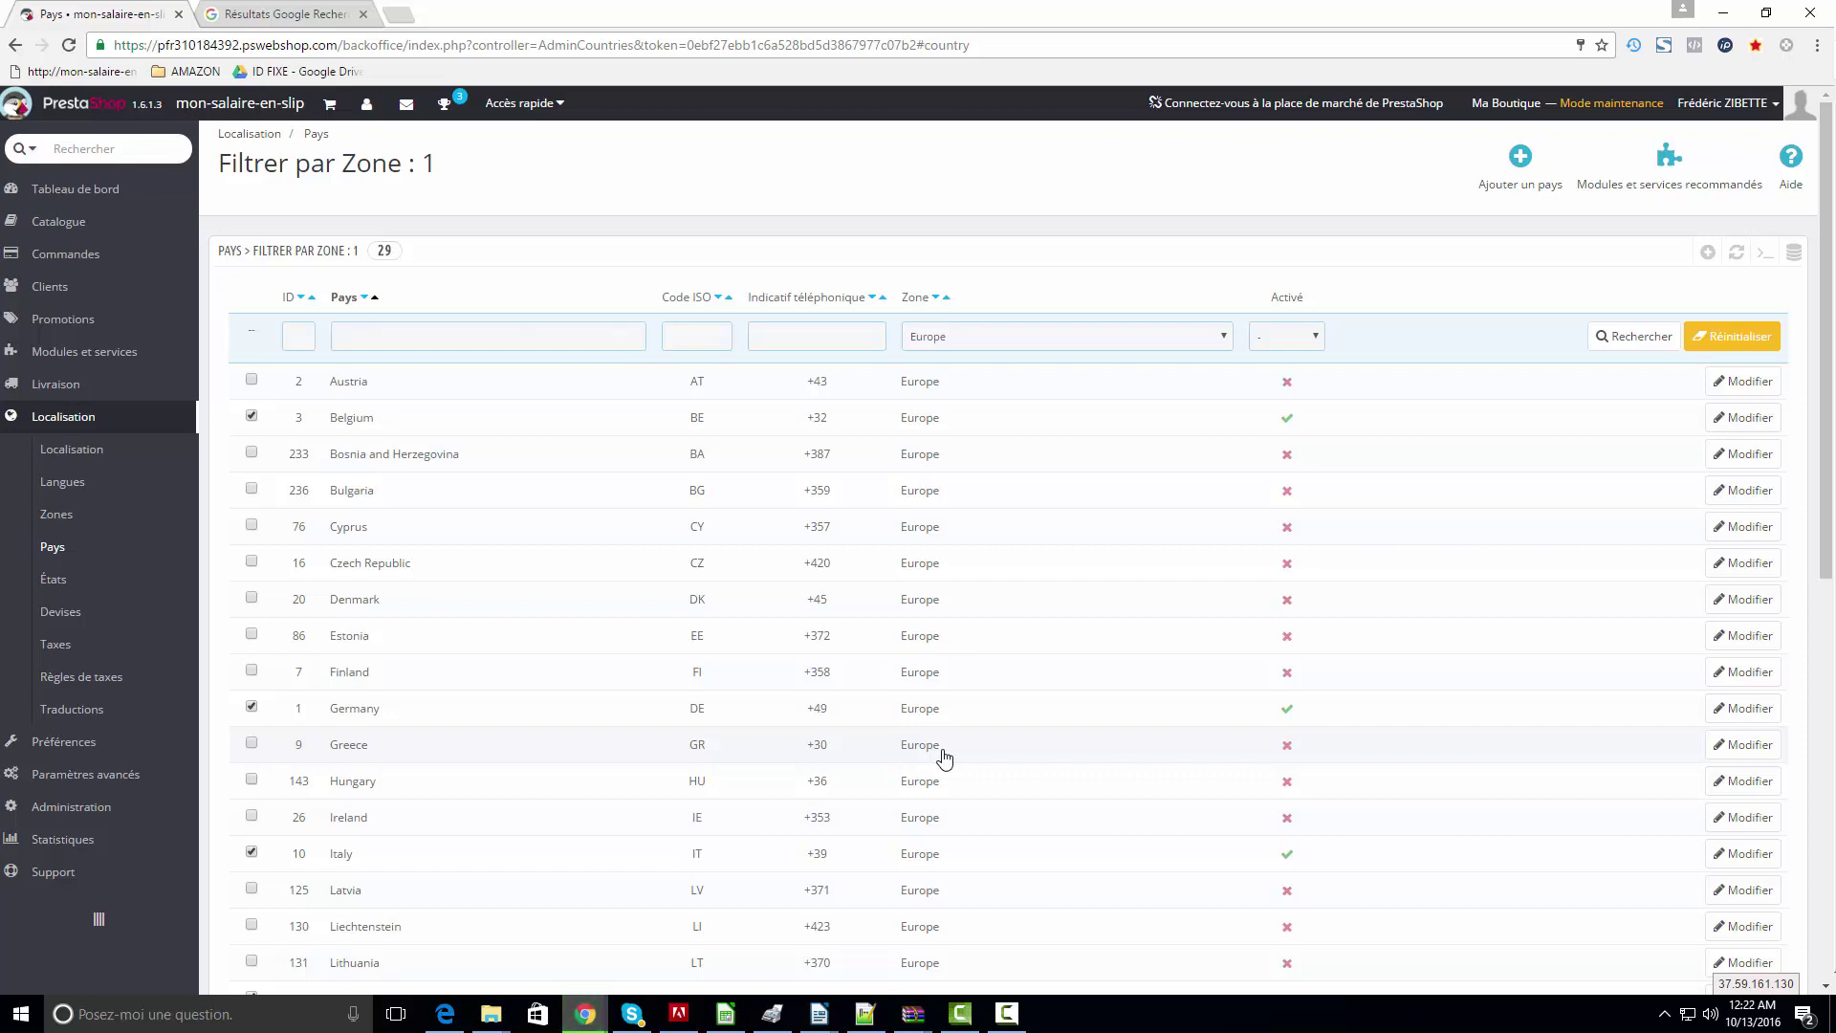
- Delete the mon-salaire-en-slip in-store pick-up carrier from the shipping carriers
mouse_move(152, 387)
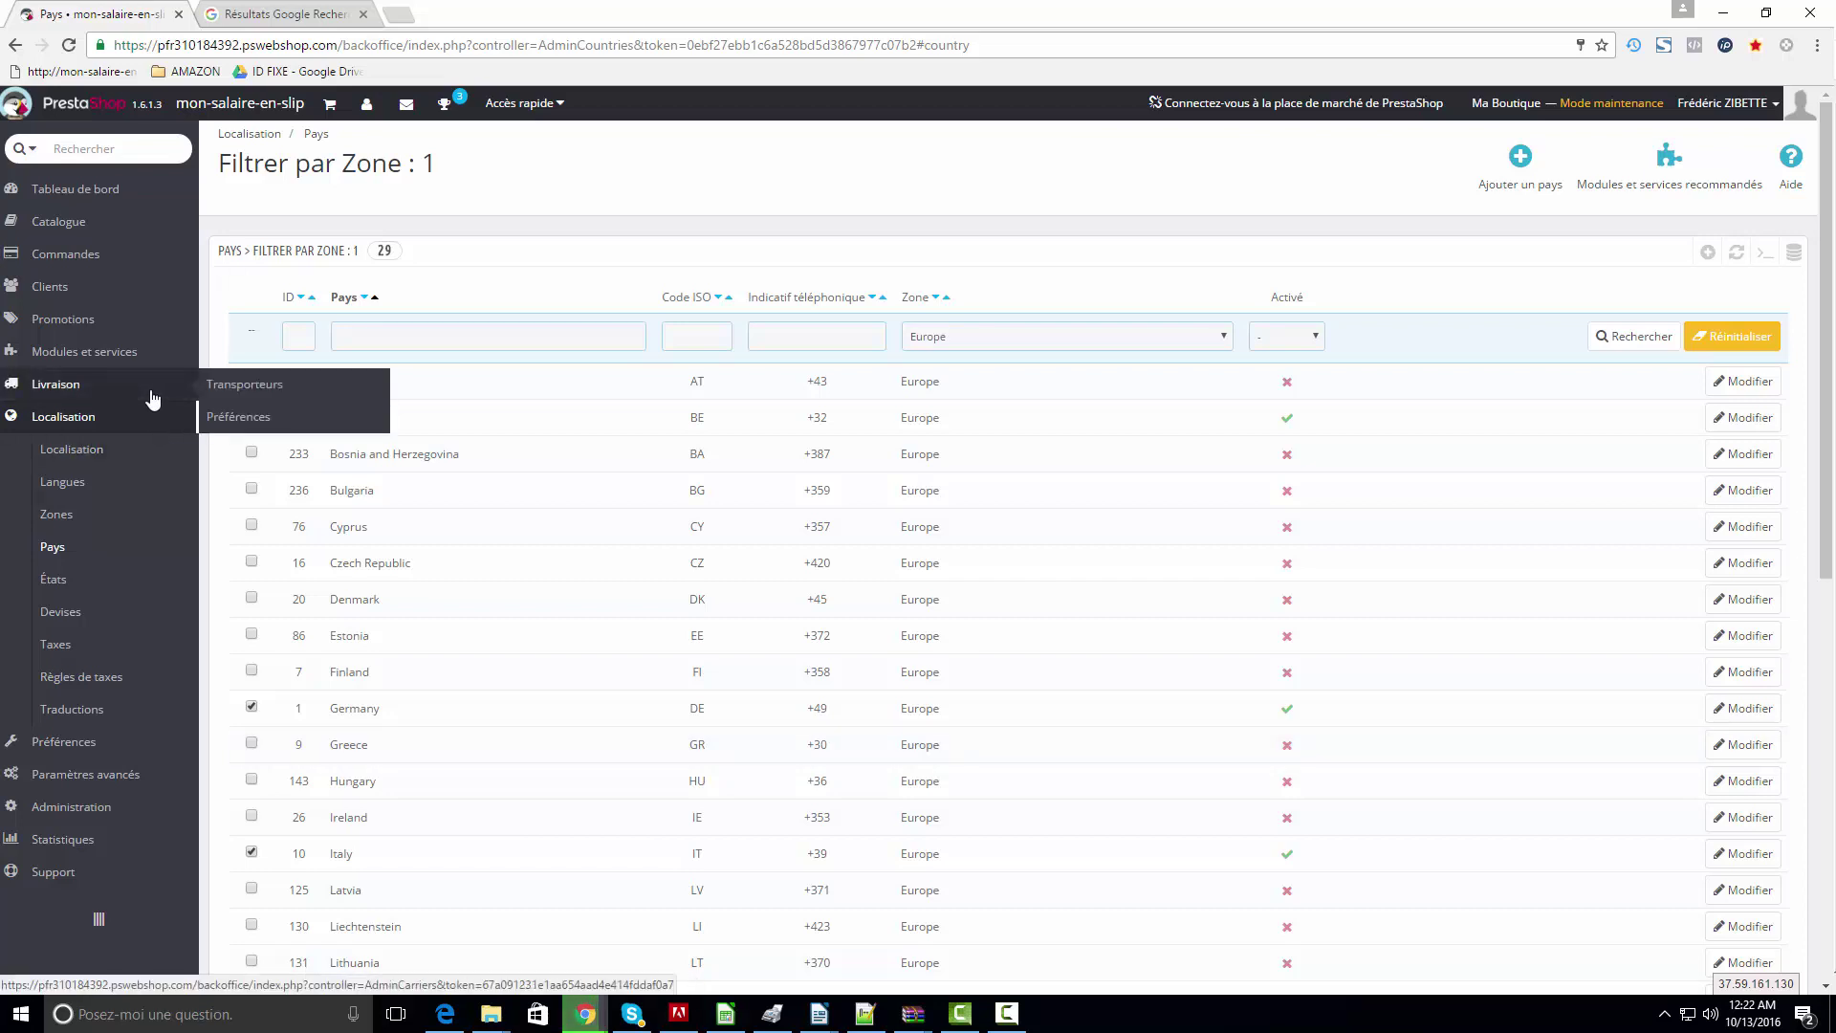
click(240, 385)
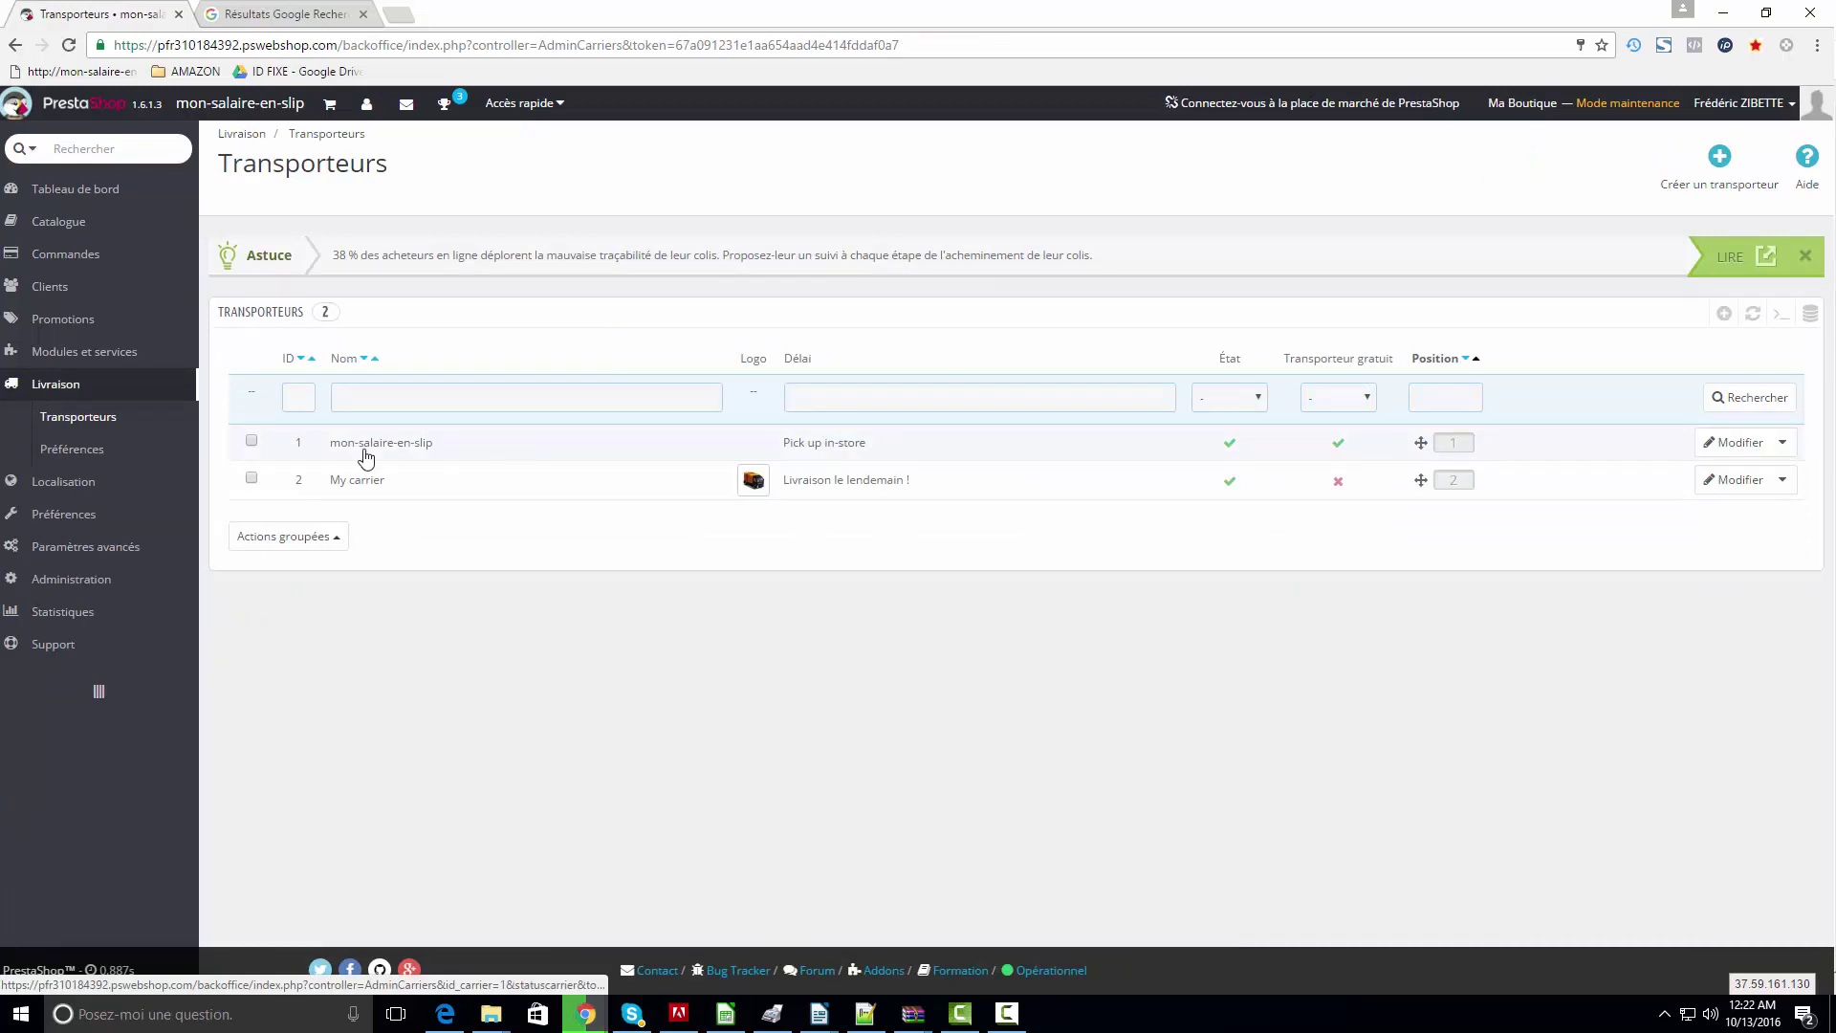
click(251, 440)
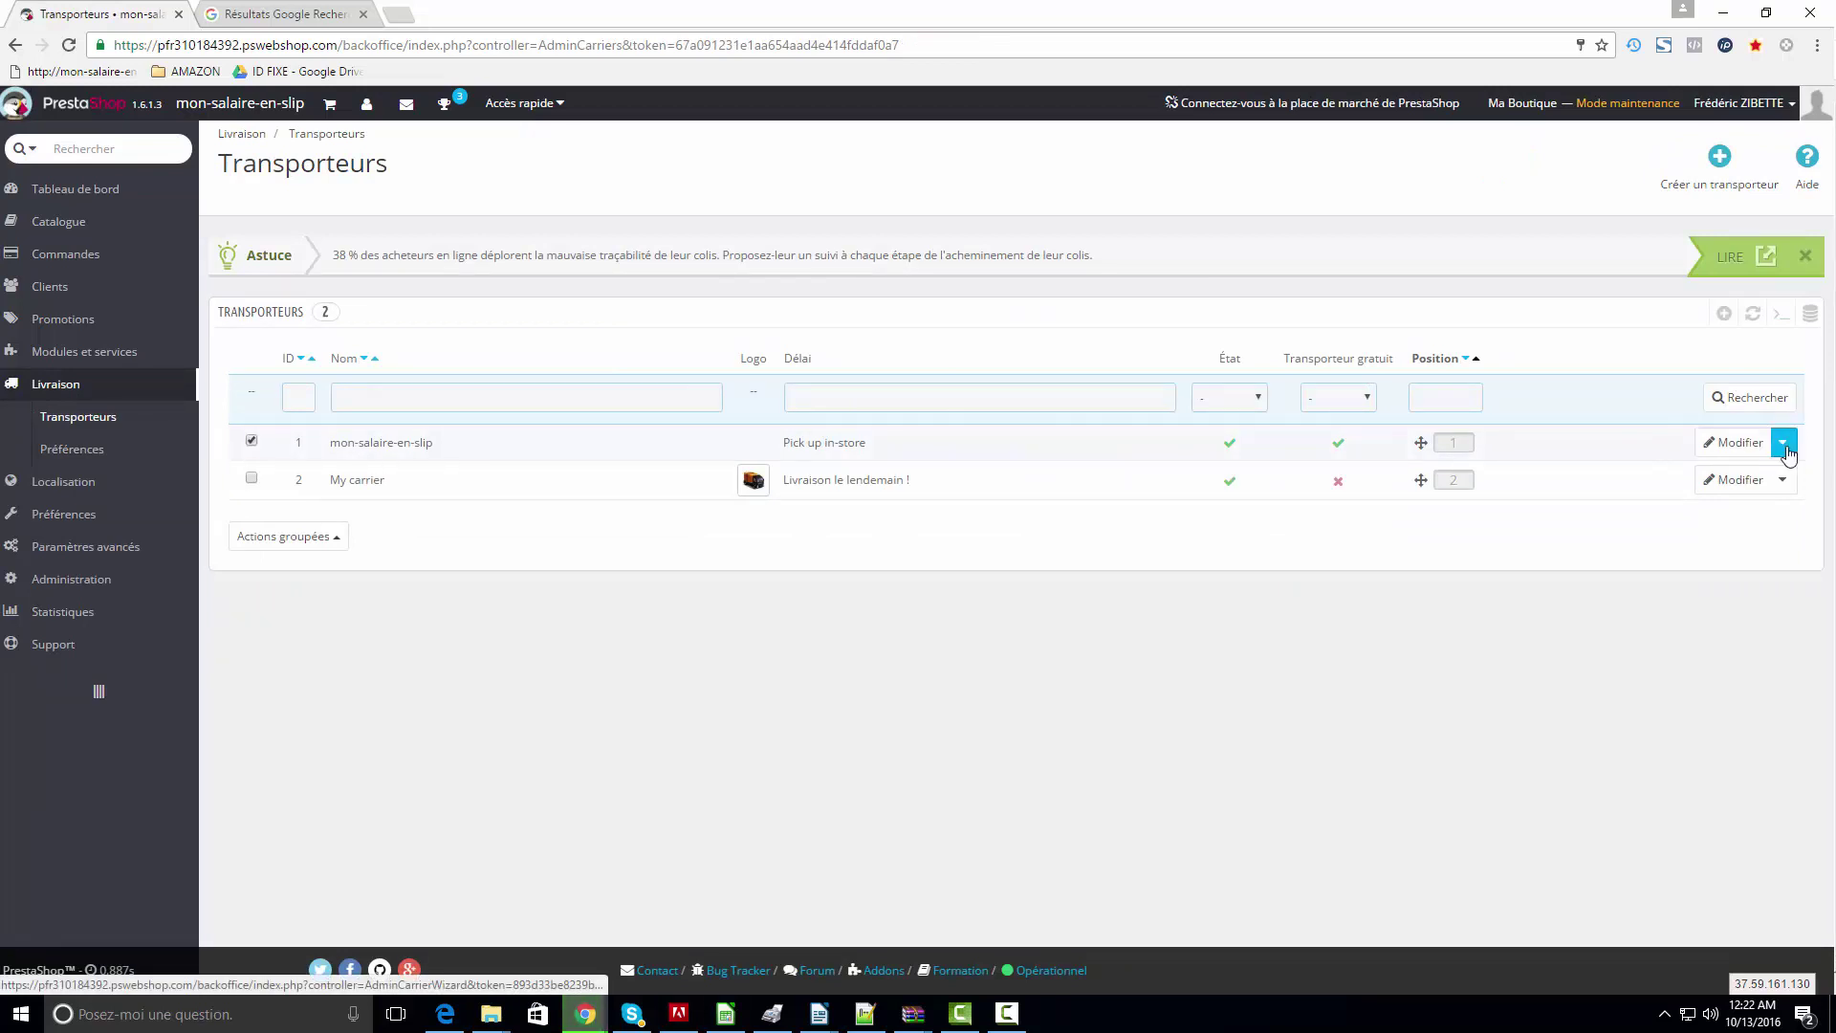
click(1782, 442)
click(1701, 495)
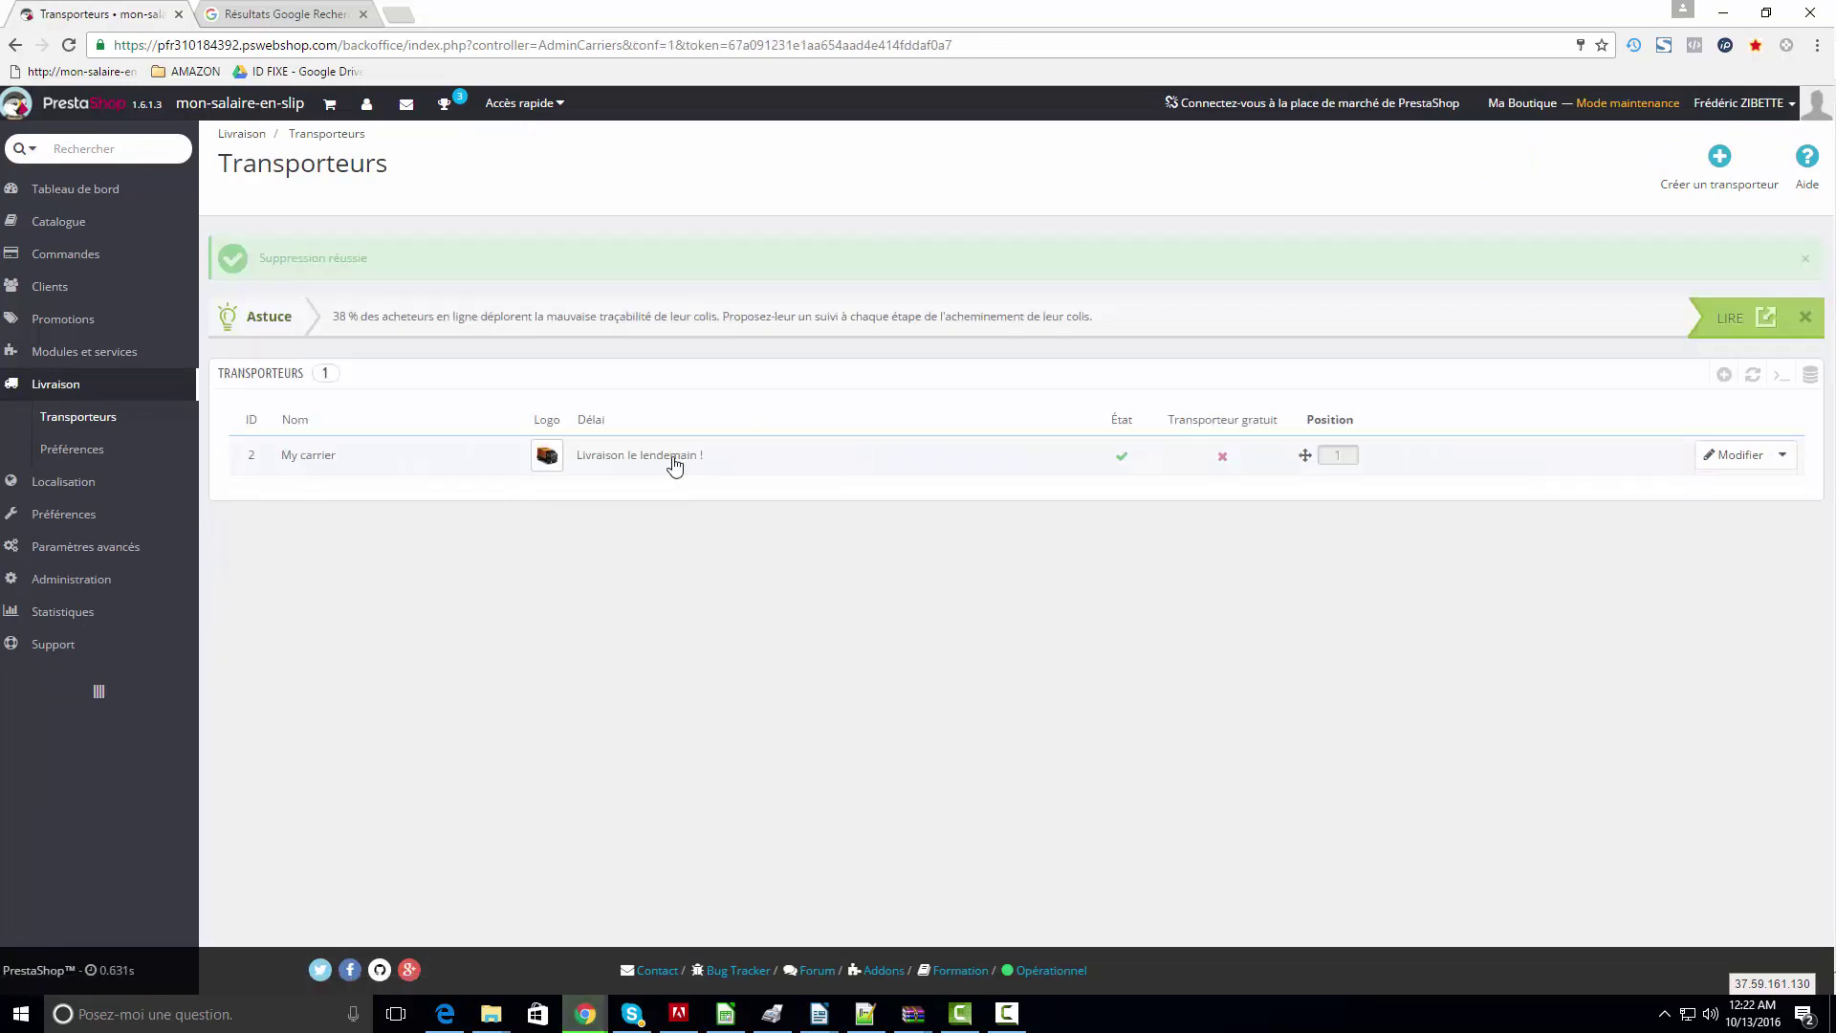
- Open the My carrier entry for editing and rename the carrier as La Poste
click(1734, 457)
double_click(932, 329)
key(ctrl+a)
text(L)
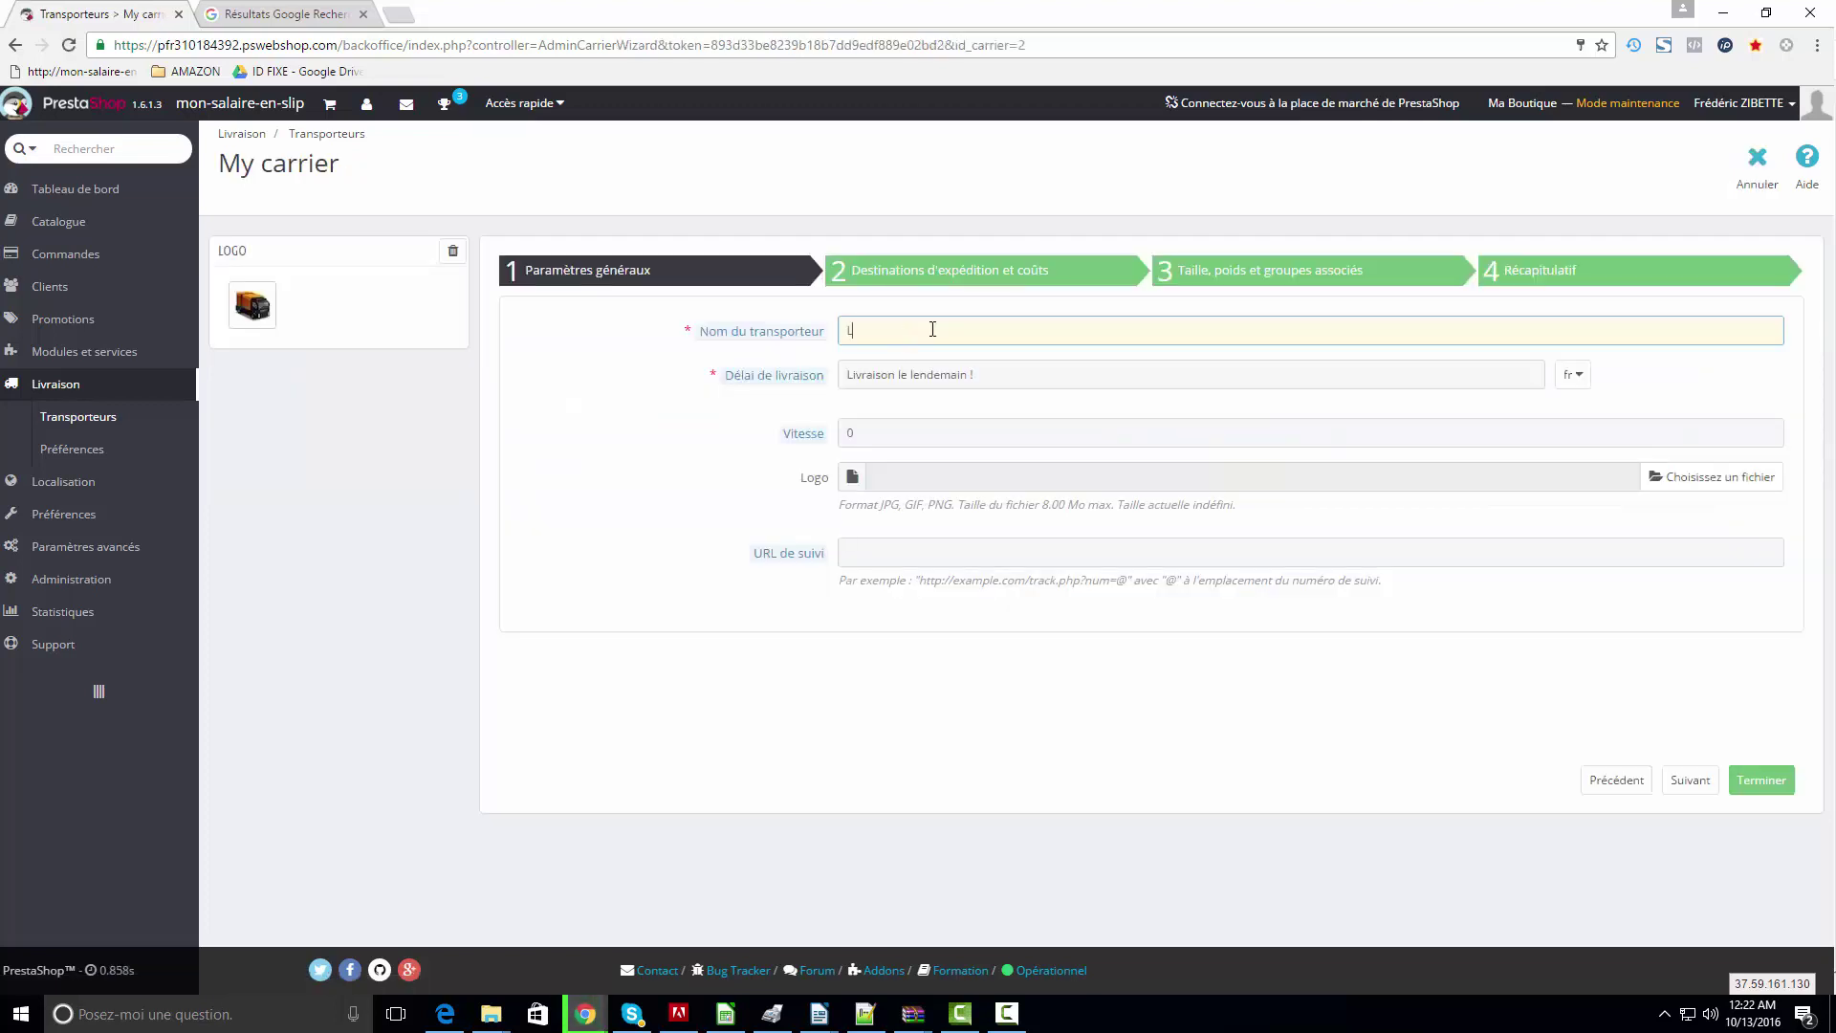
text(a Poste)
key(Tab)
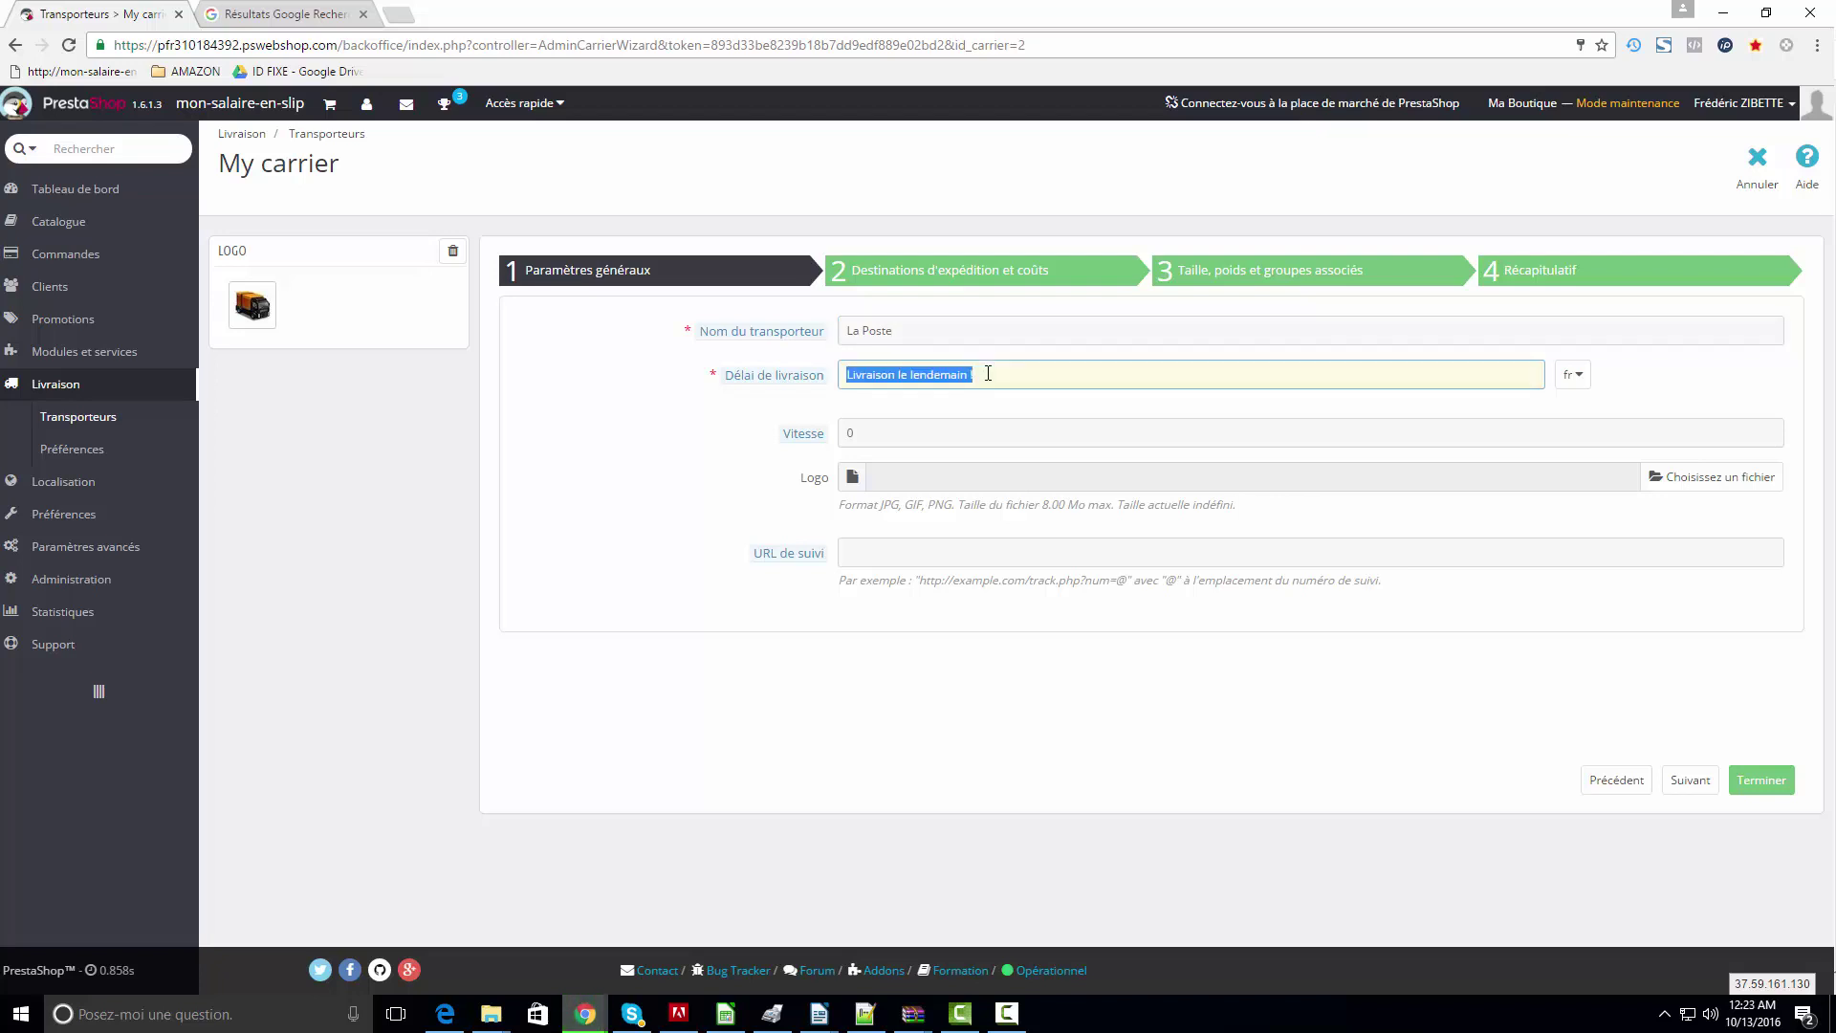
- Set the La Poste carrier's delivery time to "Livraison sous 48-72H"
text(Livraison)
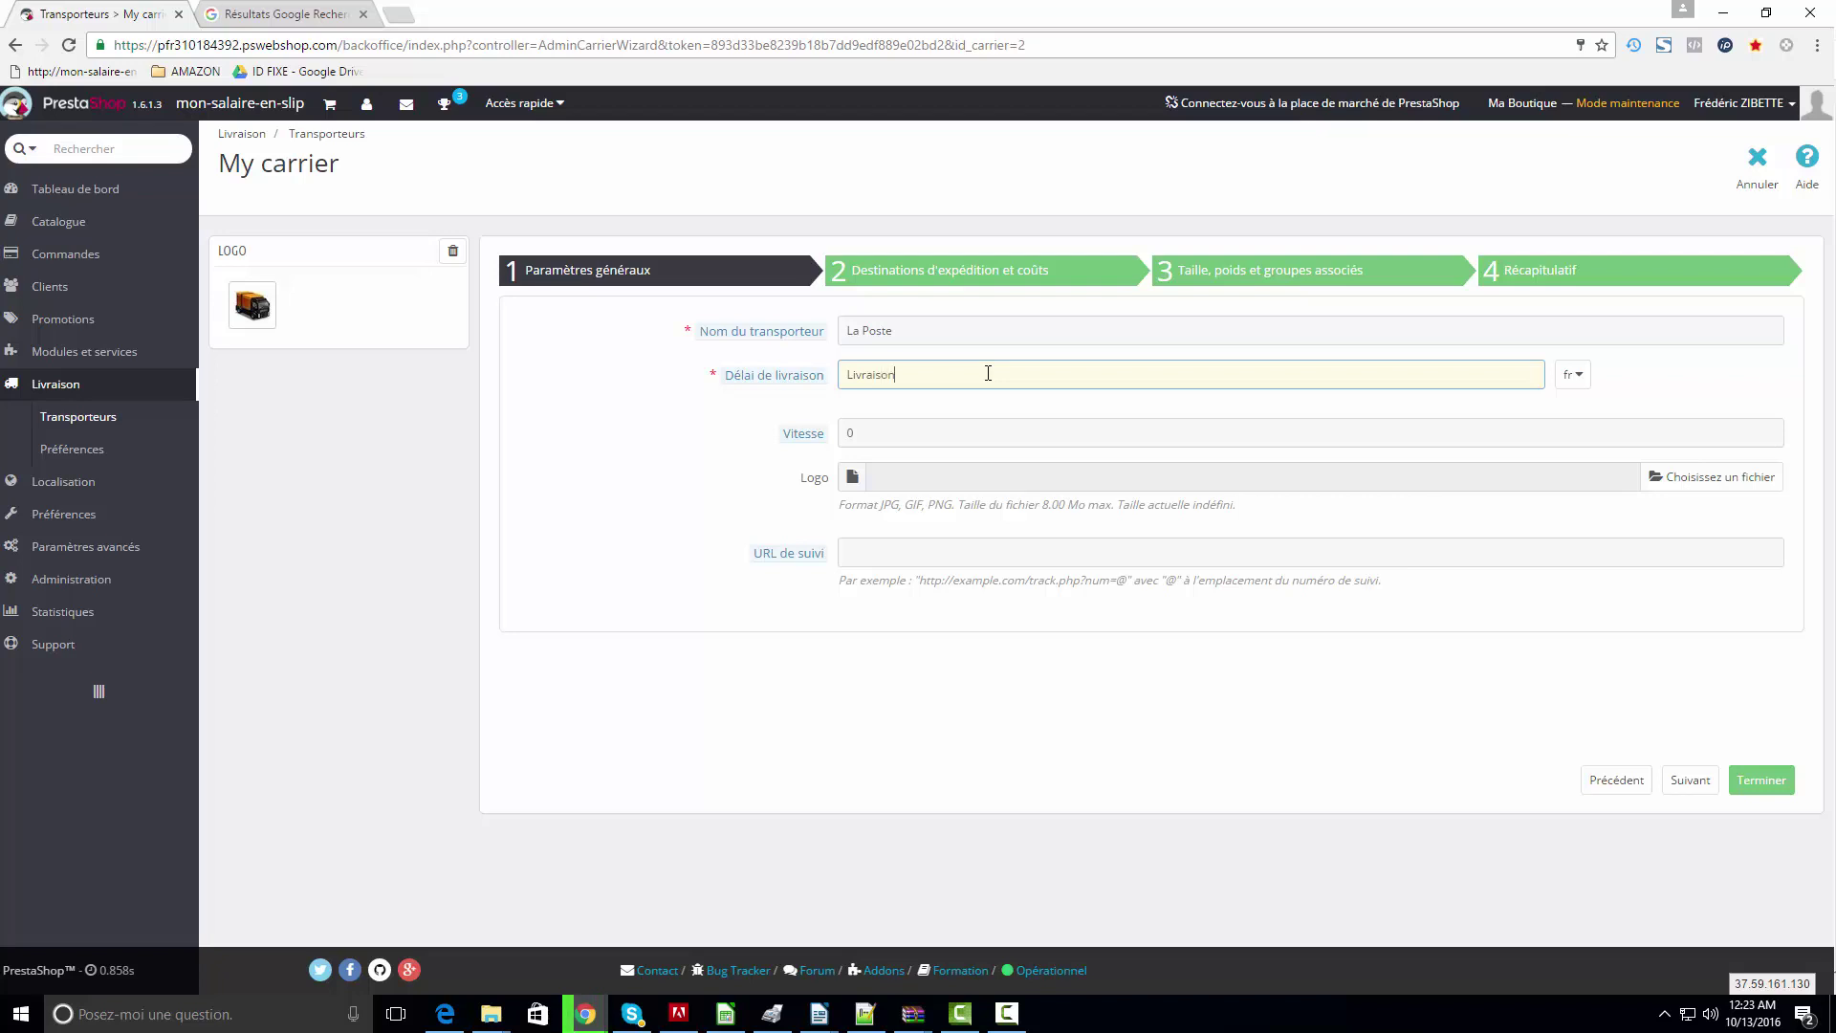
text( sous 48)
text(-78H)
key(End)
drag(881, 374, 975, 372)
click(1004, 376)
- Switch to the browser page showing the La Poste logo and save the image as Logo-laposte.png in the LeDropShip de A à Z folder
click(286, 13)
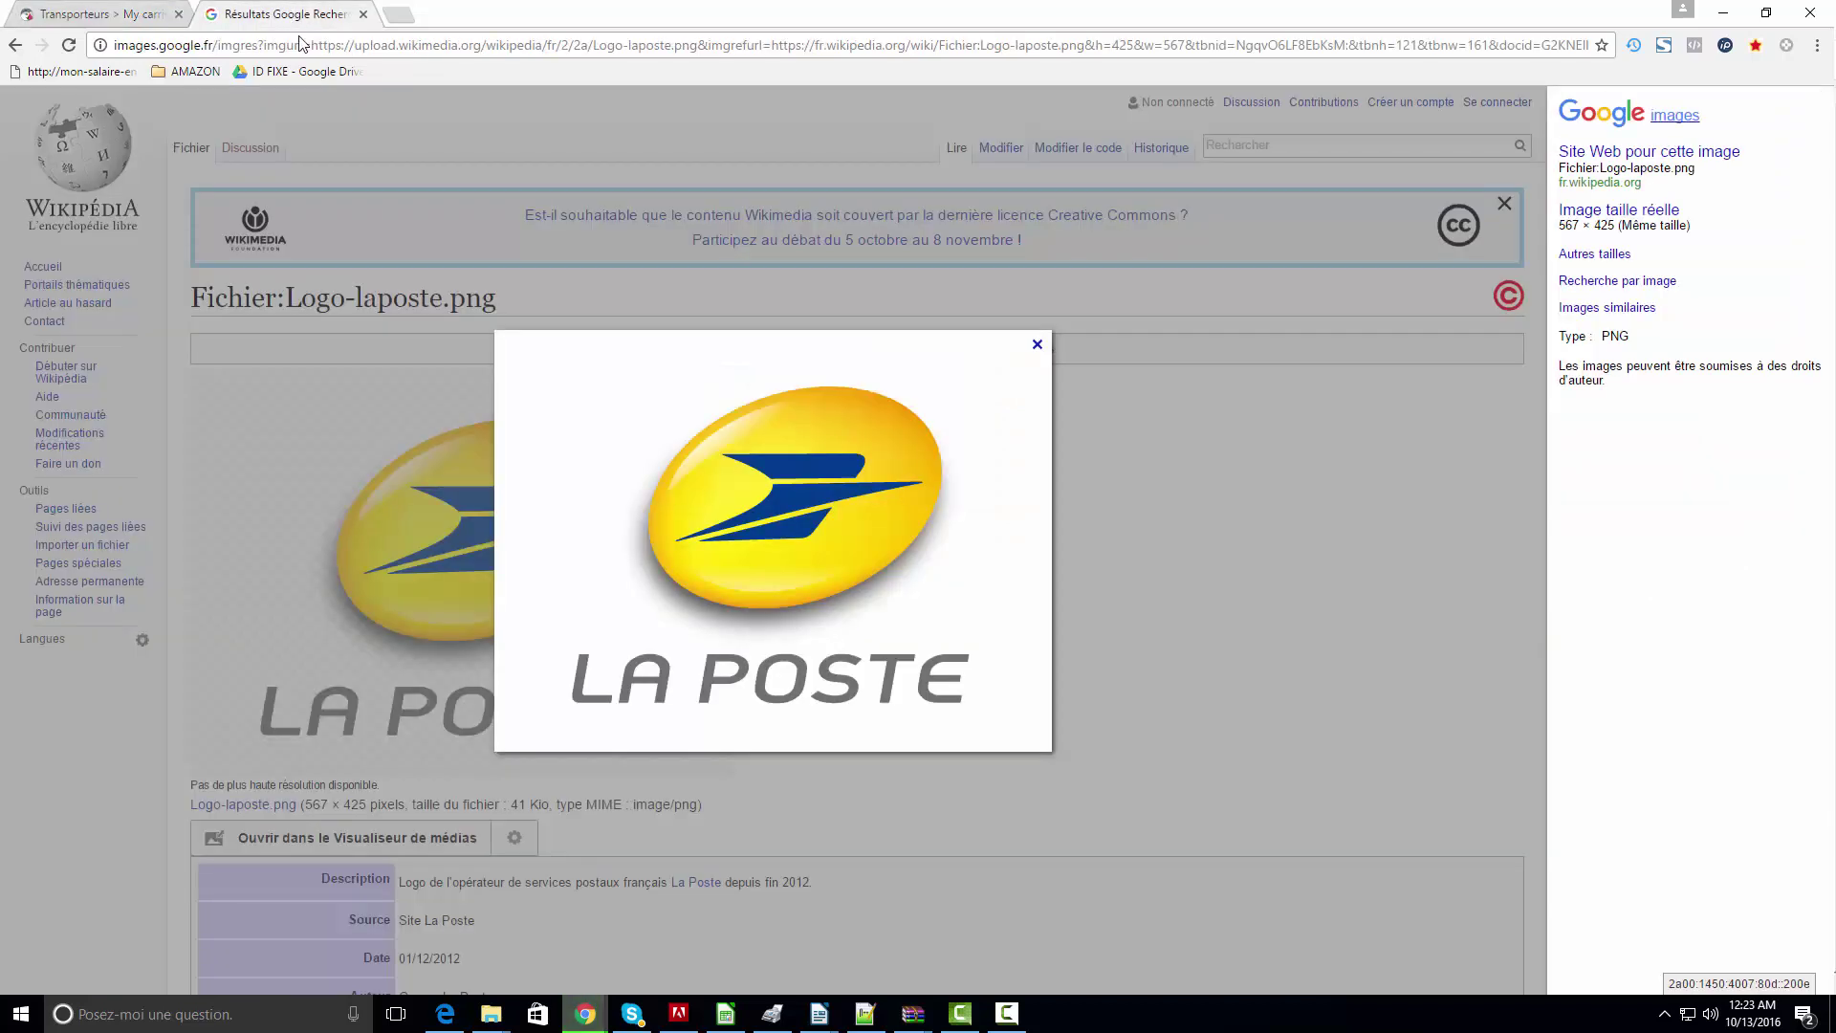
right_click(787, 467)
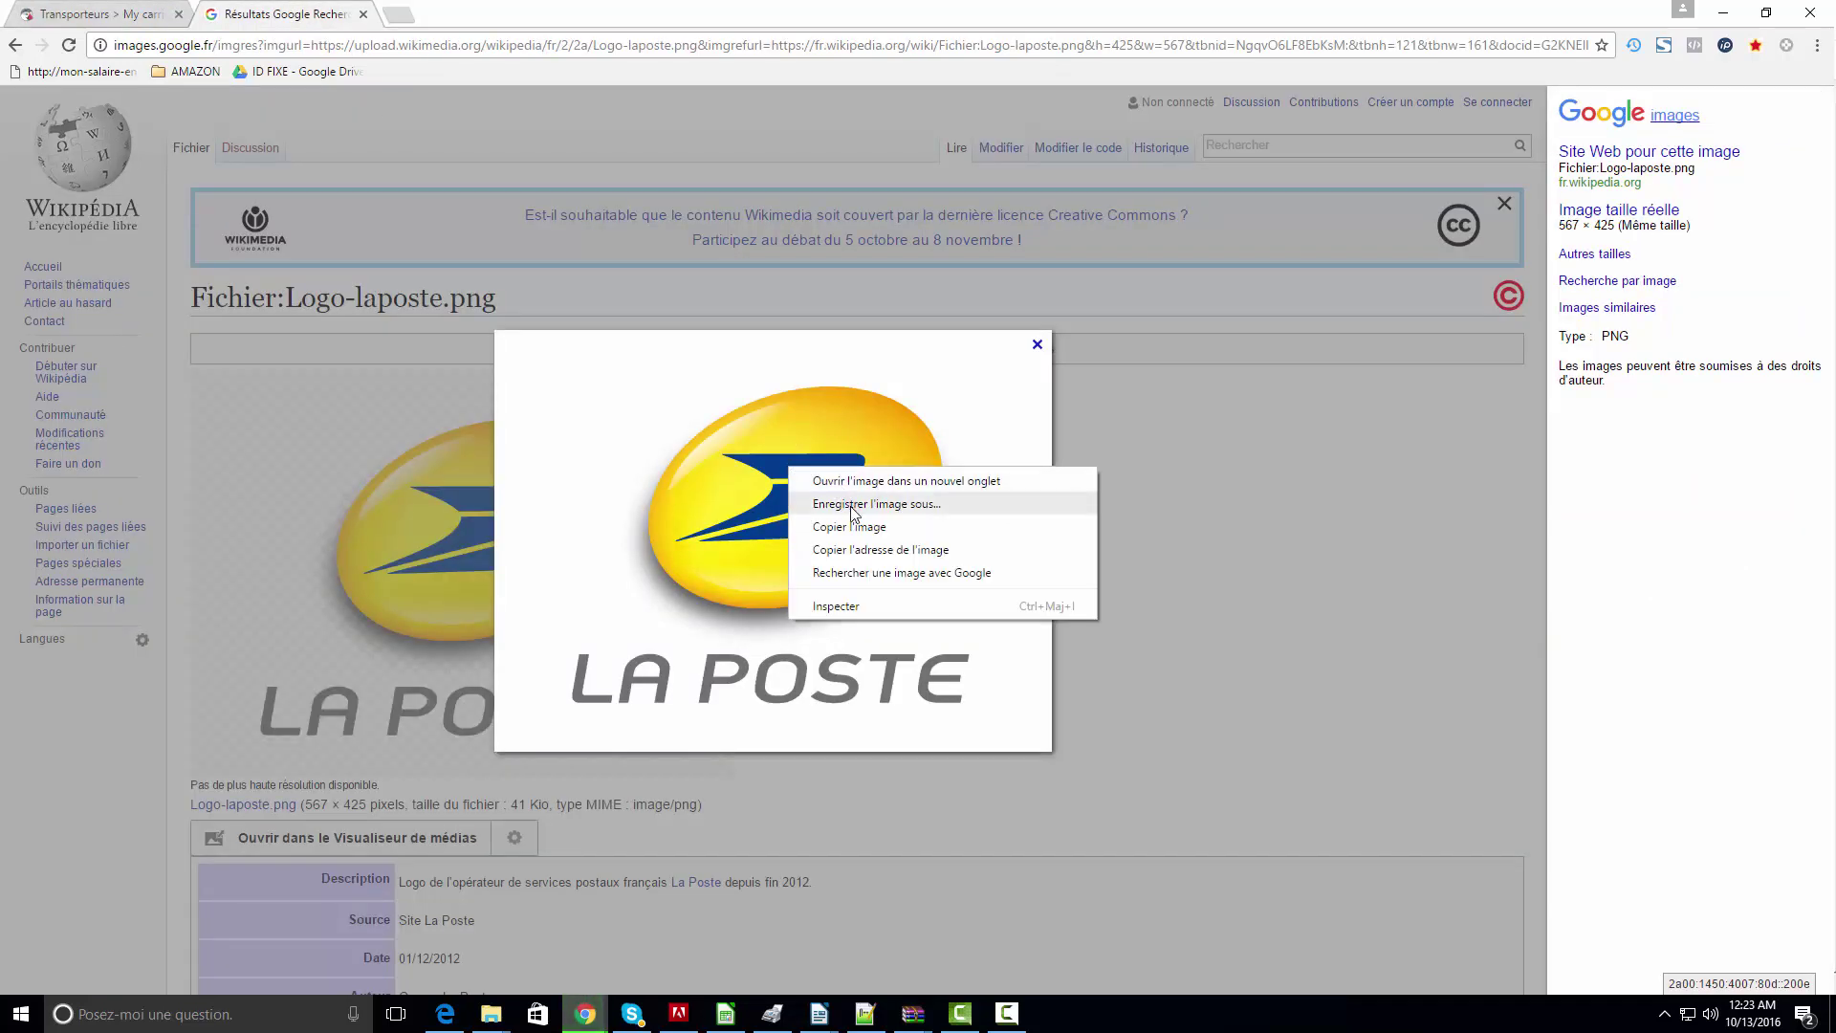
click(854, 504)
click(163, 416)
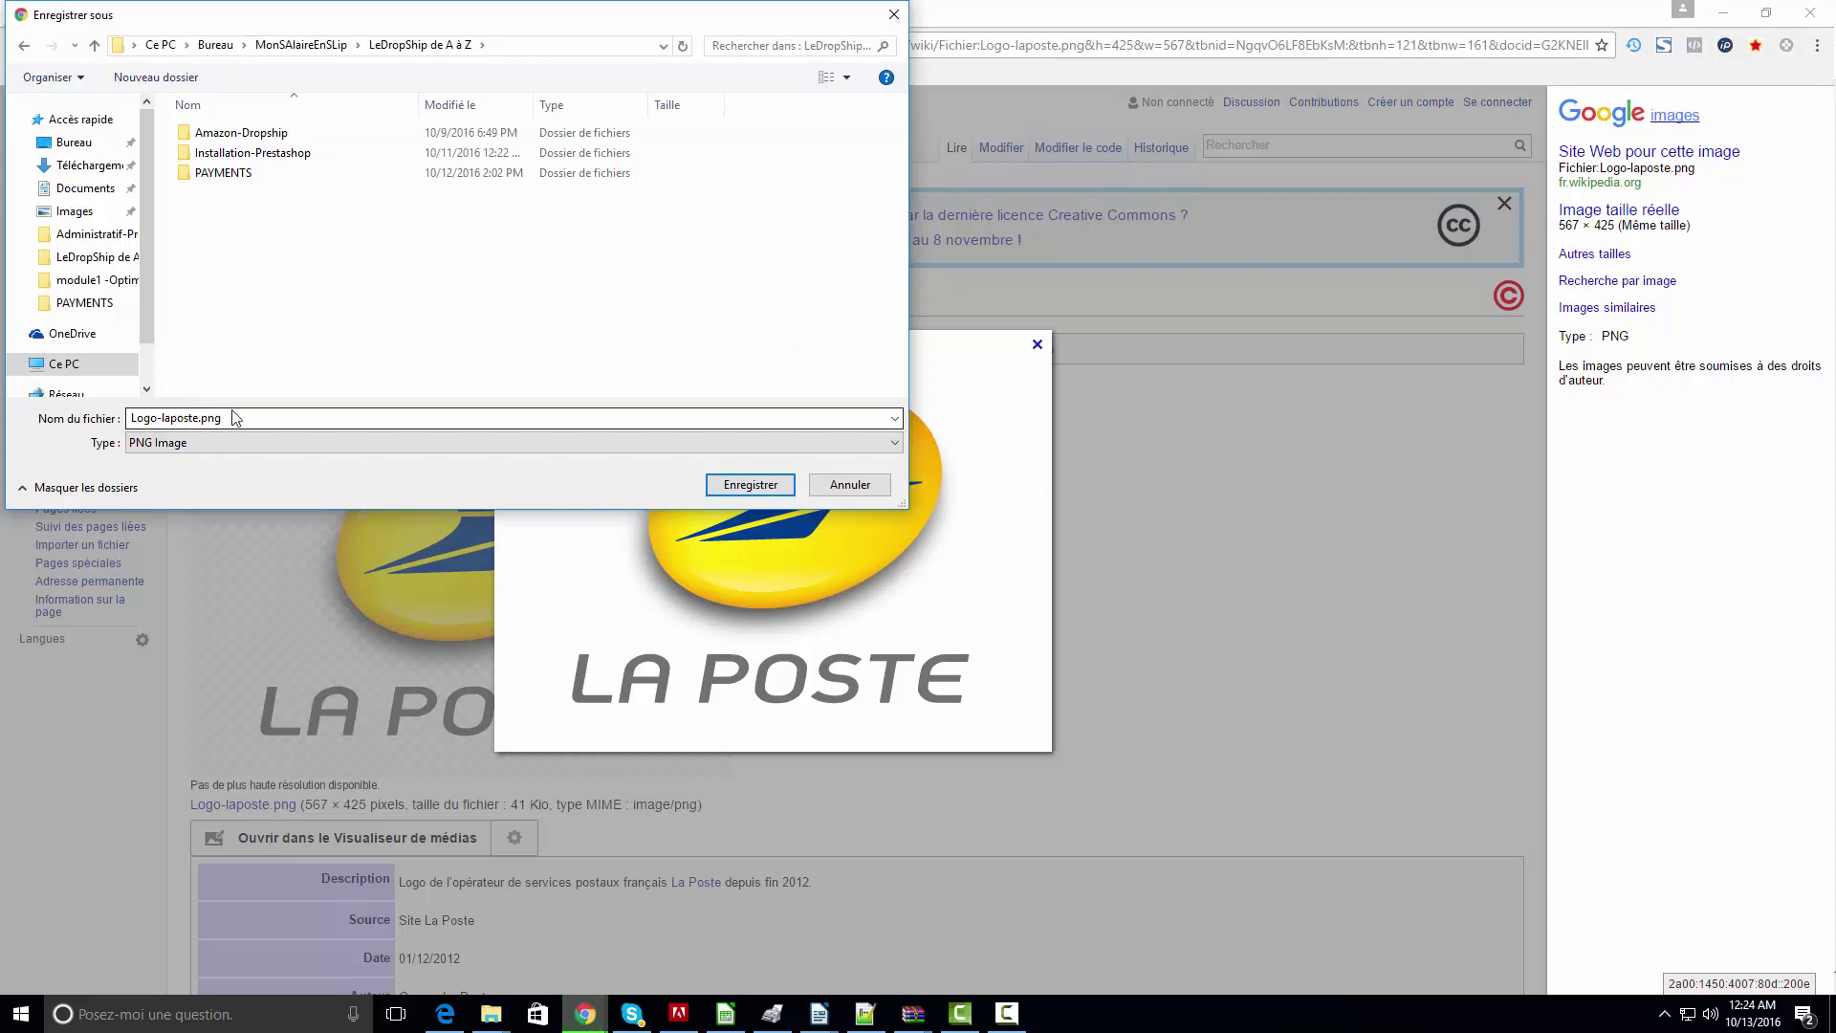
key(ctrl+a)
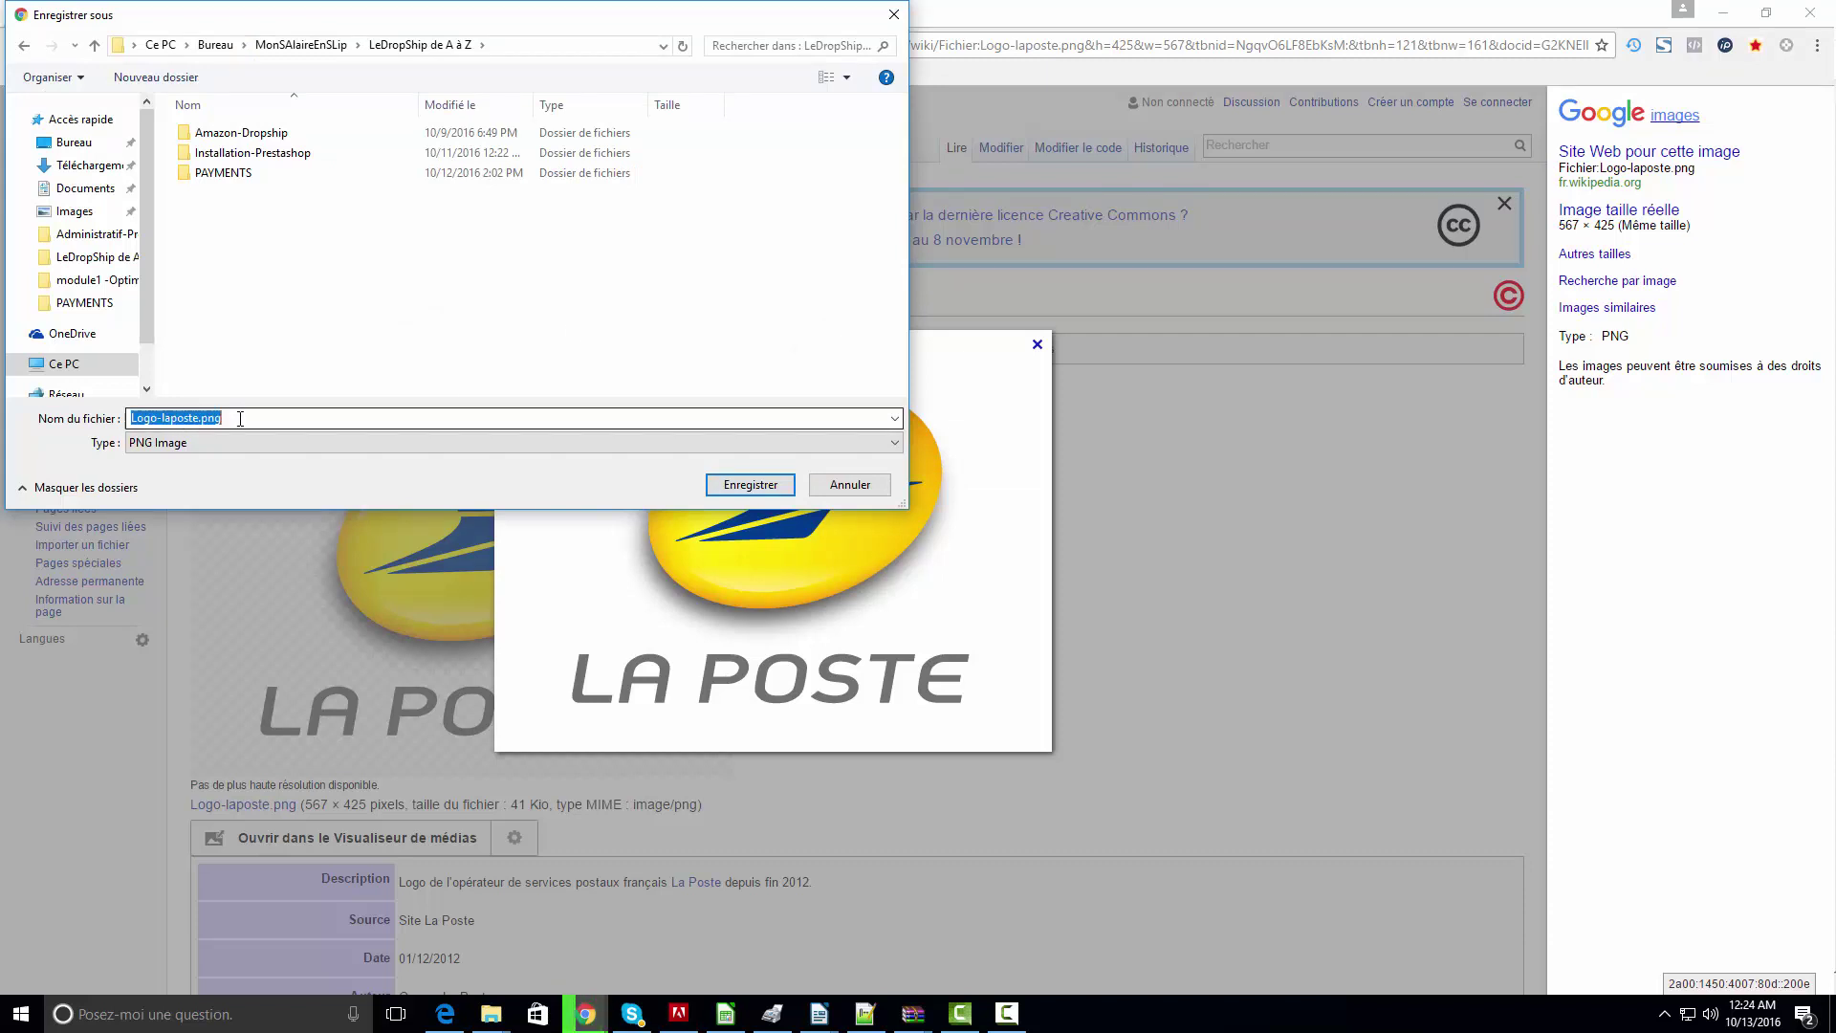
click(732, 489)
- Return to the carrier settings and upload Logo-laposte.png as the carrier's logo
click(107, 14)
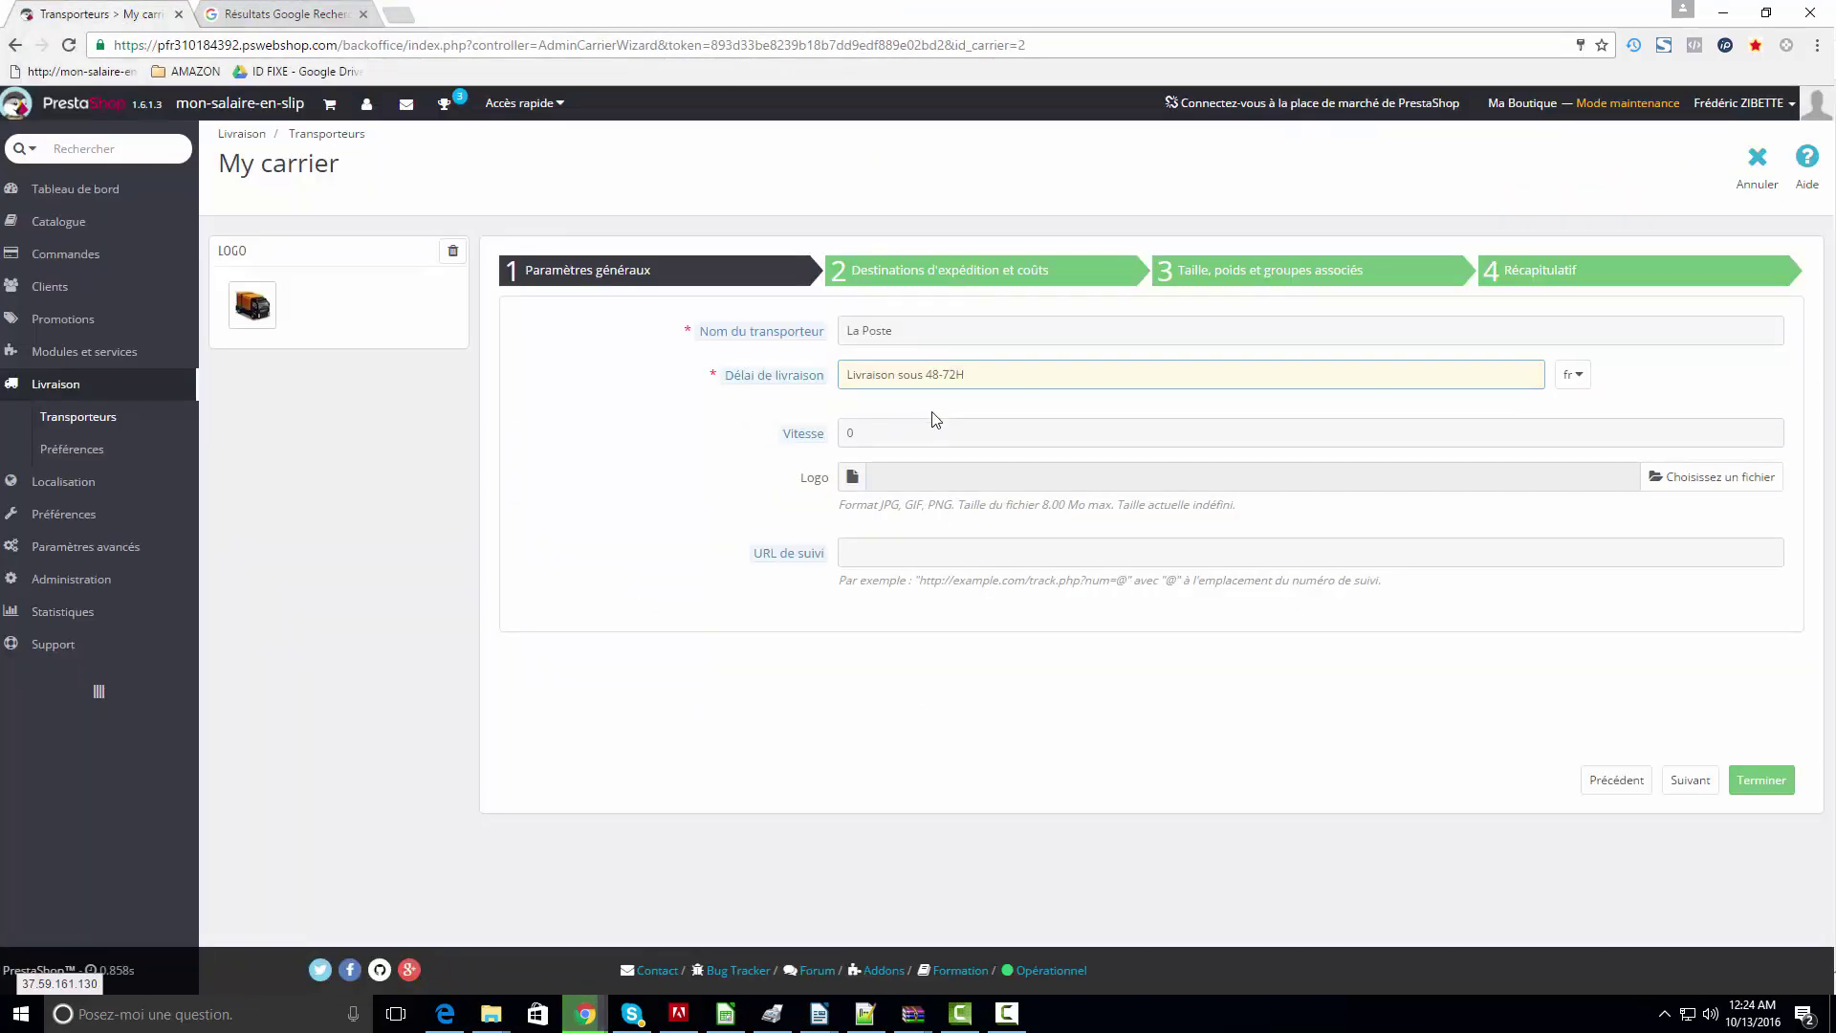
click(1706, 490)
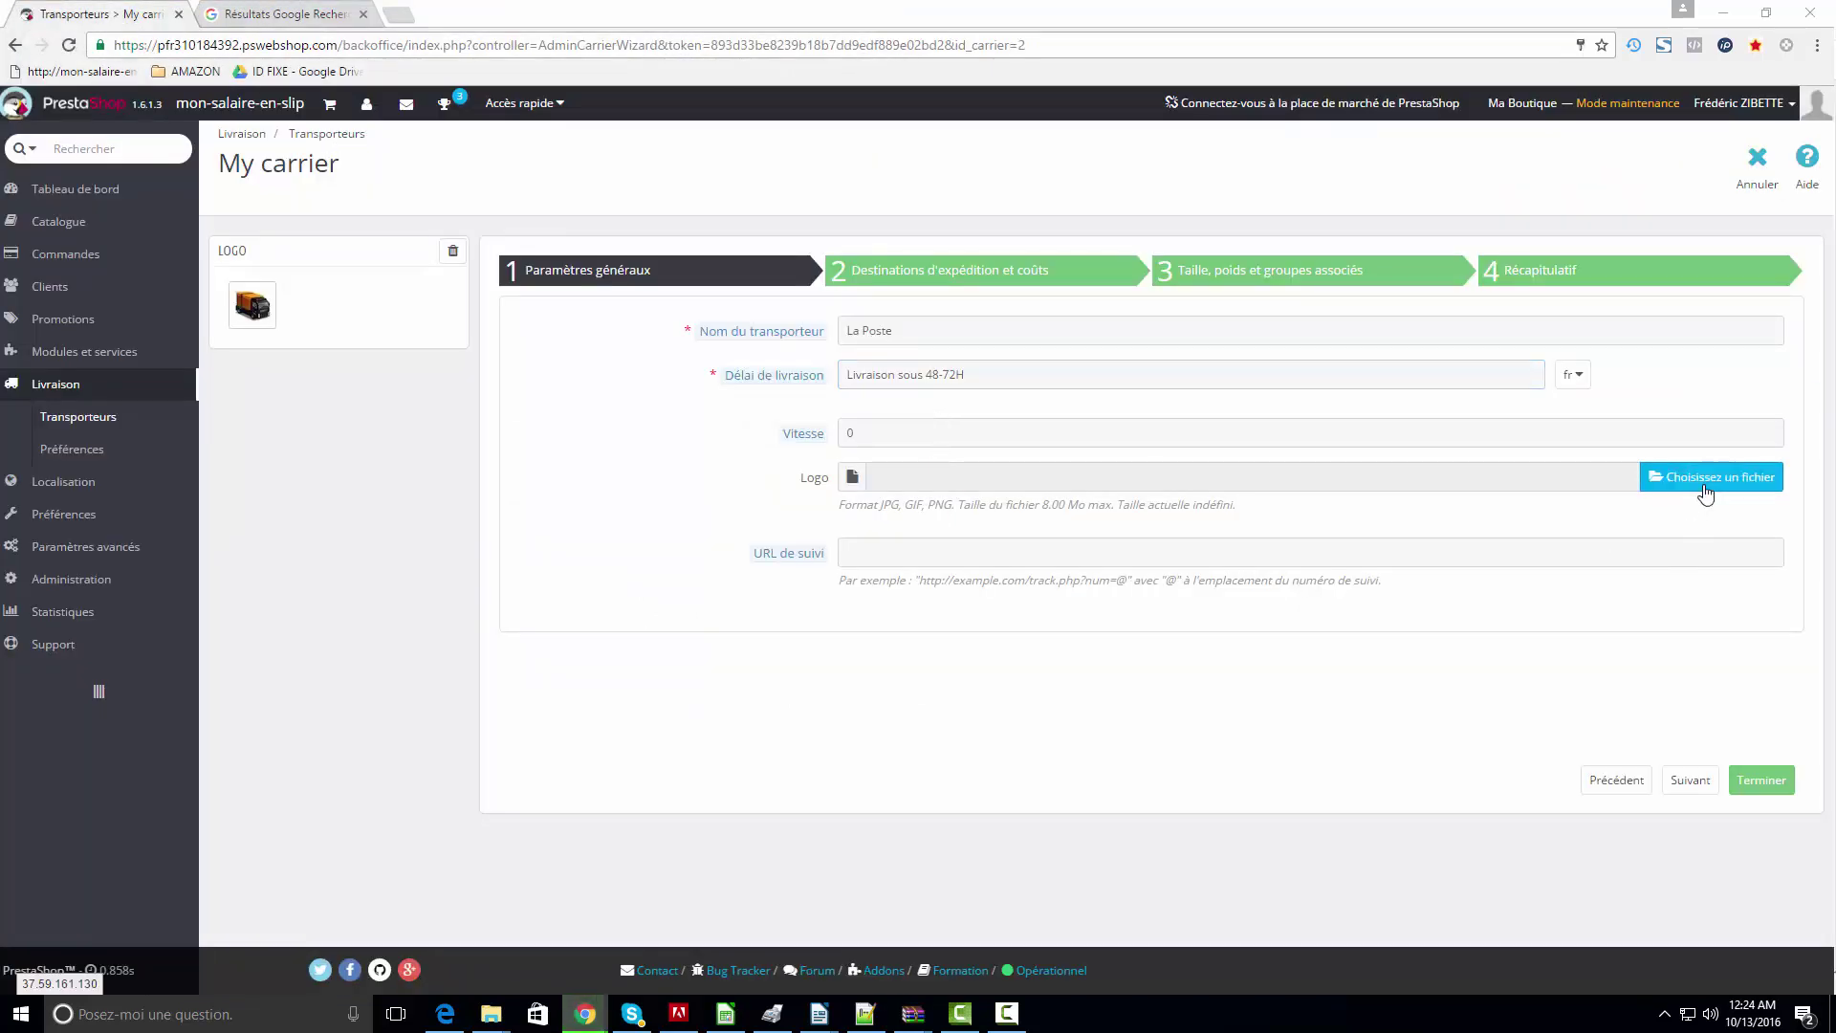
double_click(328, 300)
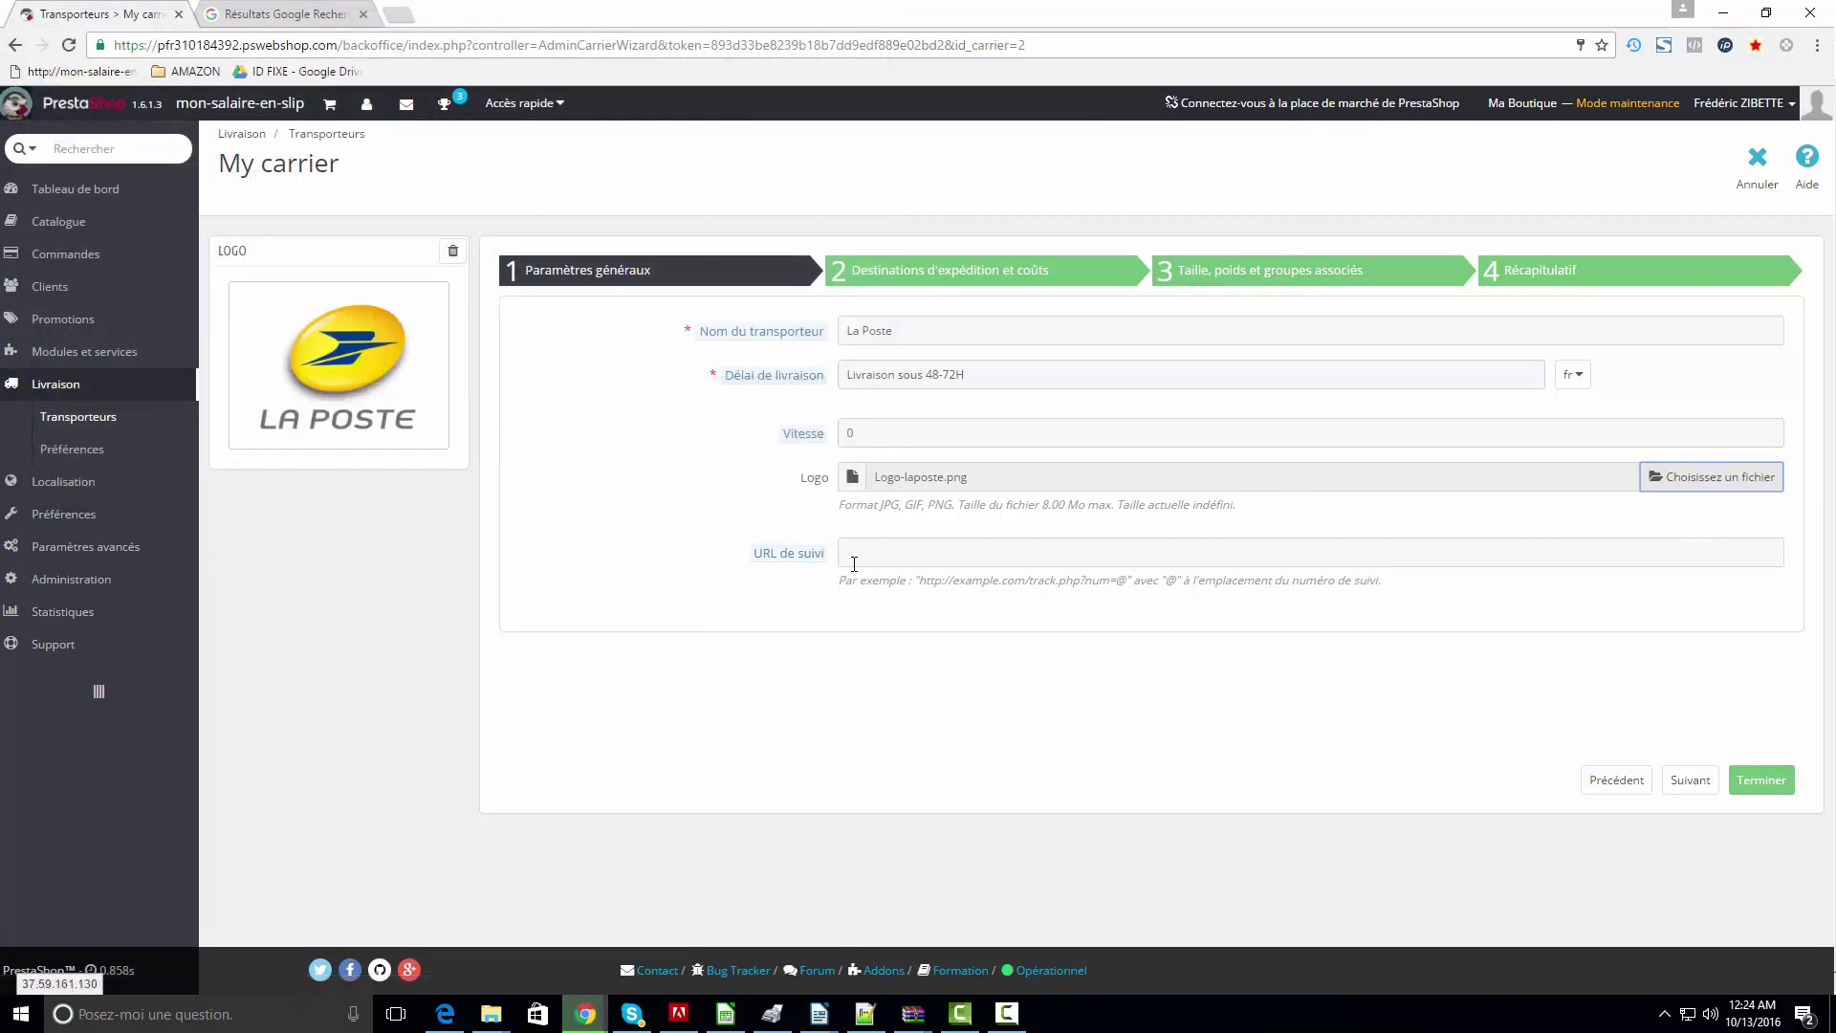
- In the shipping destinations and costs, bill according to total price and set the tax to "Aucune taxe"
click(972, 270)
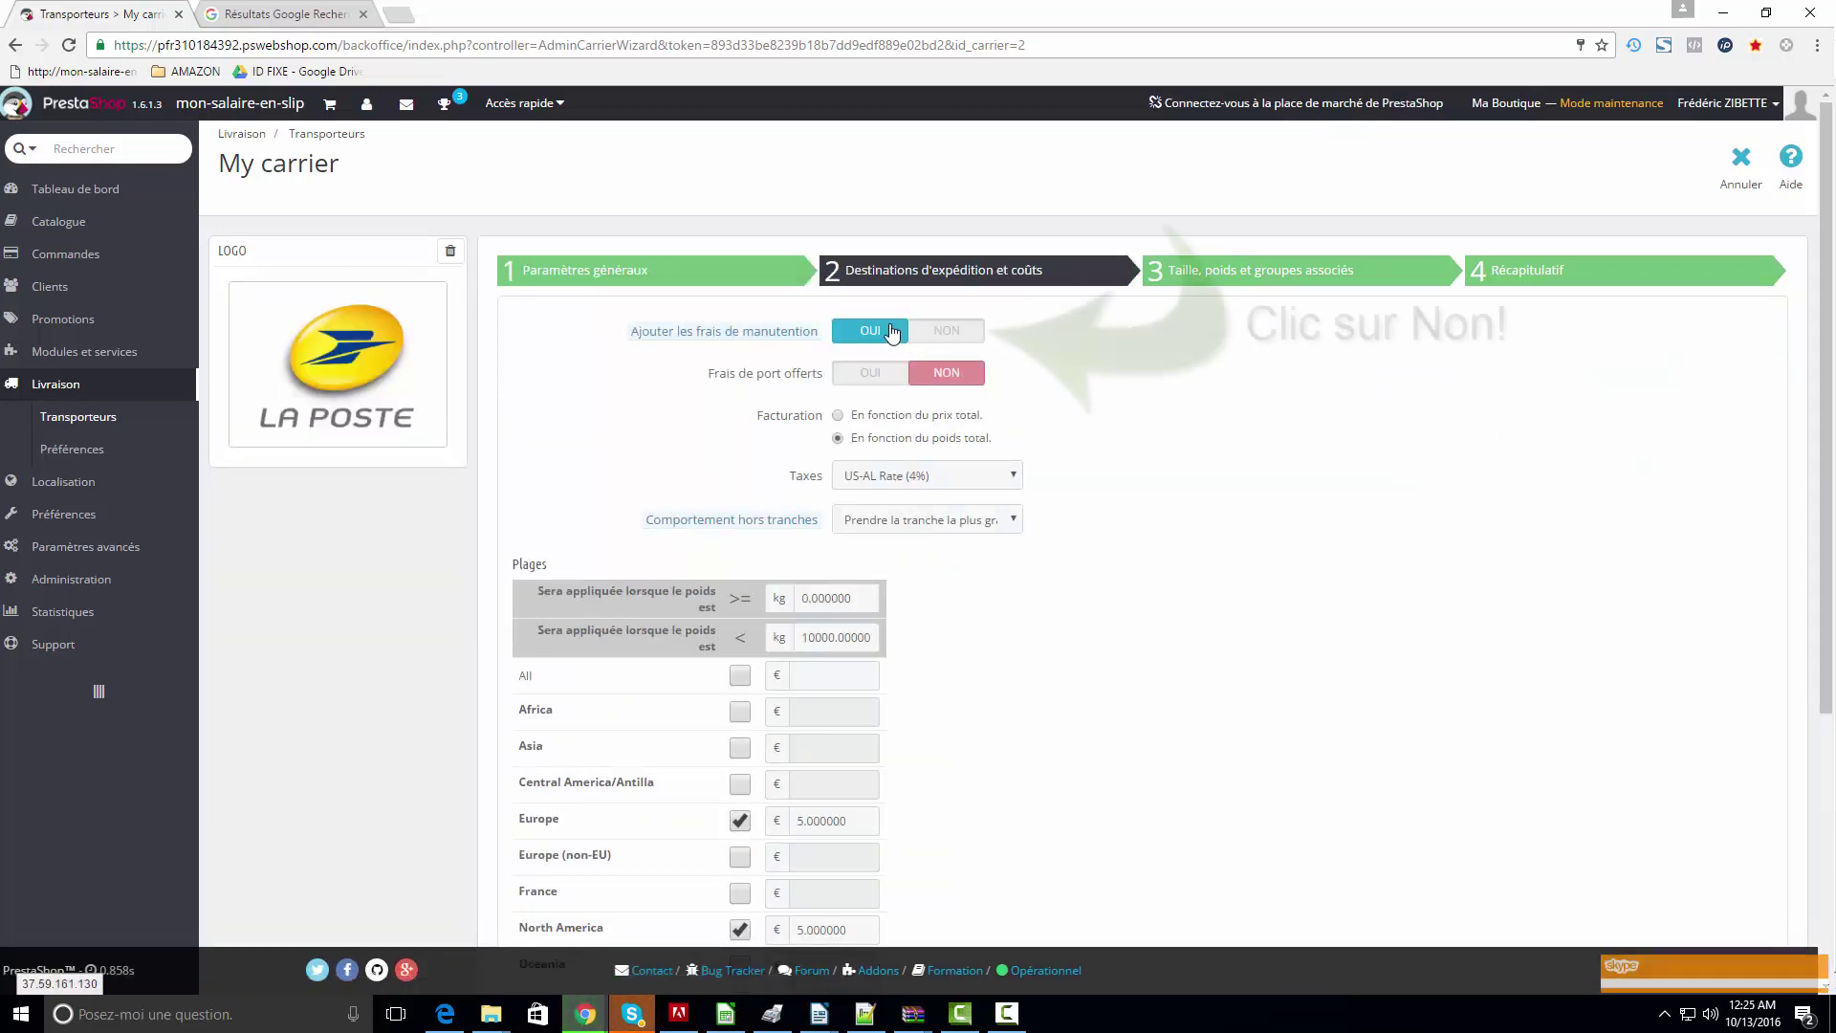
mouse_move(756, 339)
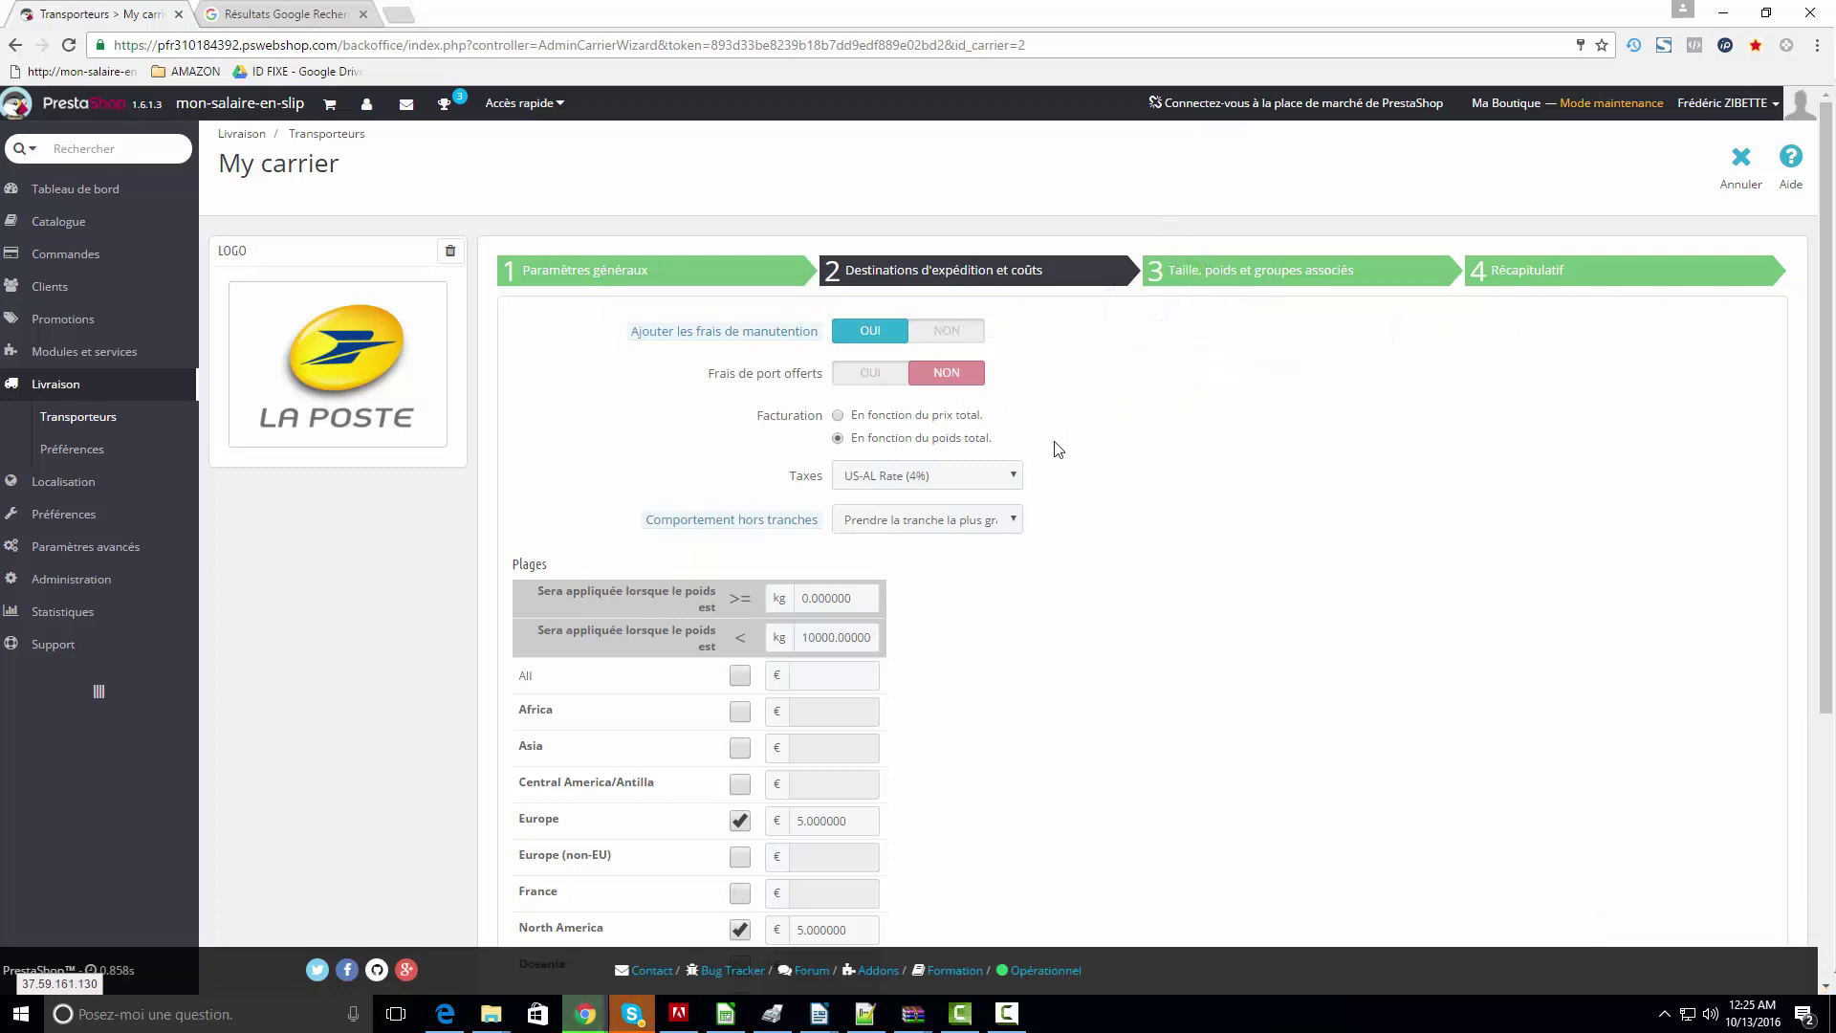
click(839, 416)
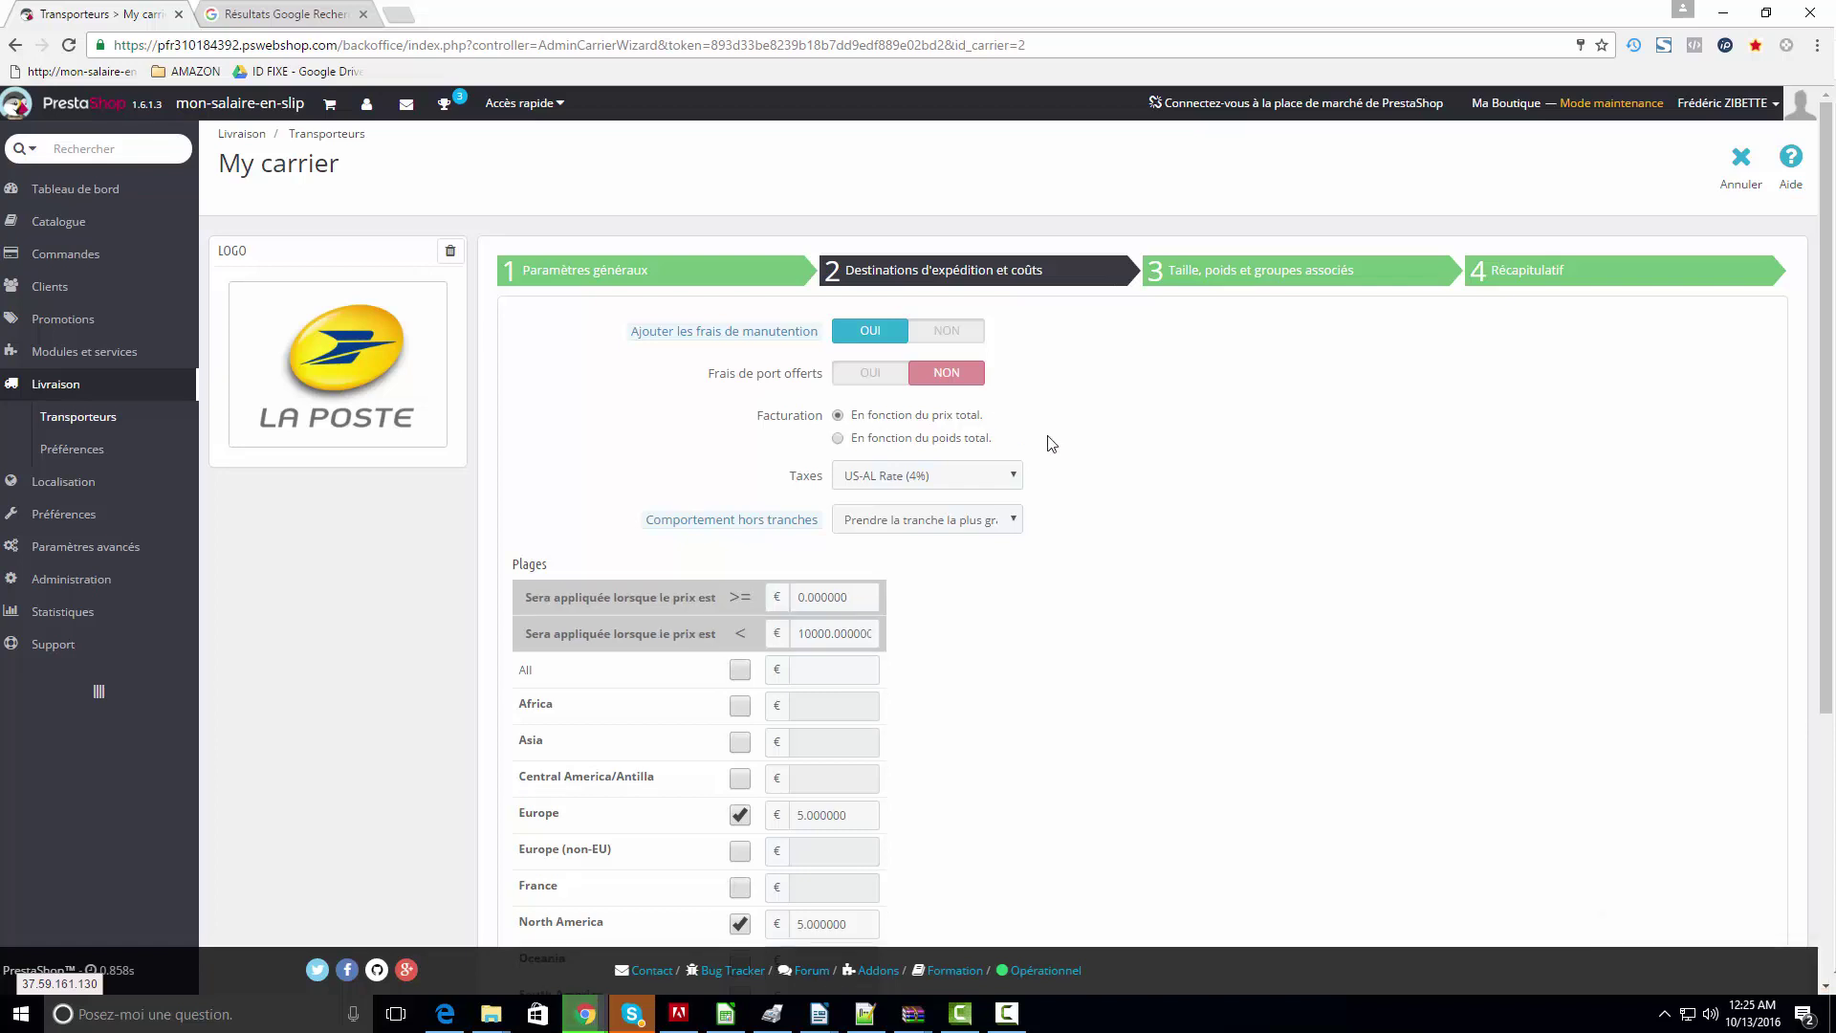
click(1011, 480)
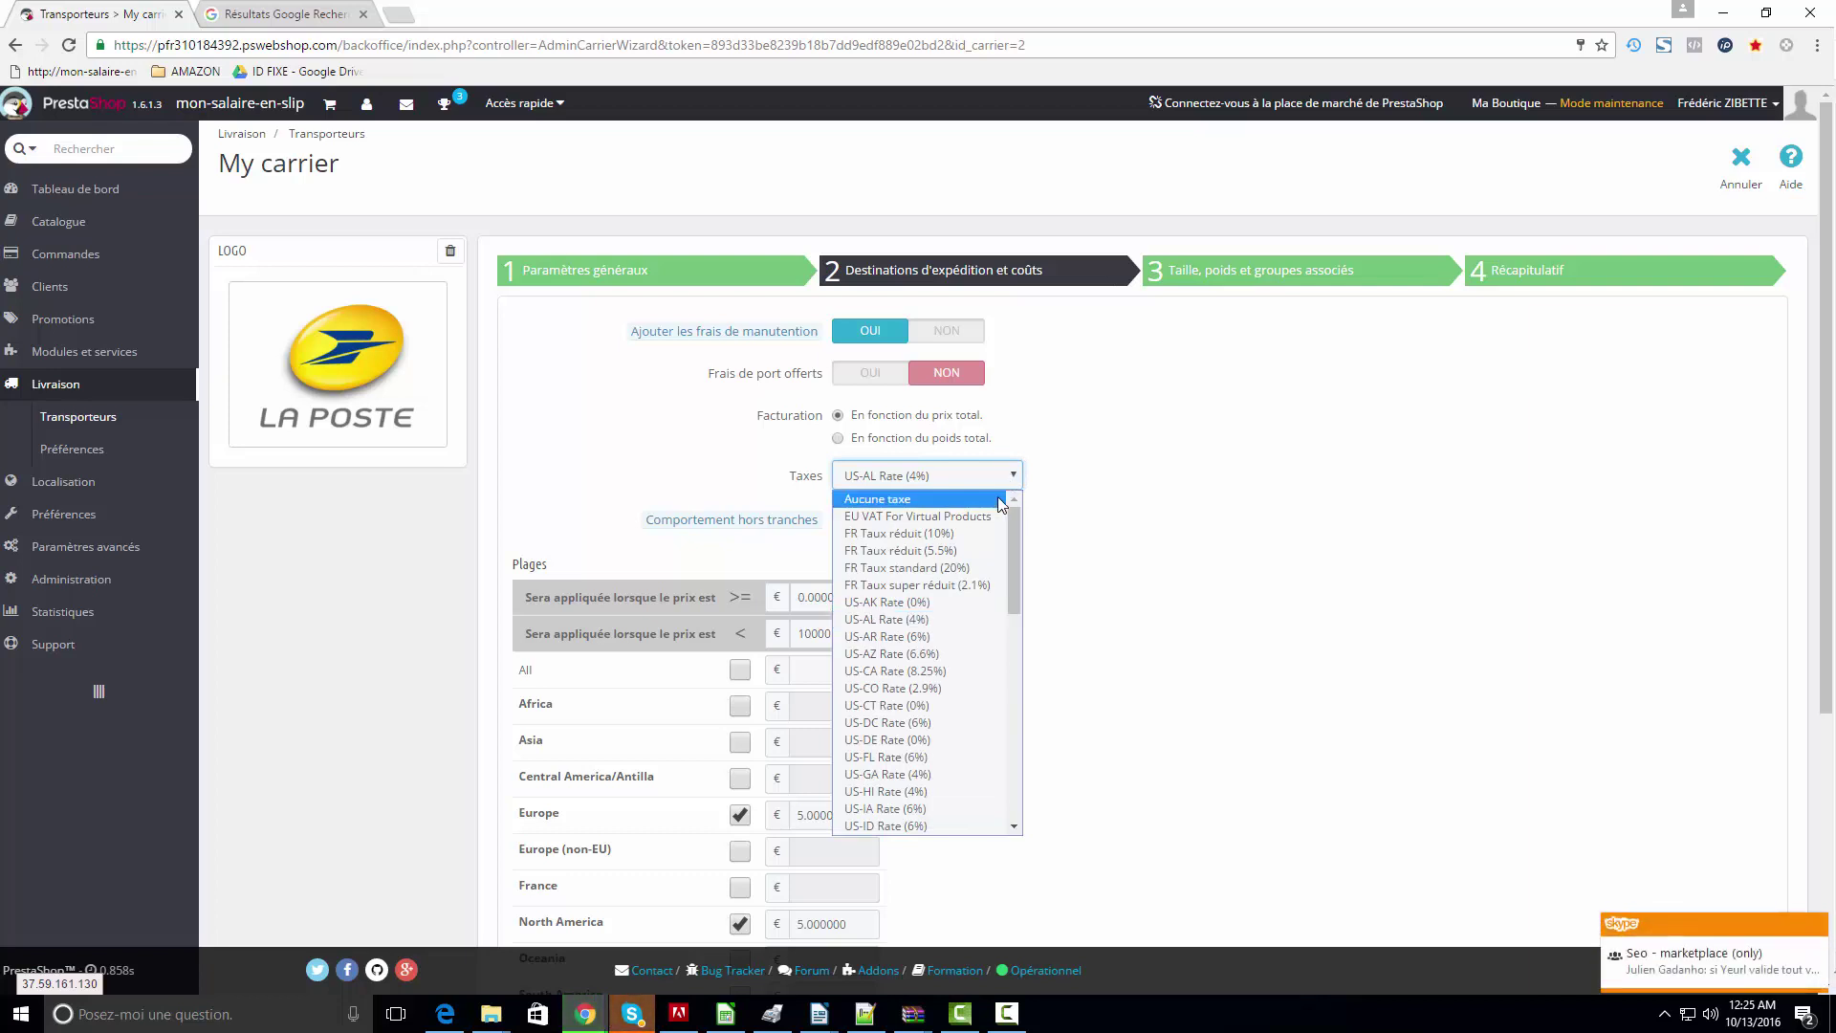
click(1001, 504)
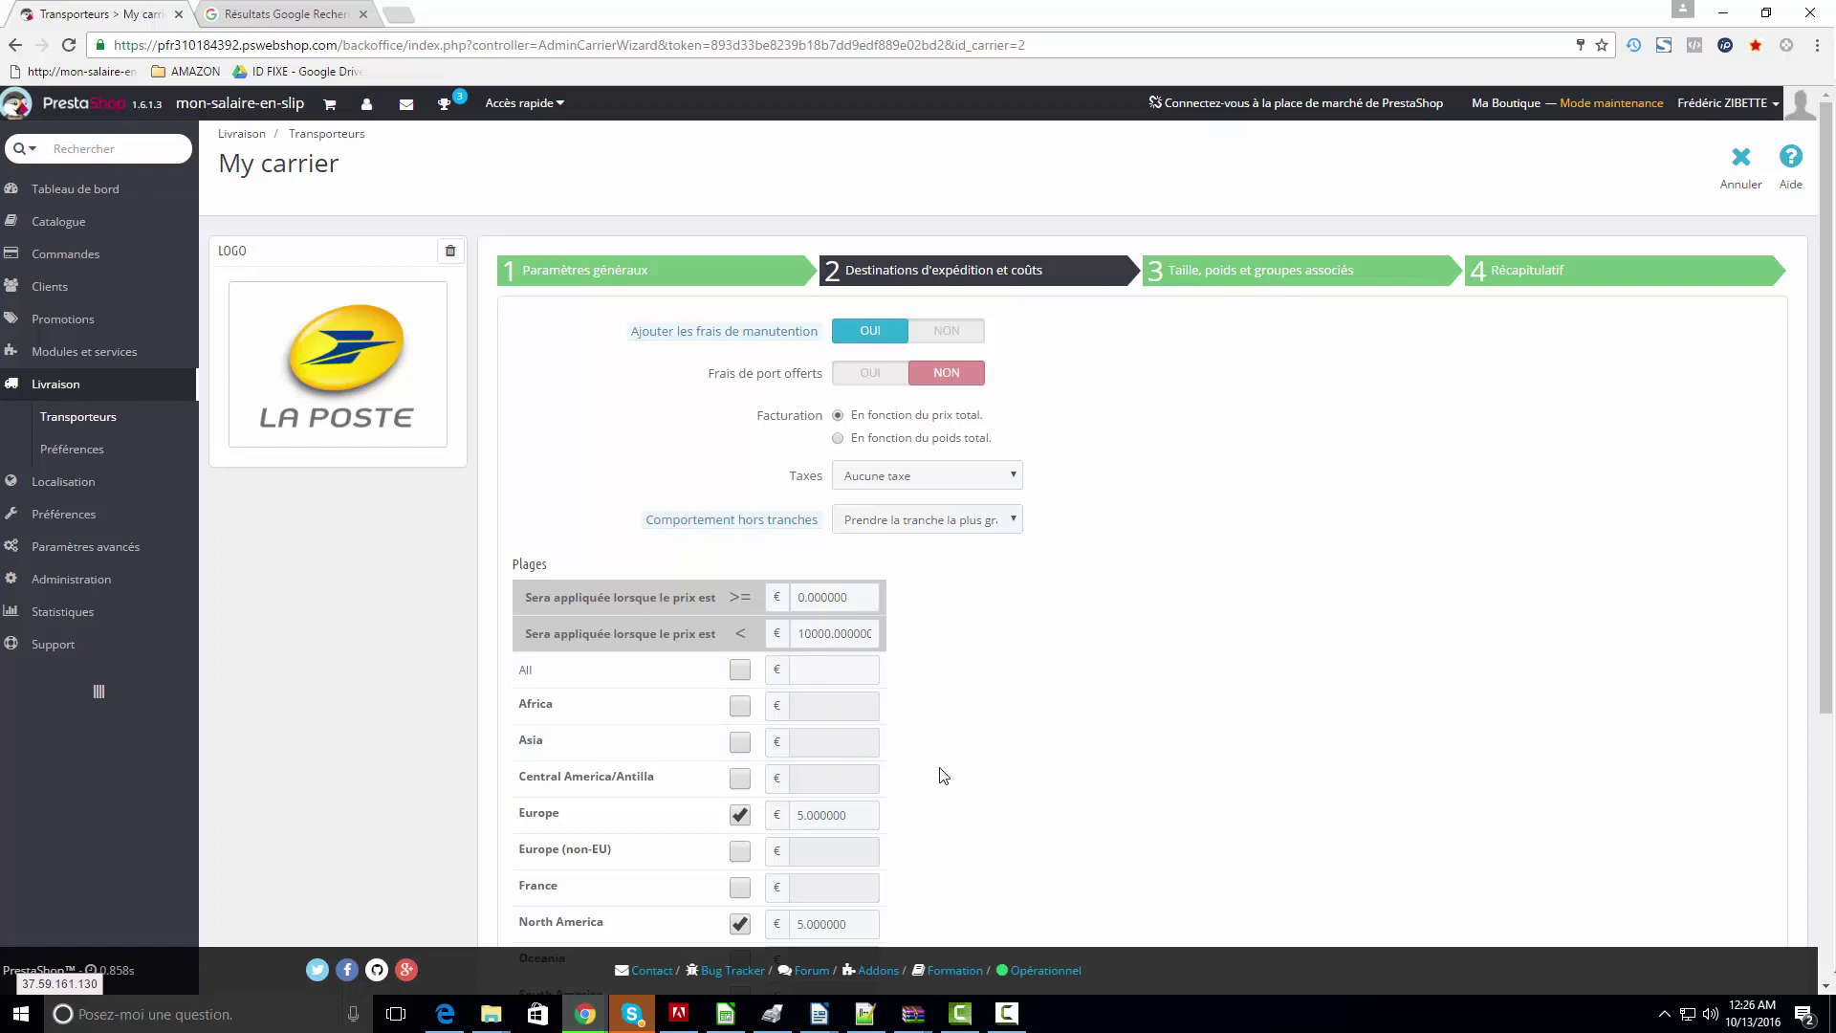
- Enable the France zone with a shipping cost of 7.9 € and set the Europe zone's cost to 9.9 €
scroll(918, 760, down, 1)
scroll(865, 720, down, 2)
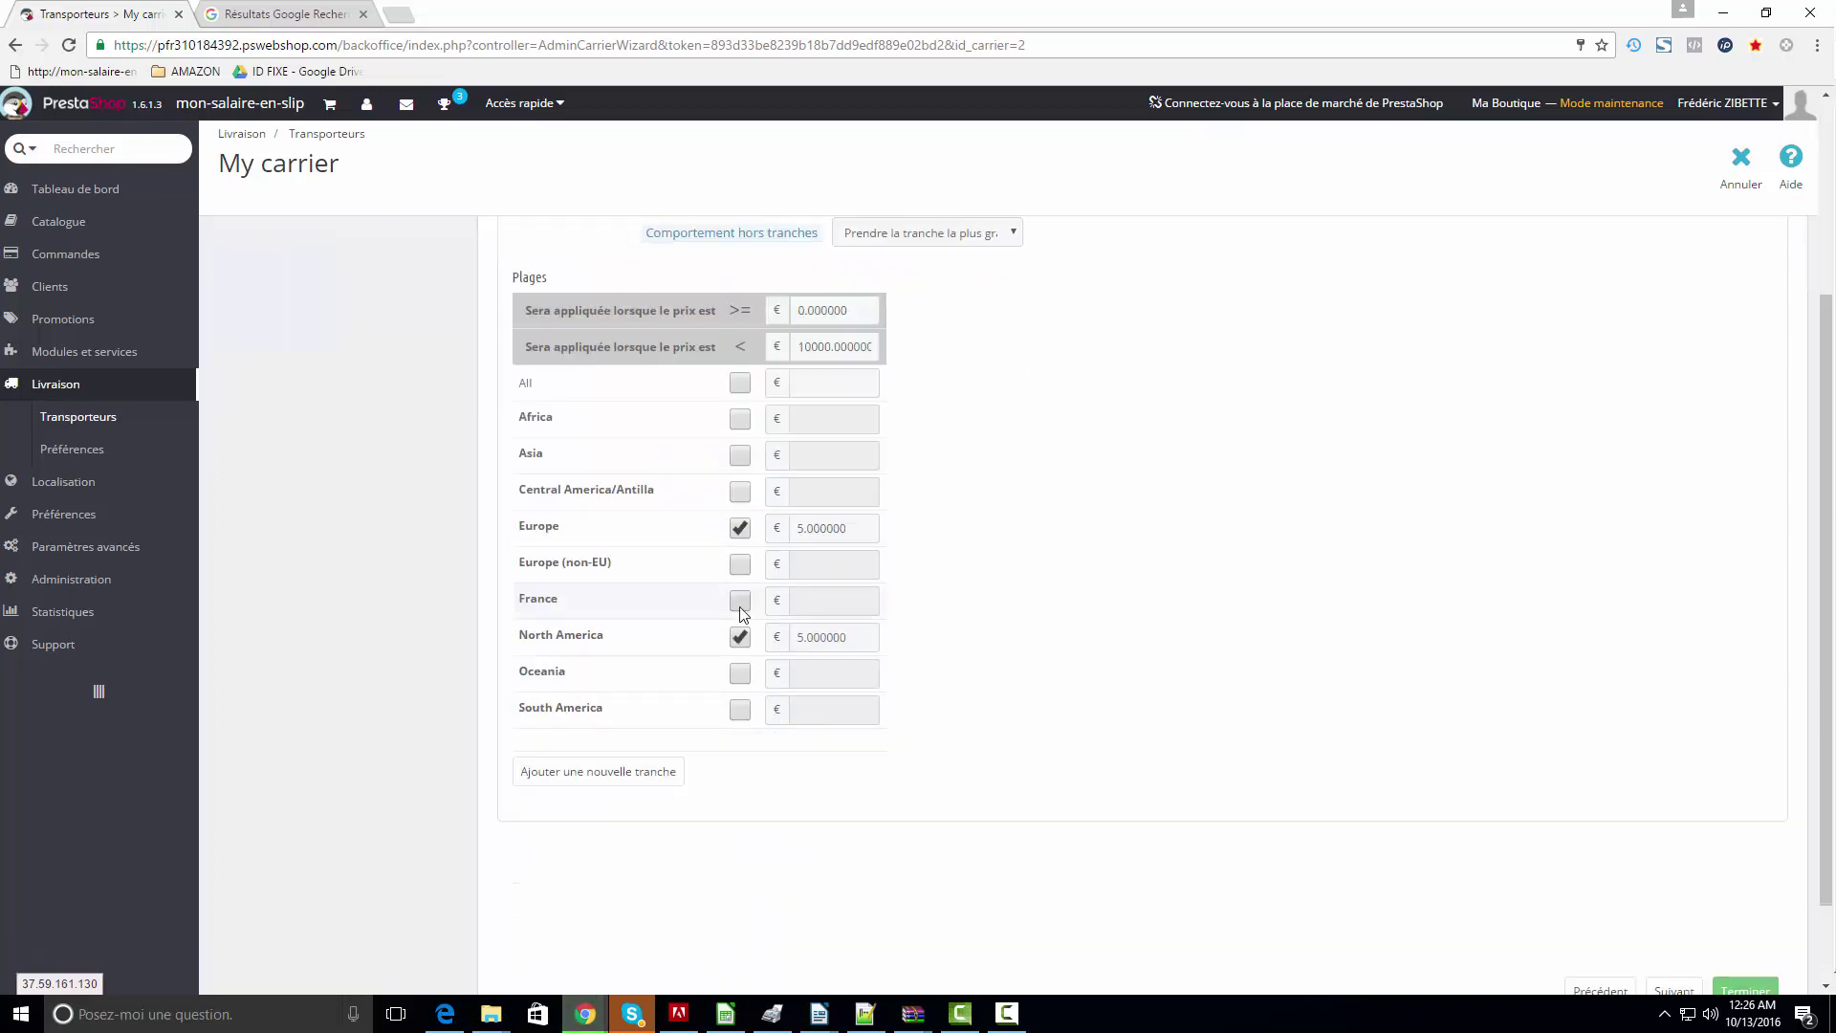
click(740, 599)
click(836, 599)
text(7.9)
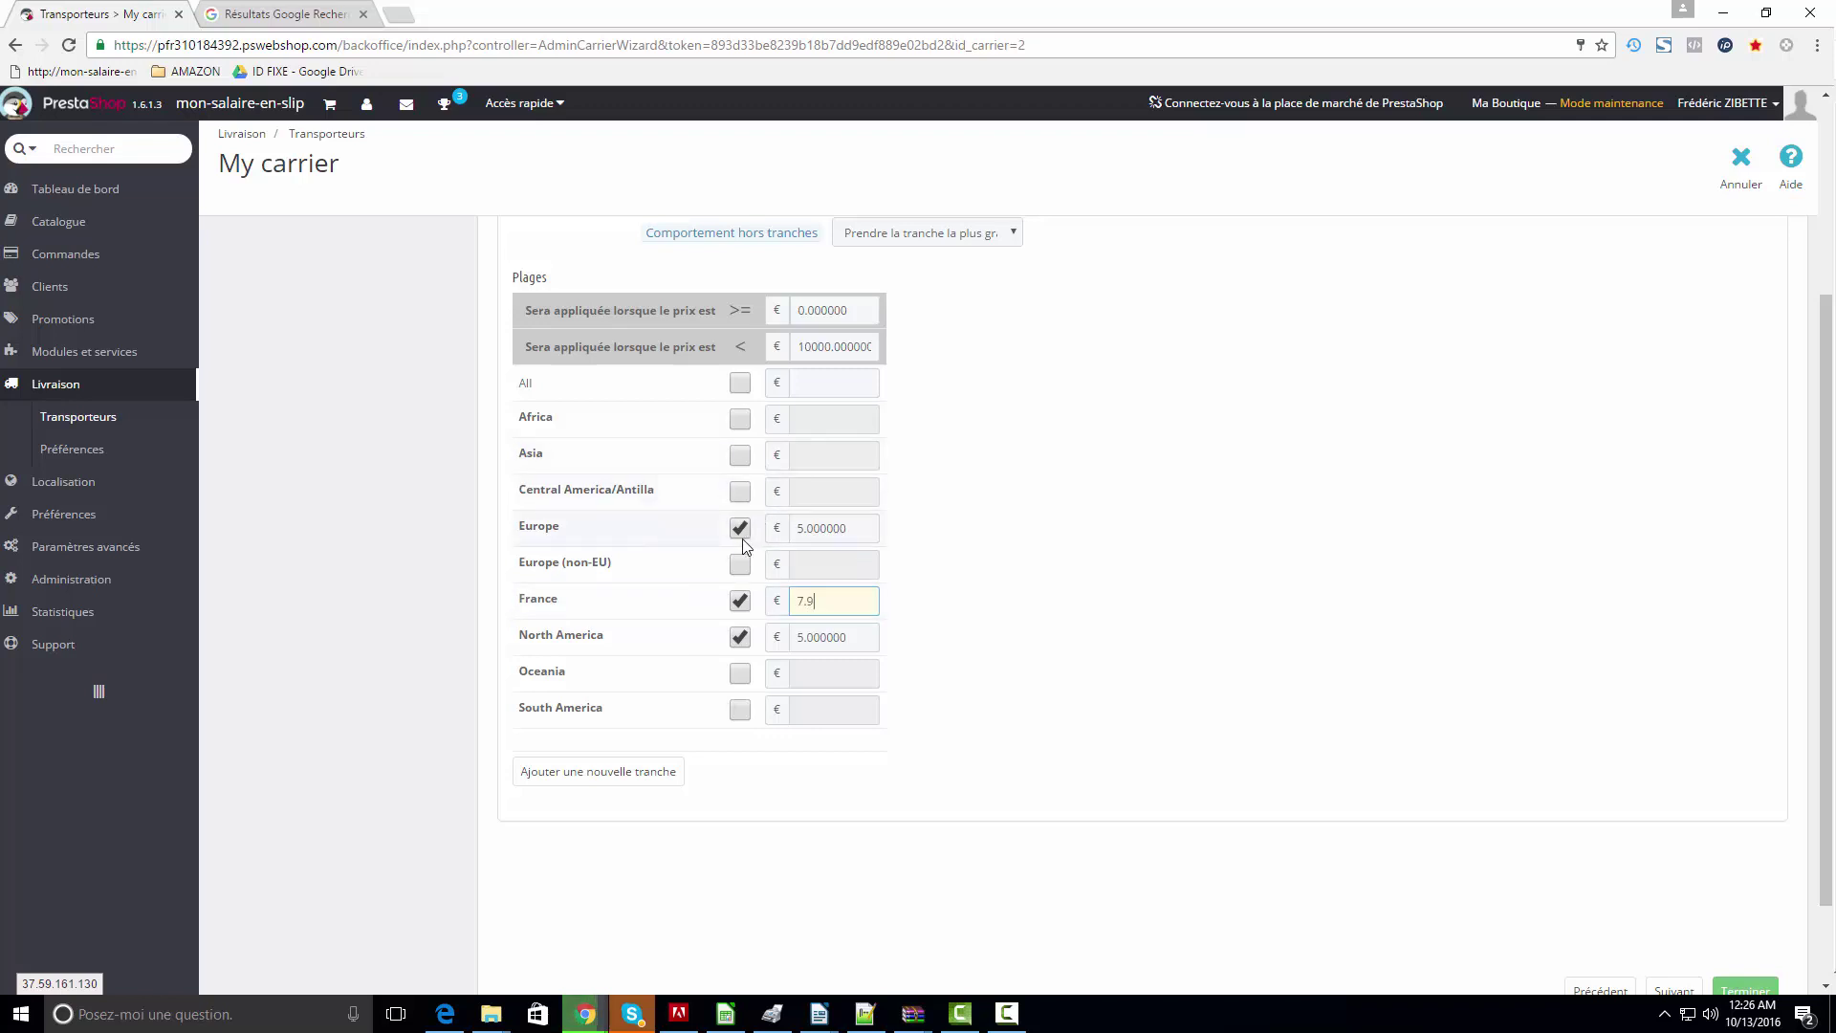
drag(806, 529, 799, 529)
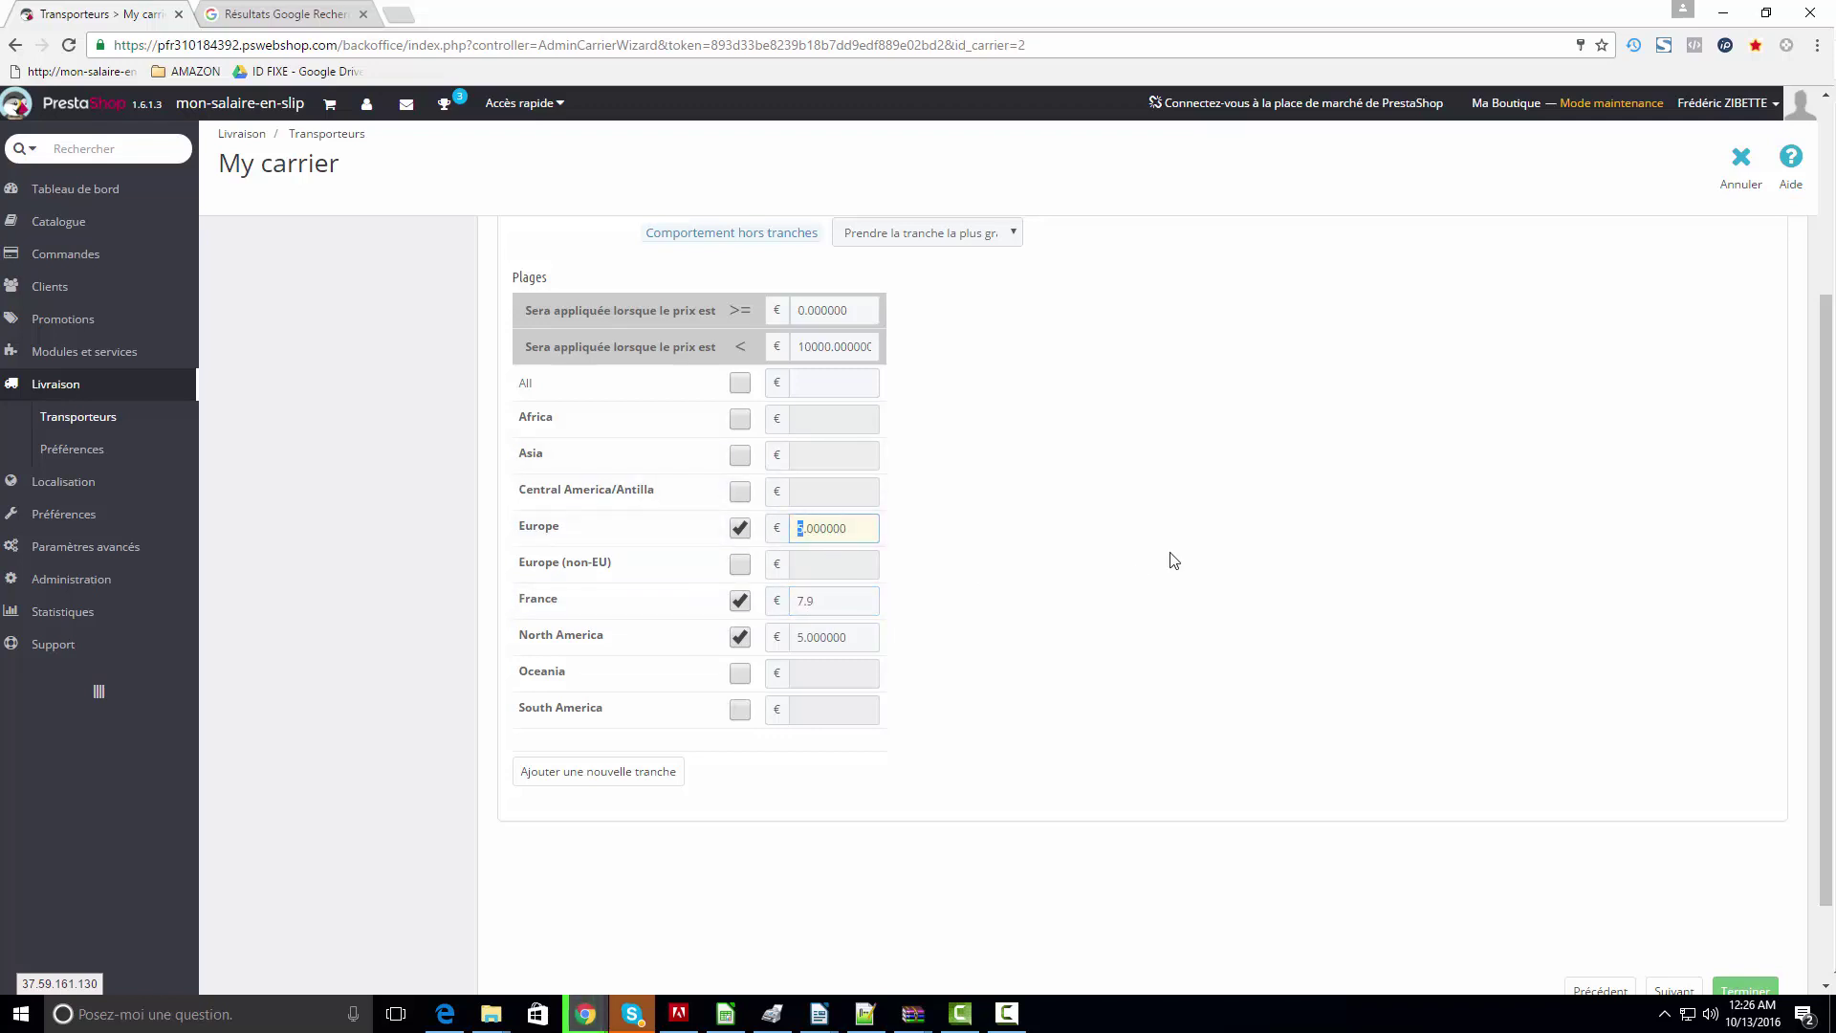
text(9.9)
double_click(840, 528)
click(865, 605)
click(1042, 547)
click(808, 601)
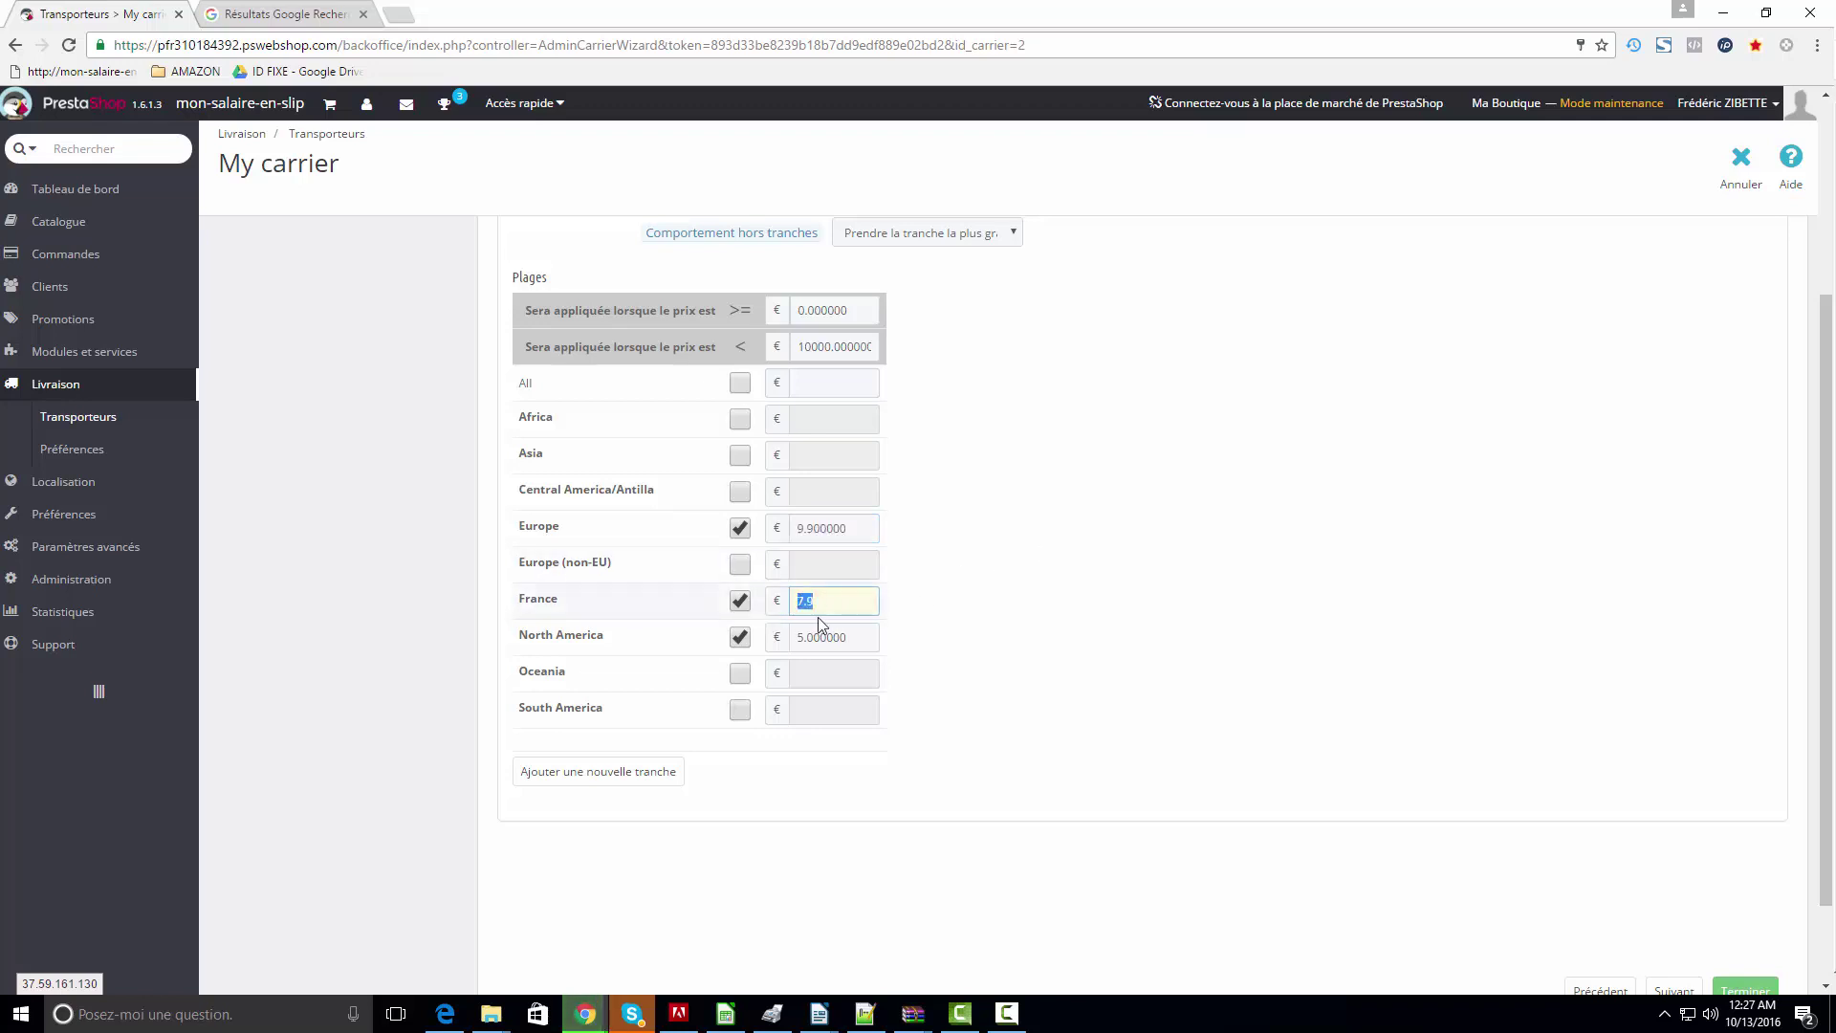
click(1021, 572)
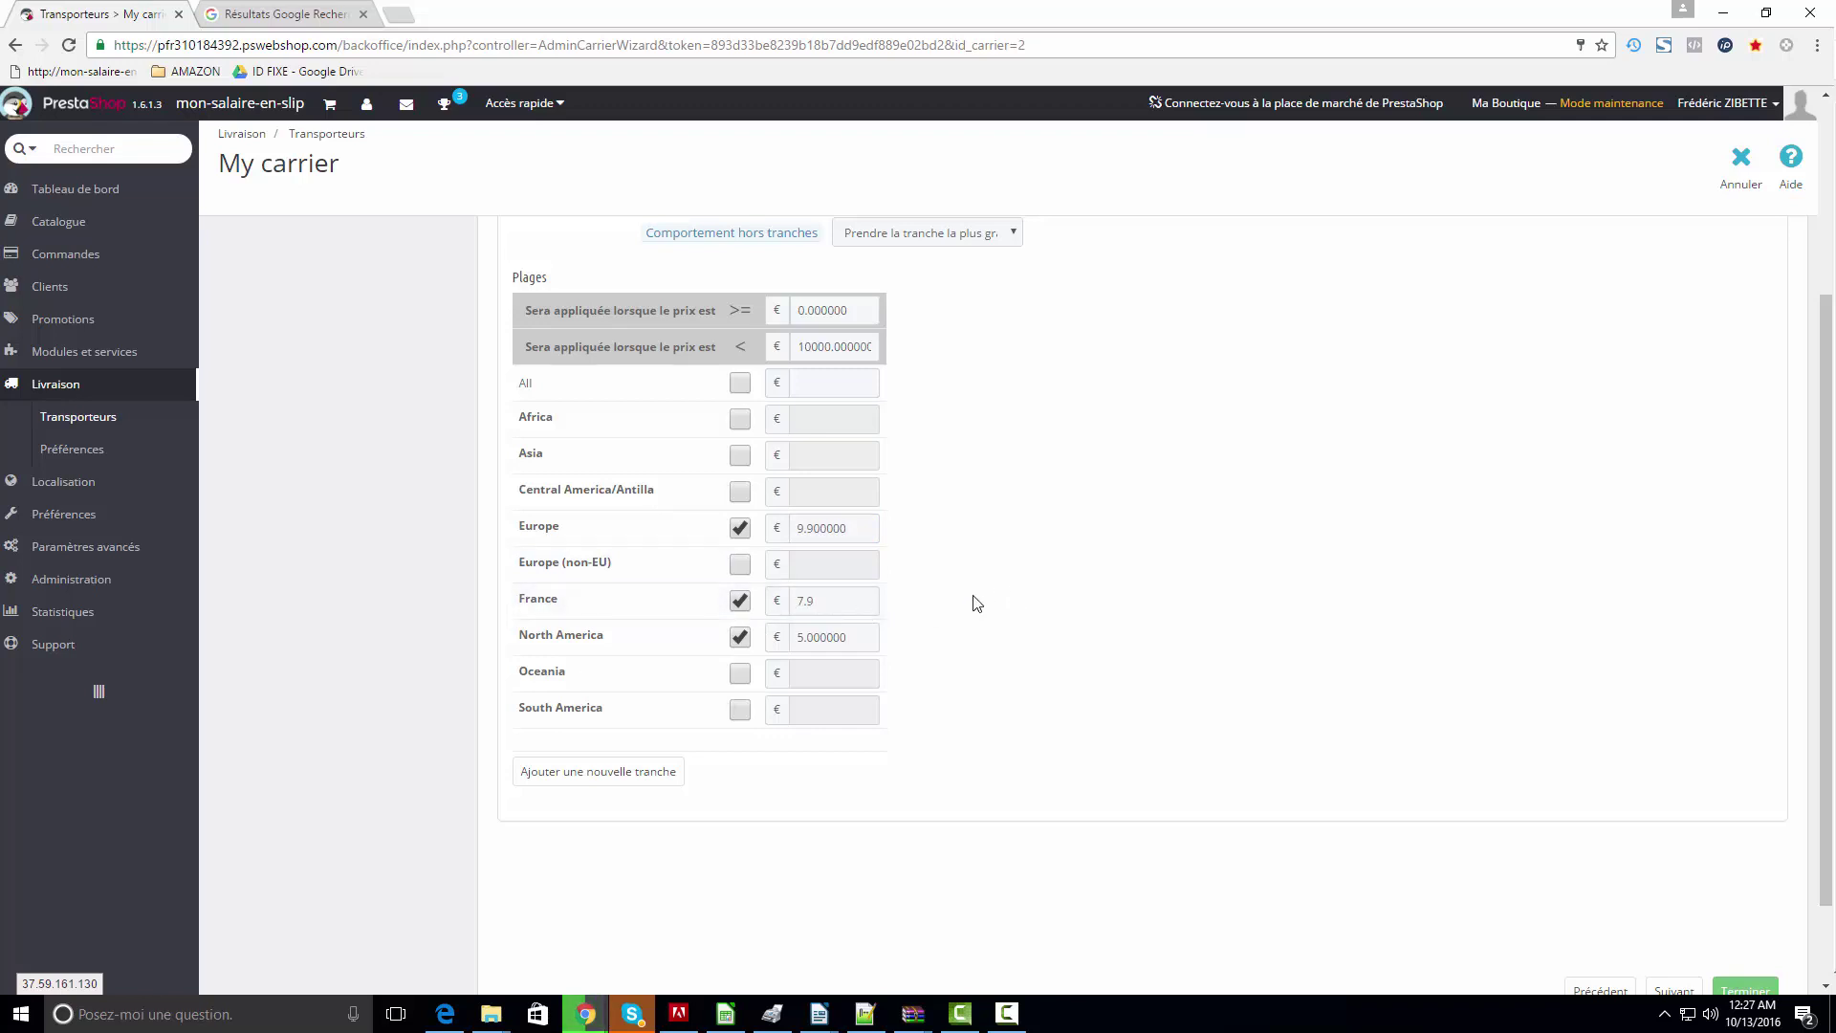
double_click(841, 602)
click(925, 570)
drag(824, 602, 796, 603)
click(997, 592)
- Review the carrier's package size, weight and group access settings, and check the zones in the summary
scroll(1167, 627, up, 3)
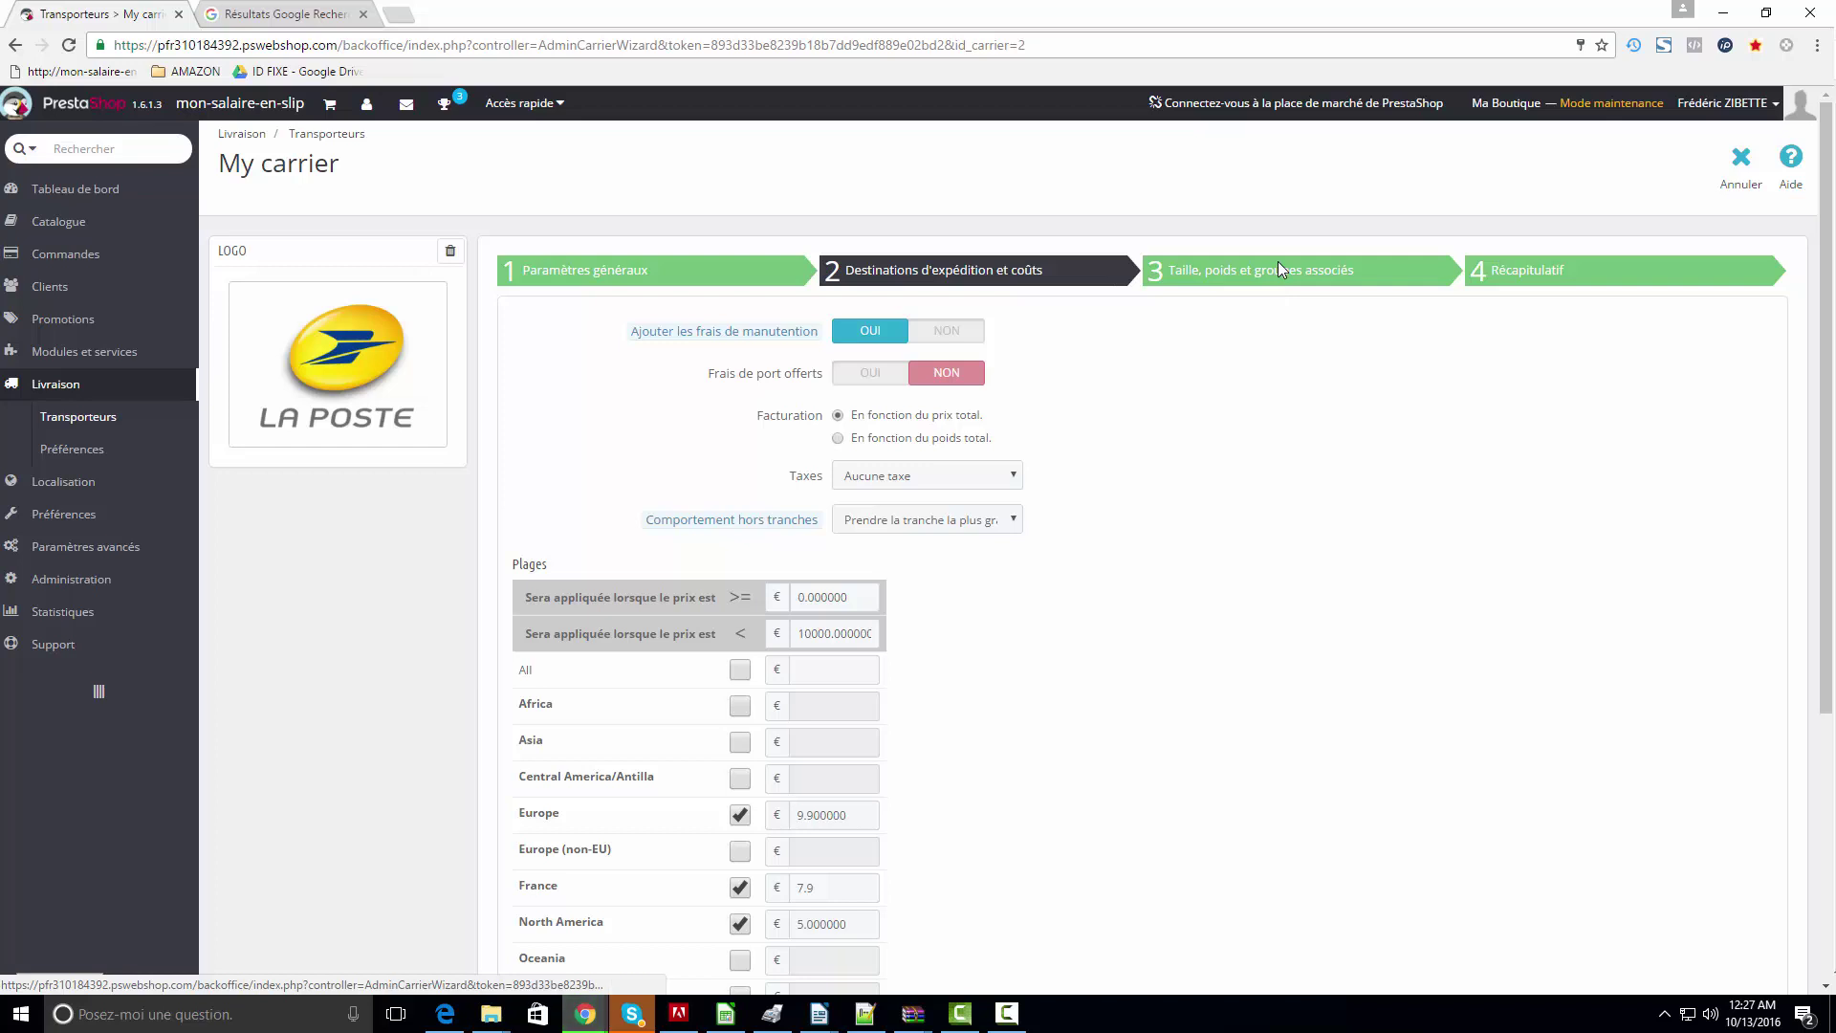
click(1282, 311)
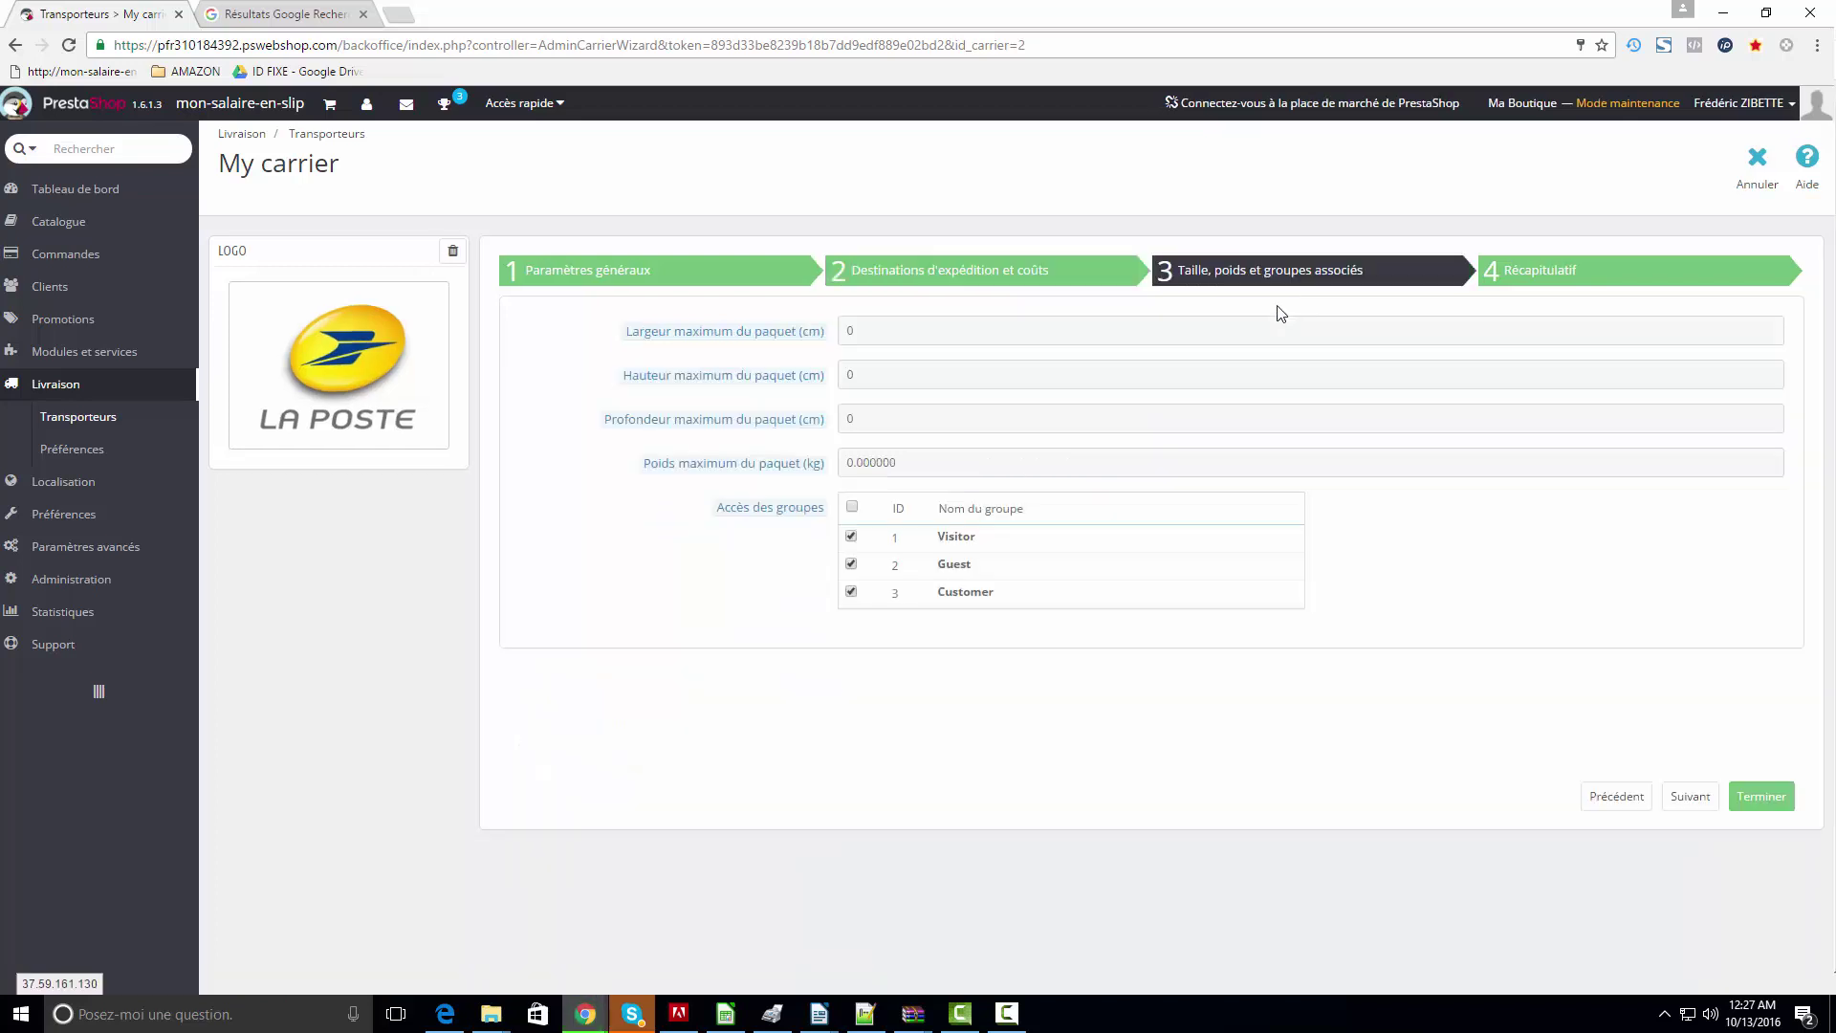
click(1556, 283)
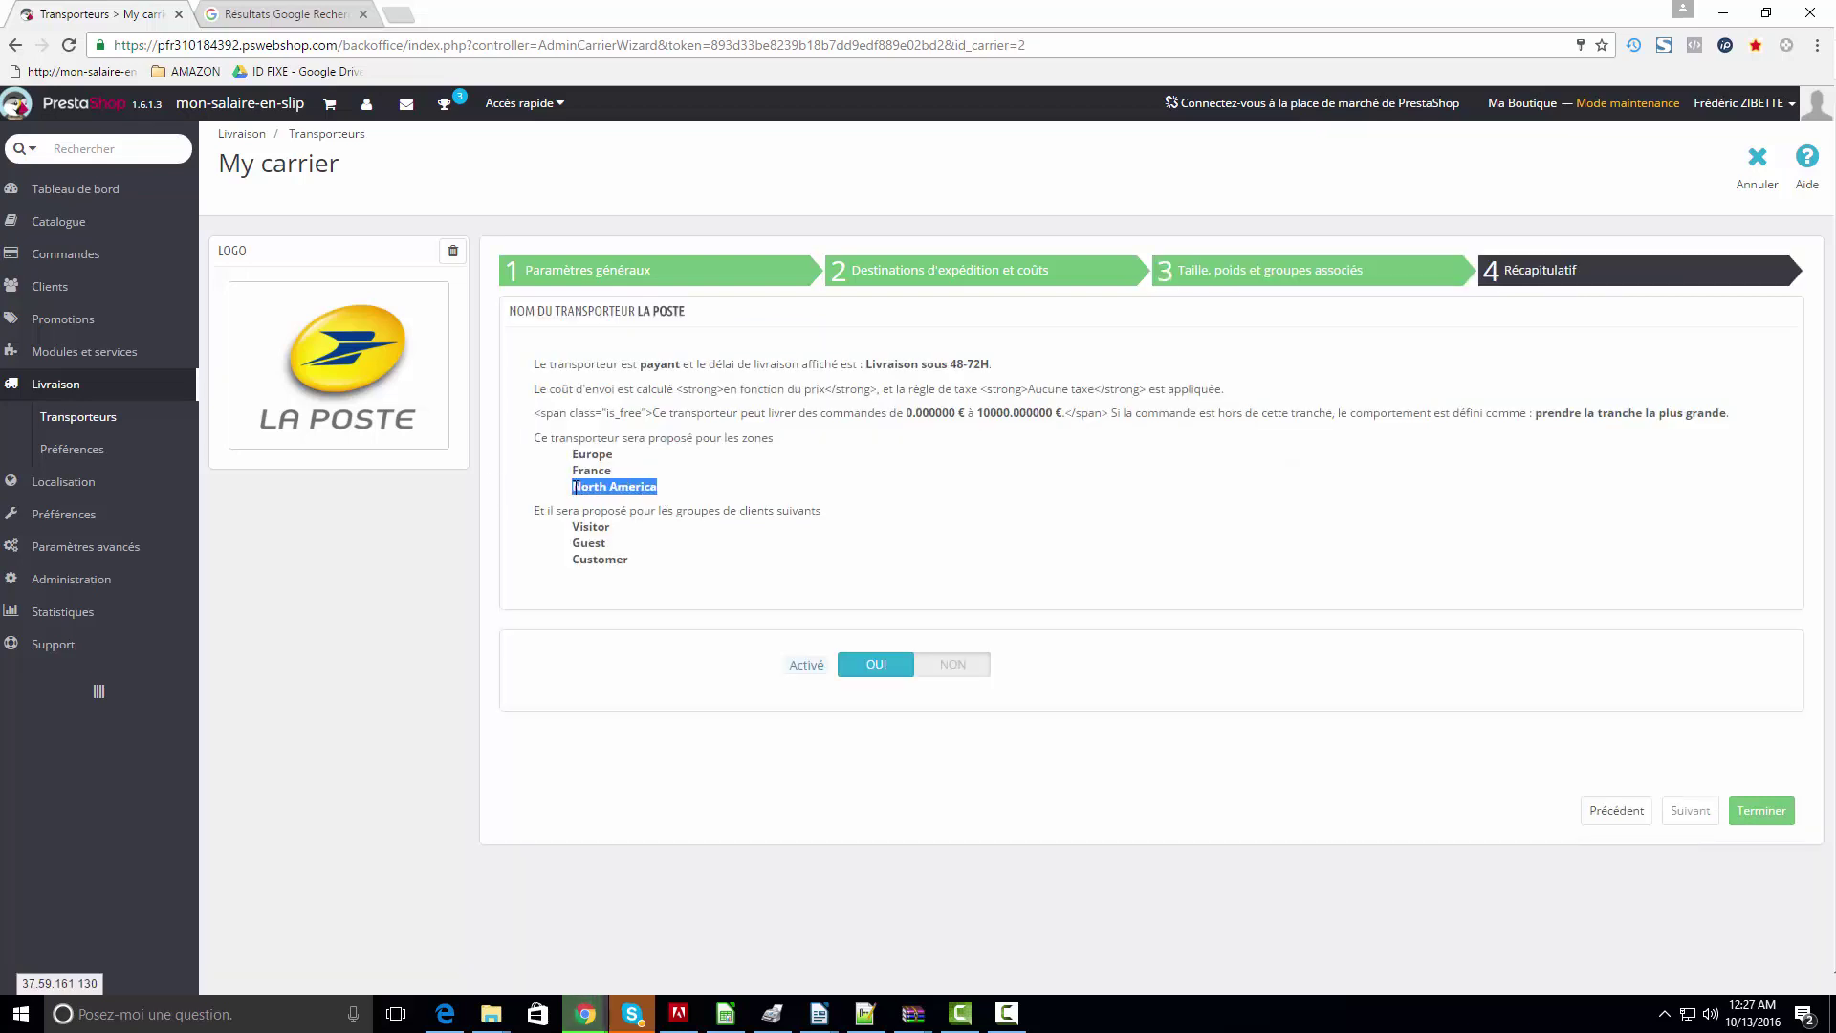
- Disable the North America zone in the carrier's shipping destinations and finish the carrier setup from the summary
click(994, 274)
scroll(1070, 602, down, 3)
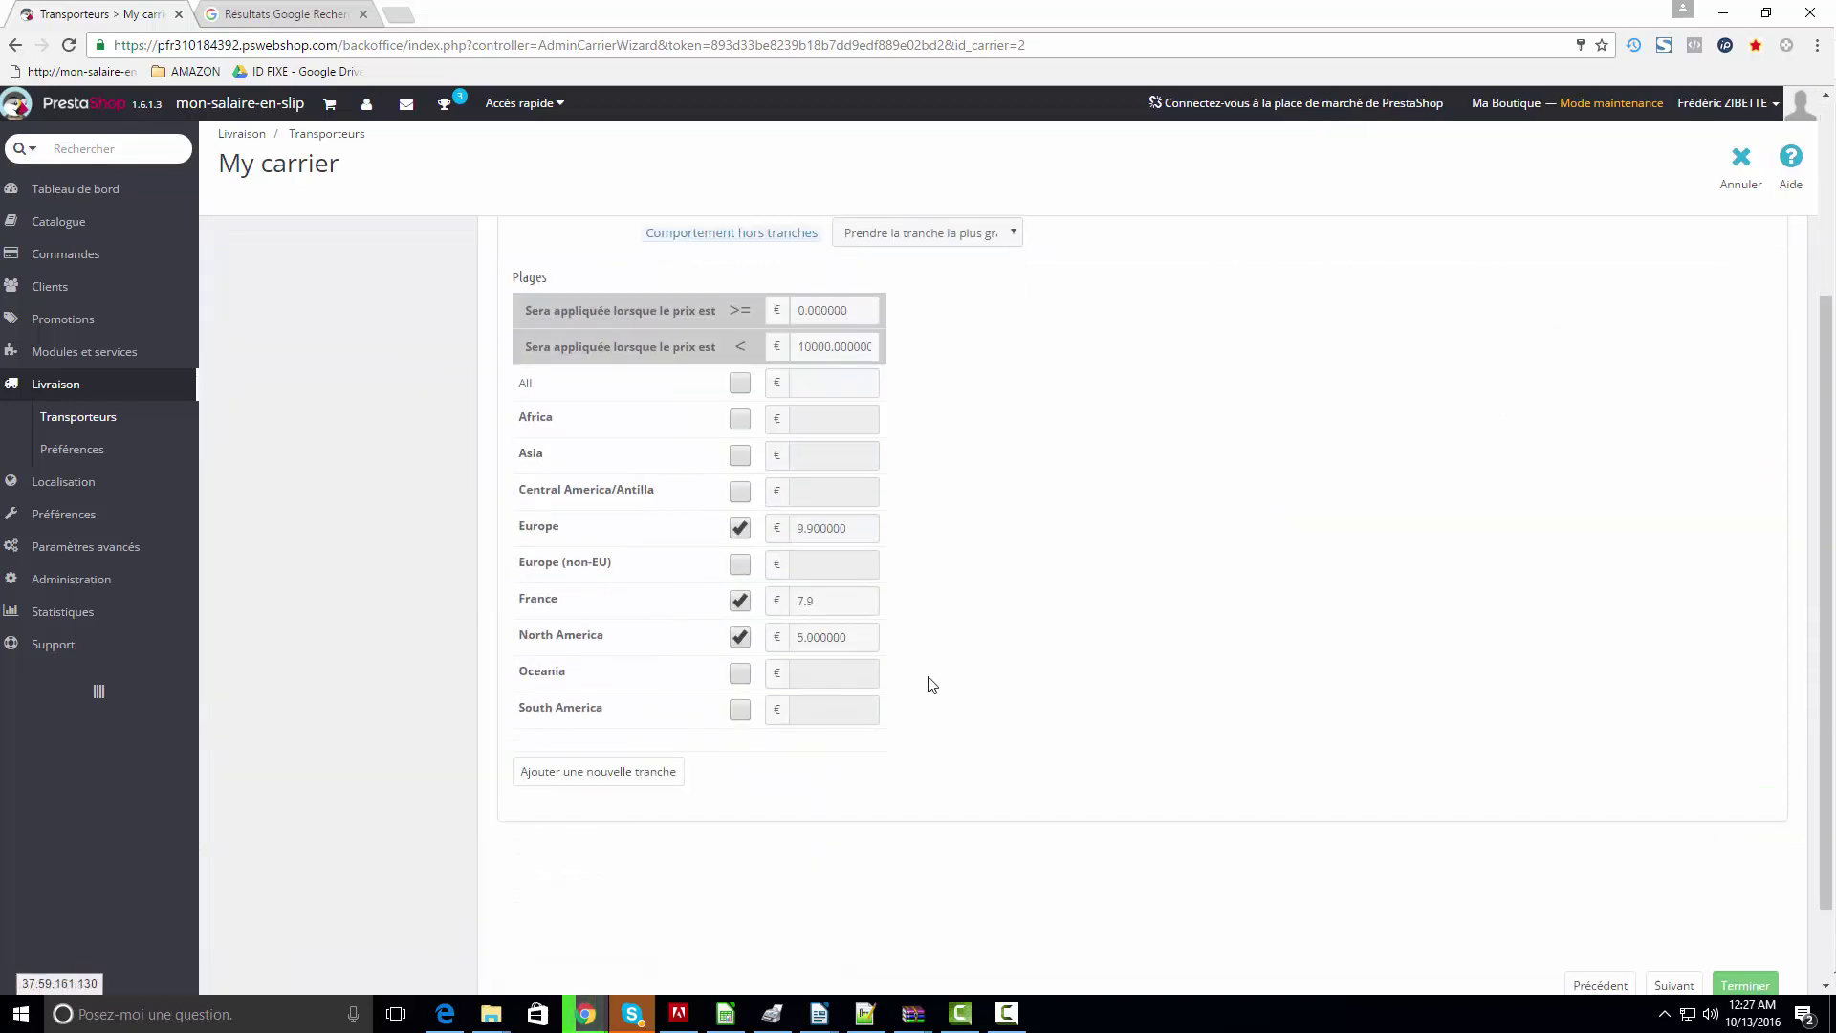
click(739, 637)
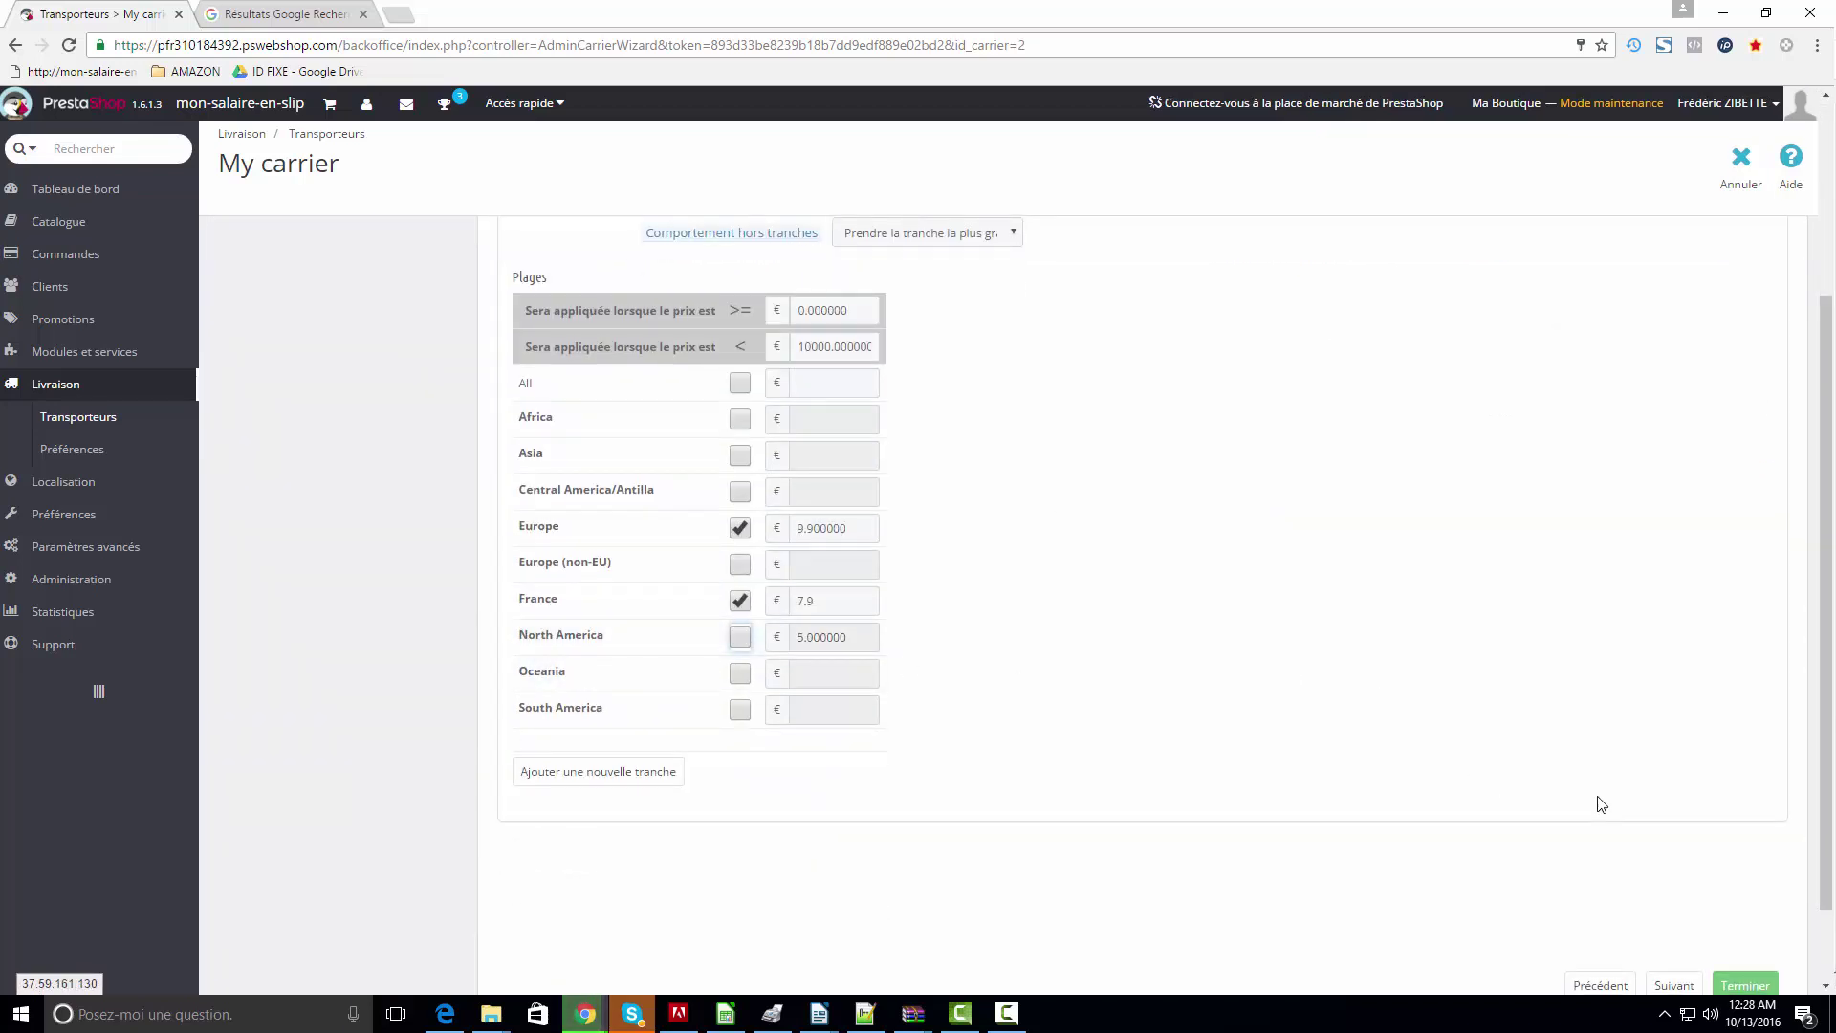
scroll(1597, 801, up, 3)
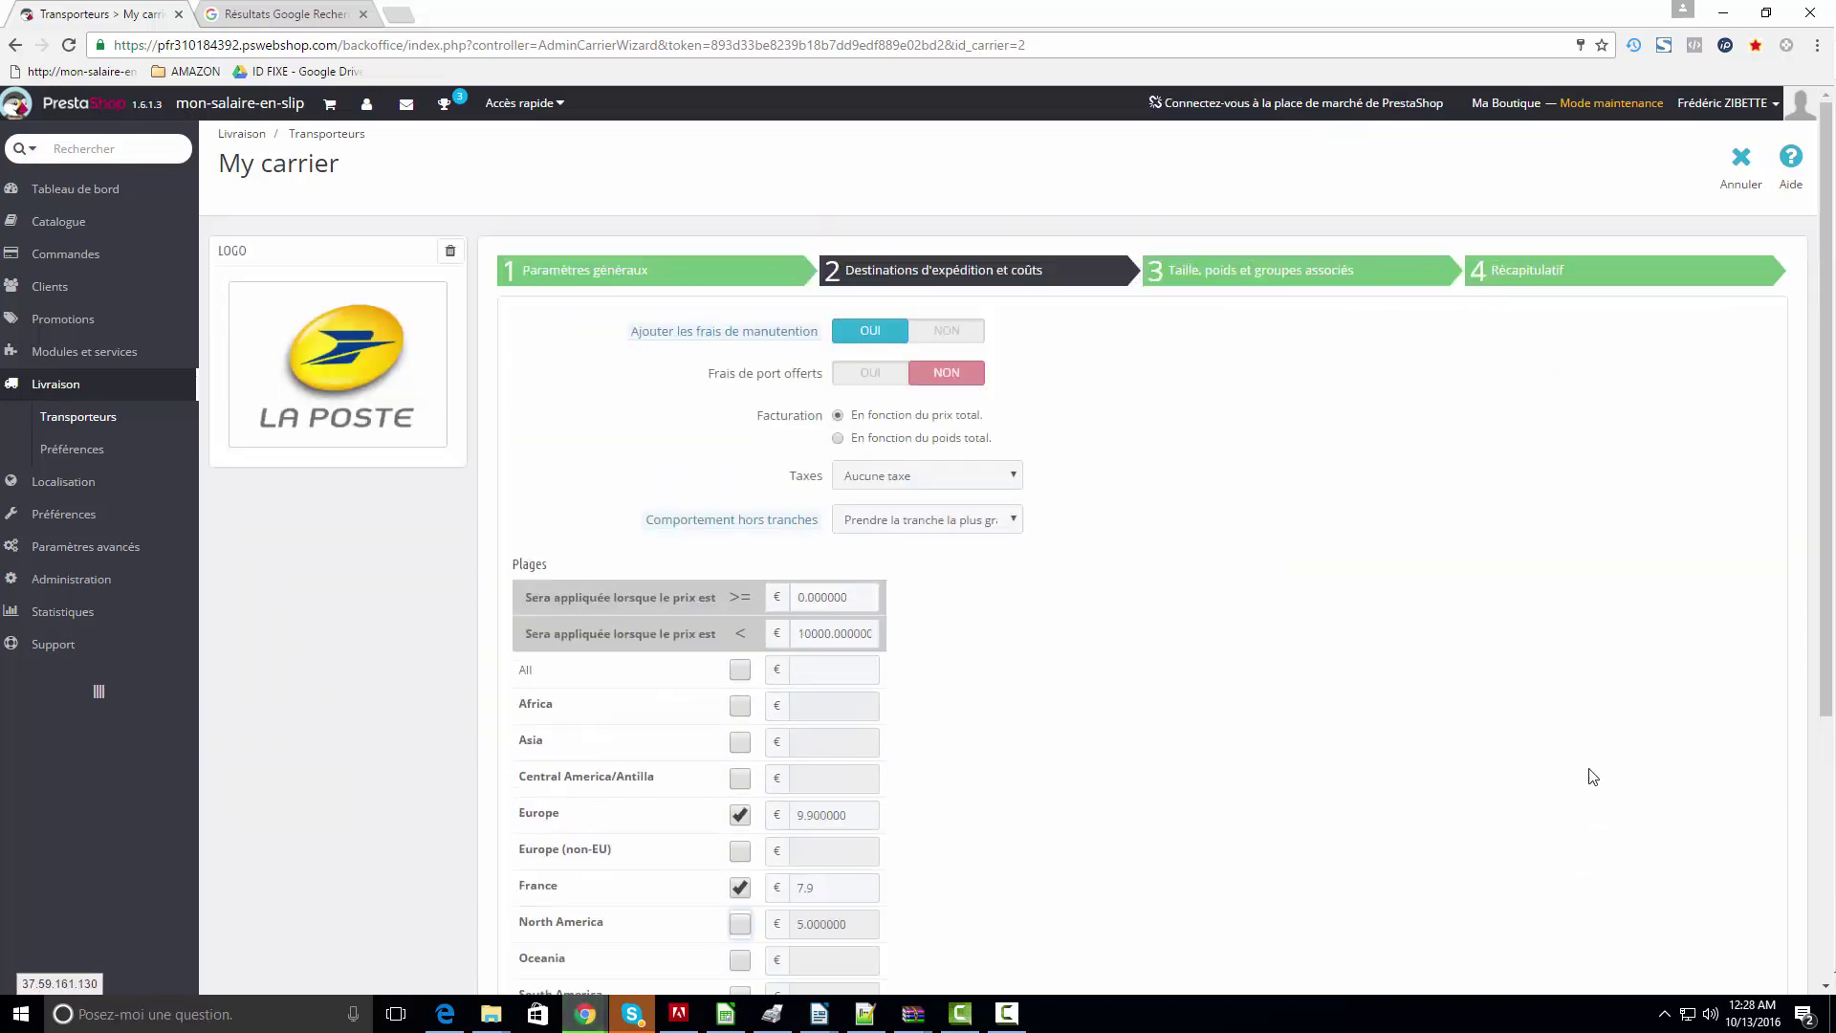
click(1542, 269)
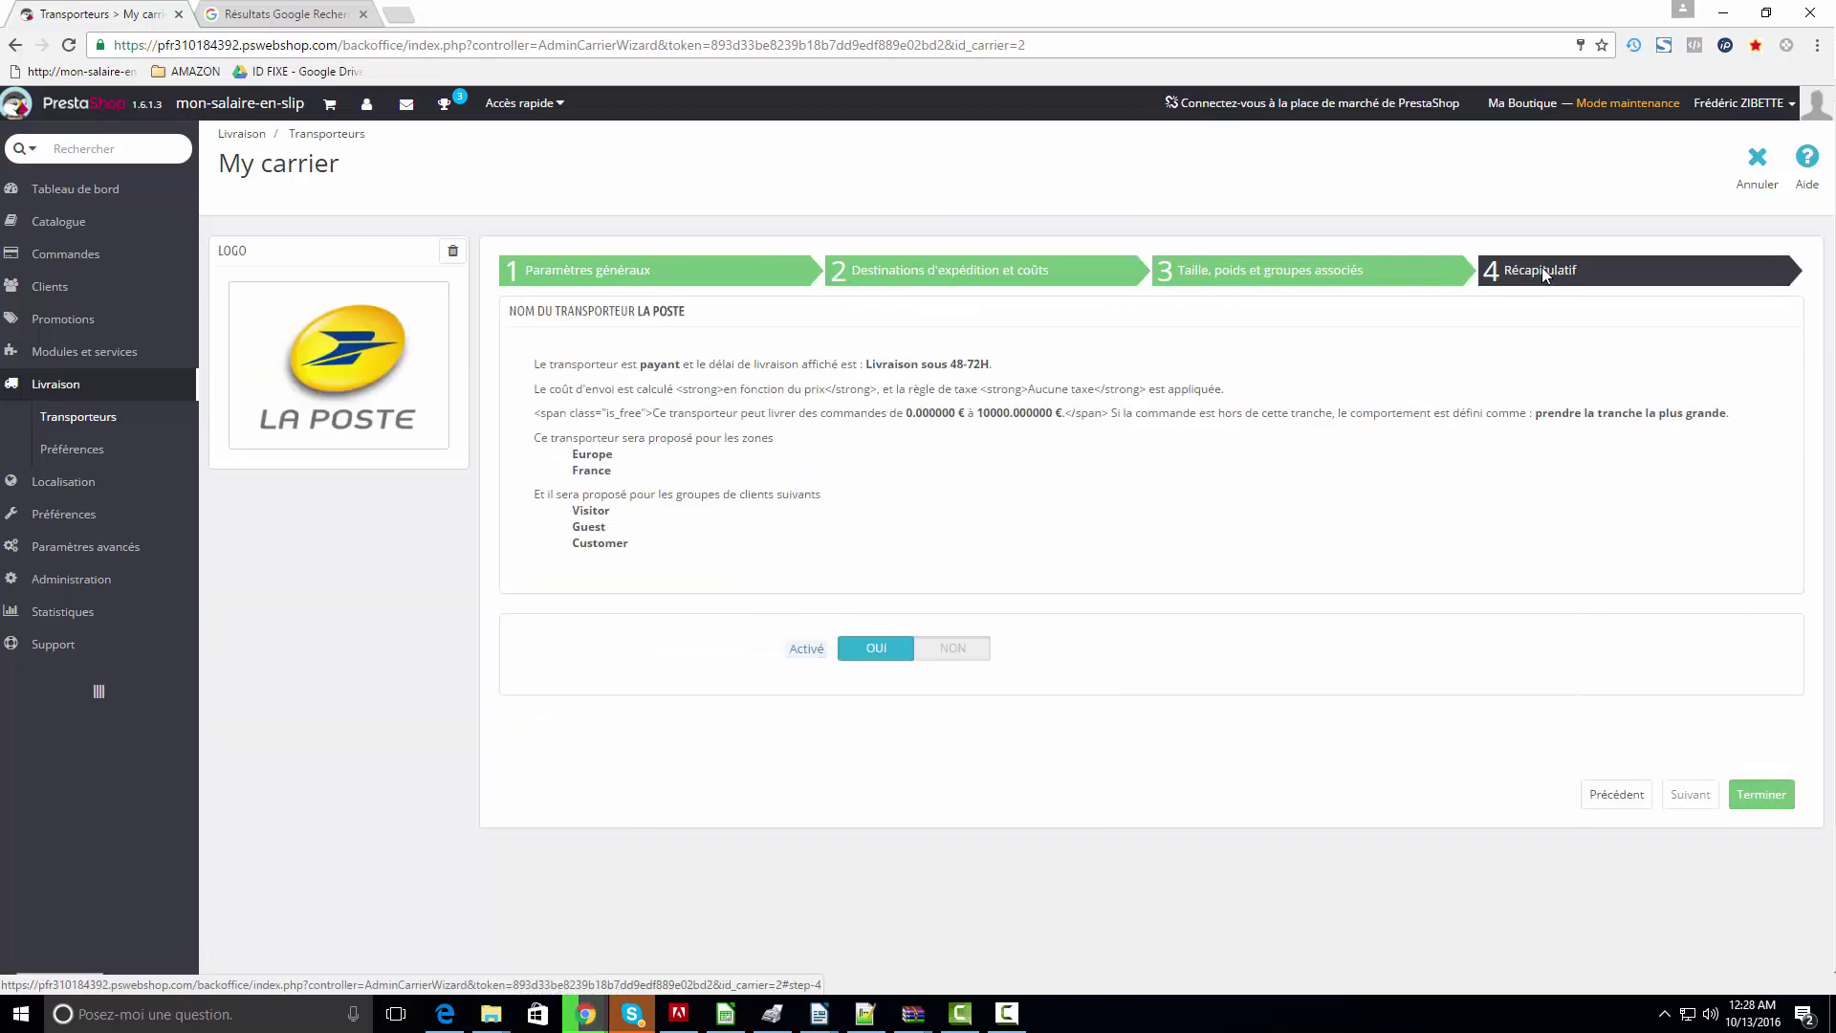
click(1751, 797)
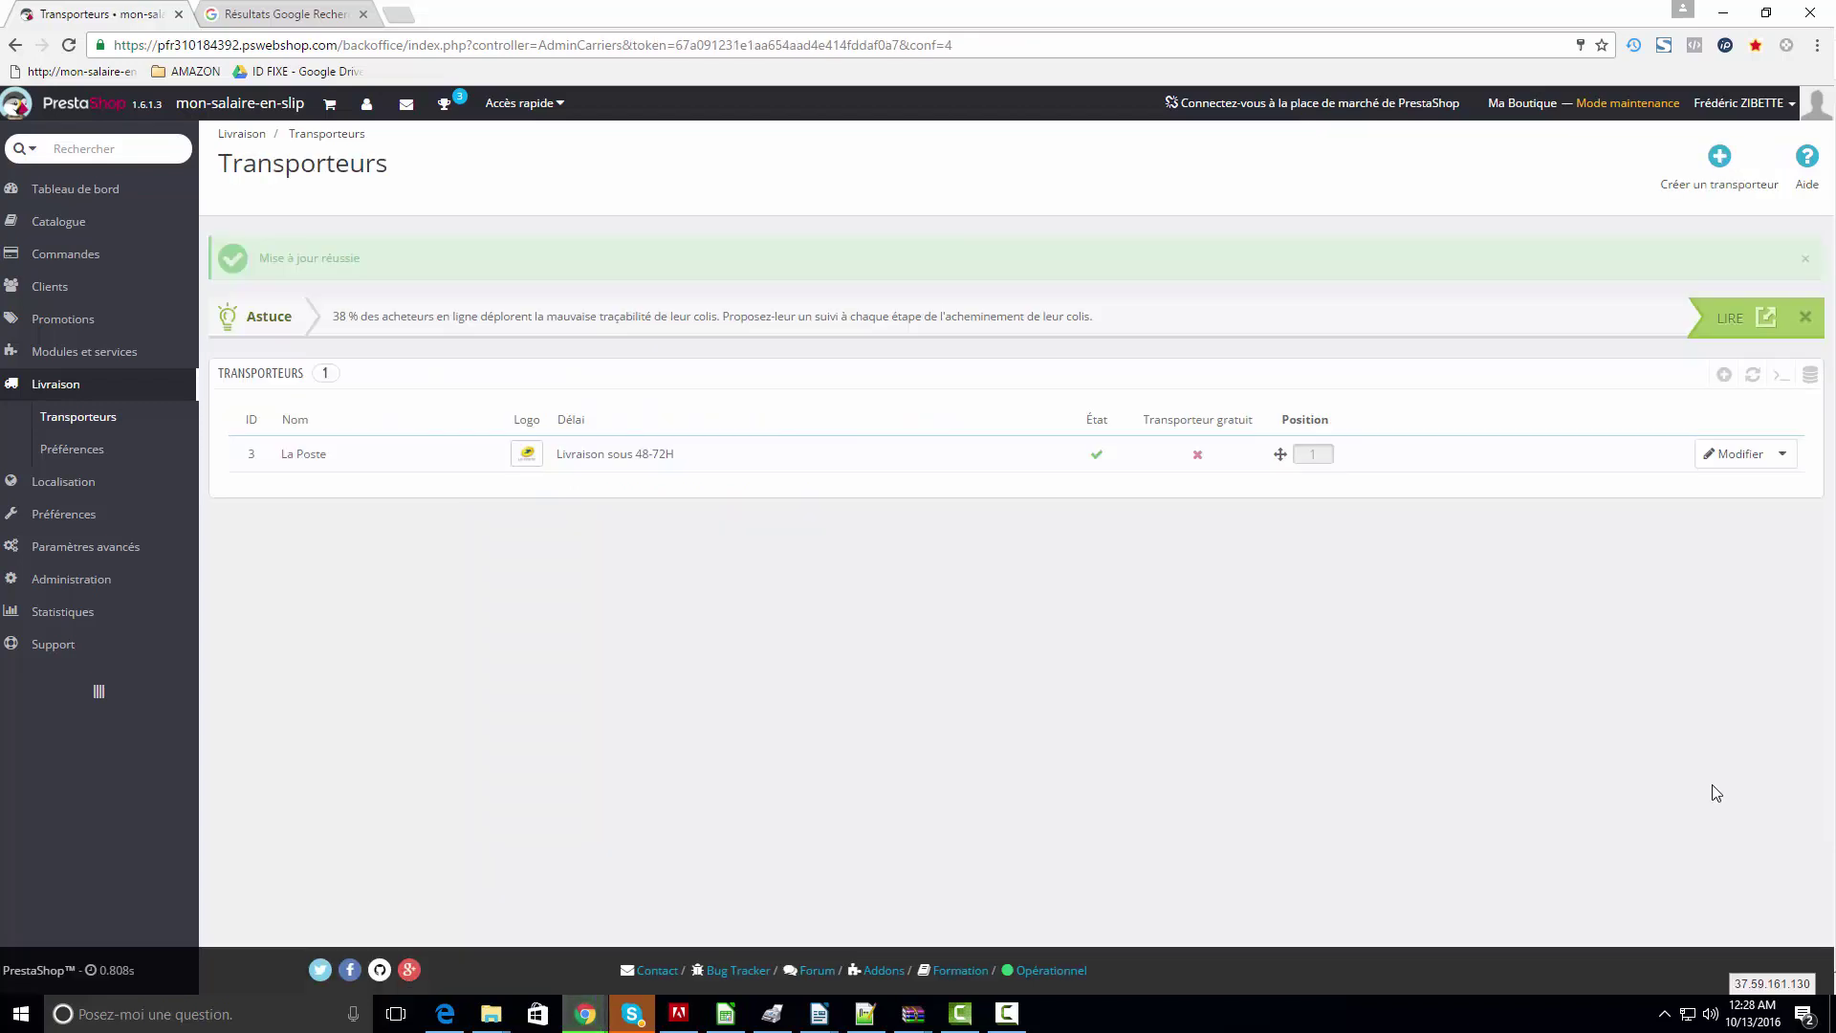